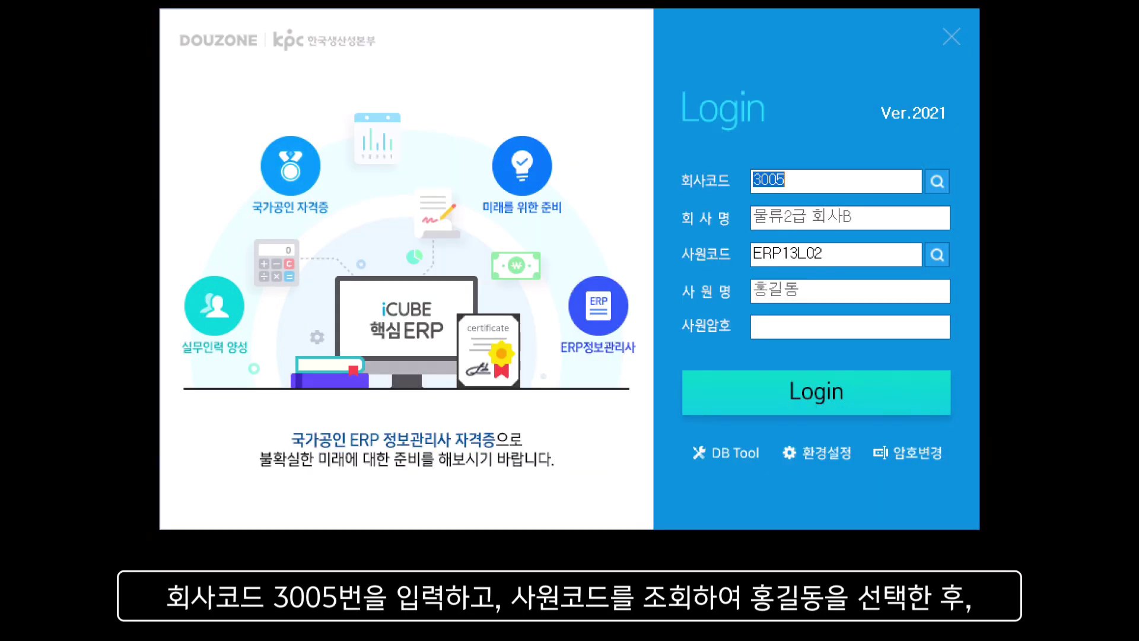
# Log in to 물류2급 회사B and open the 일반거래처등록 form by searching the menus for 거래처.
pyautogui.click(932, 410)
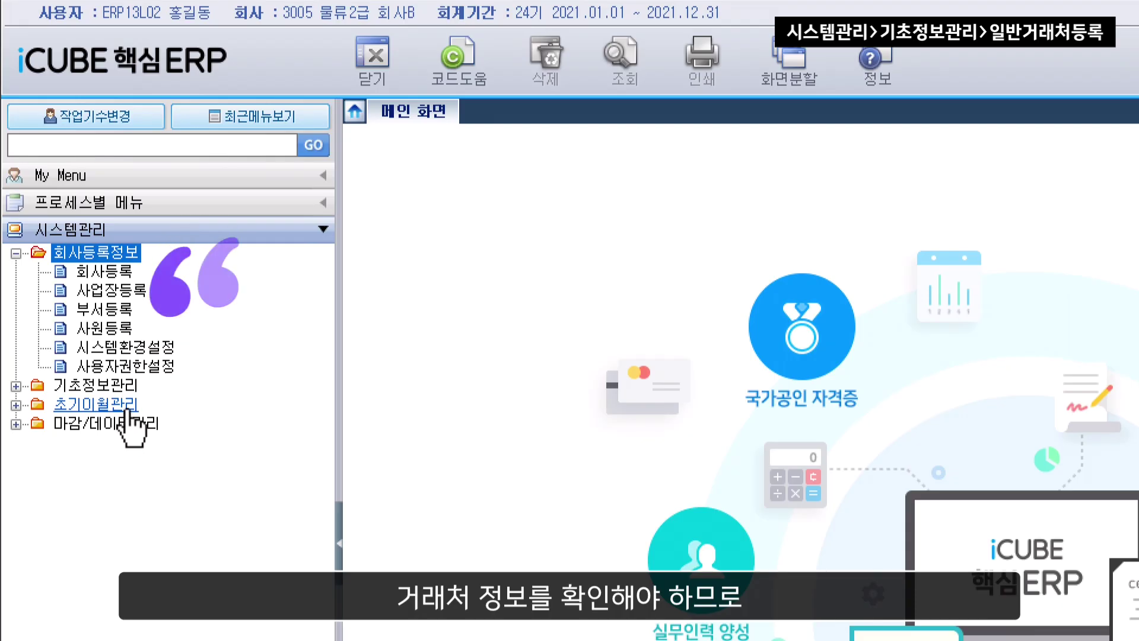
pyautogui.click(119, 385)
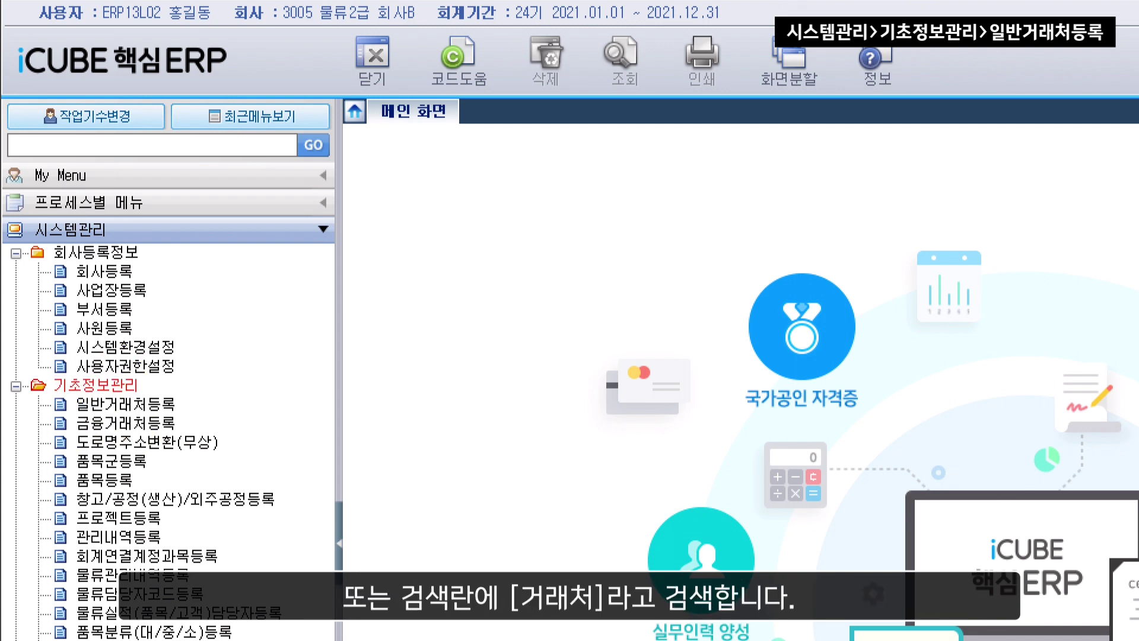
pyautogui.write('거래처')
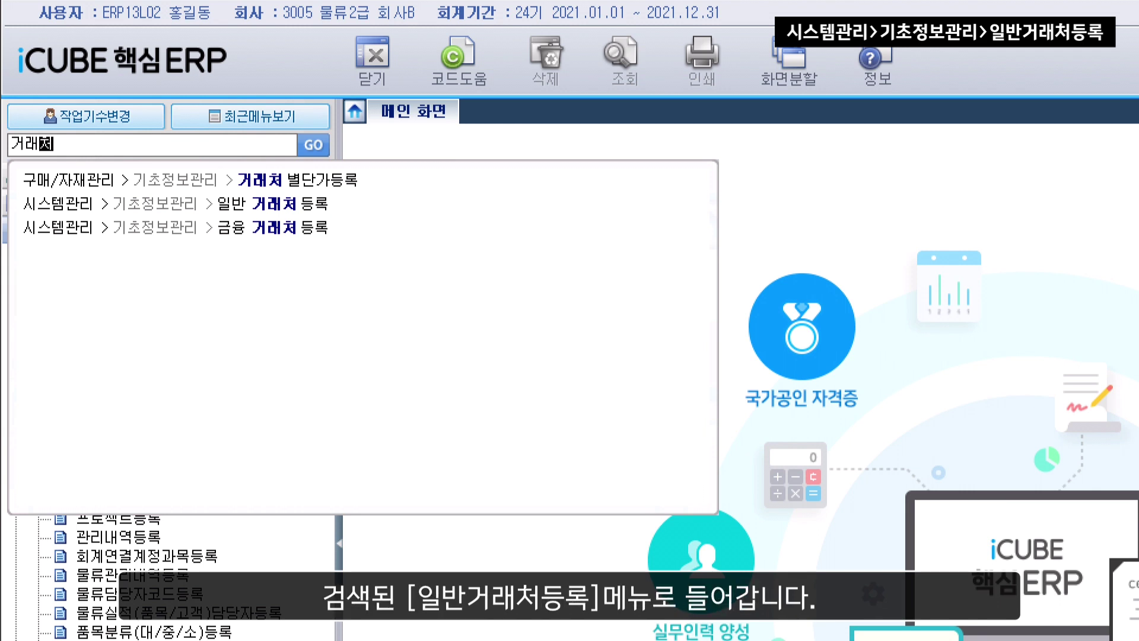
pyautogui.click(302, 205)
pyautogui.click(301, 204)
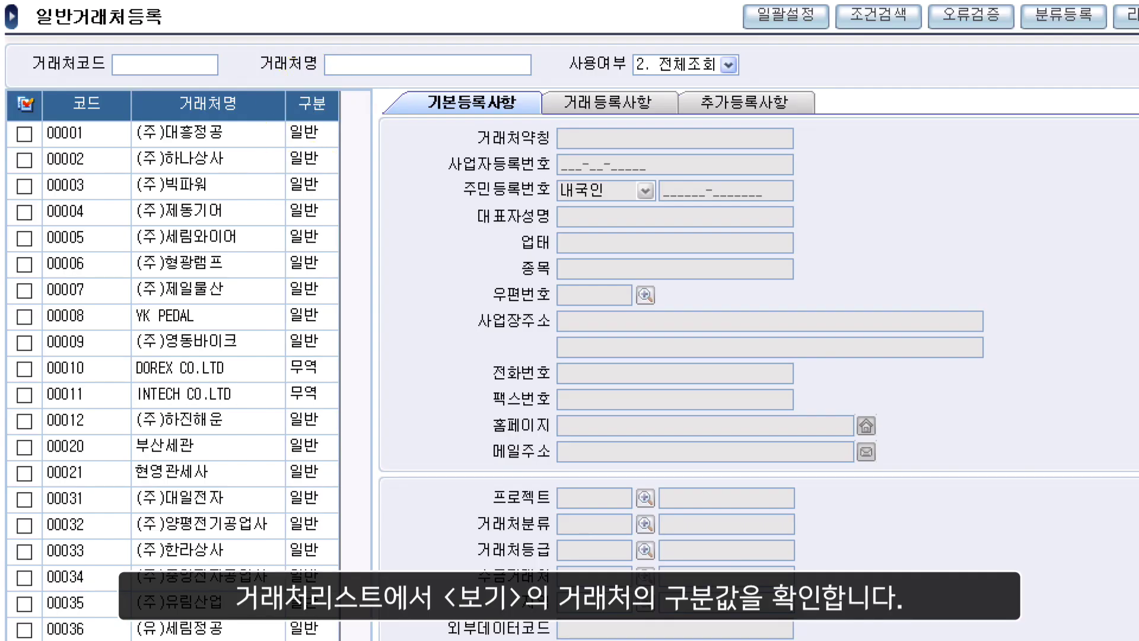
# Check the 구분 value of the trading partners INTECH CO.LTD, (주)하진해운, (주)대일전자 and (주)양평전기공업사.
pyautogui.click(153, 397)
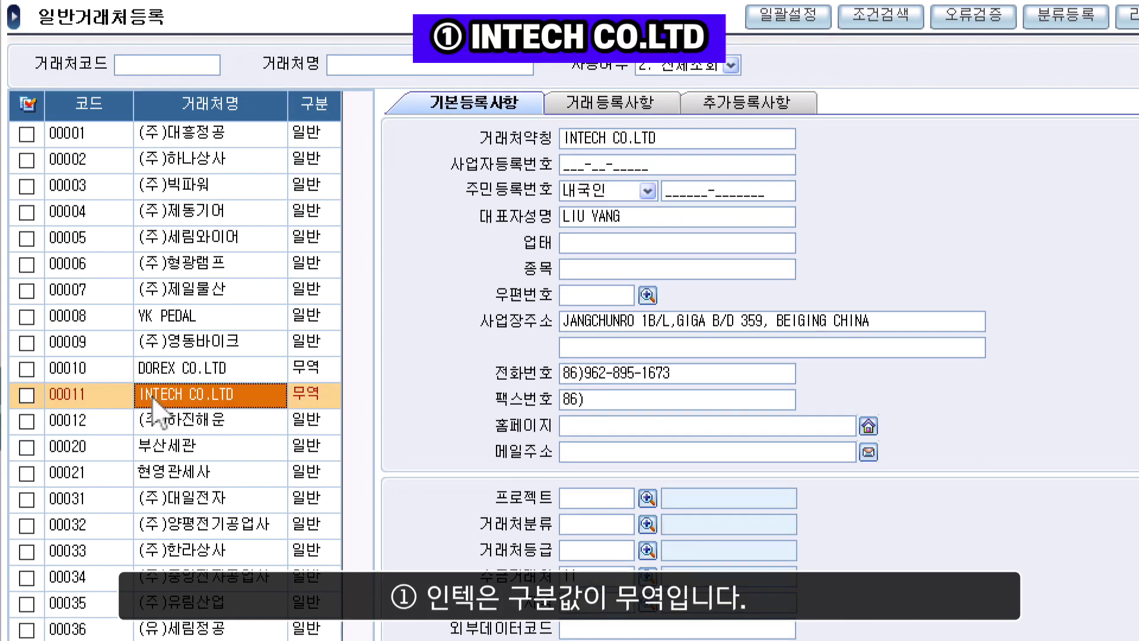
pyautogui.click(213, 429)
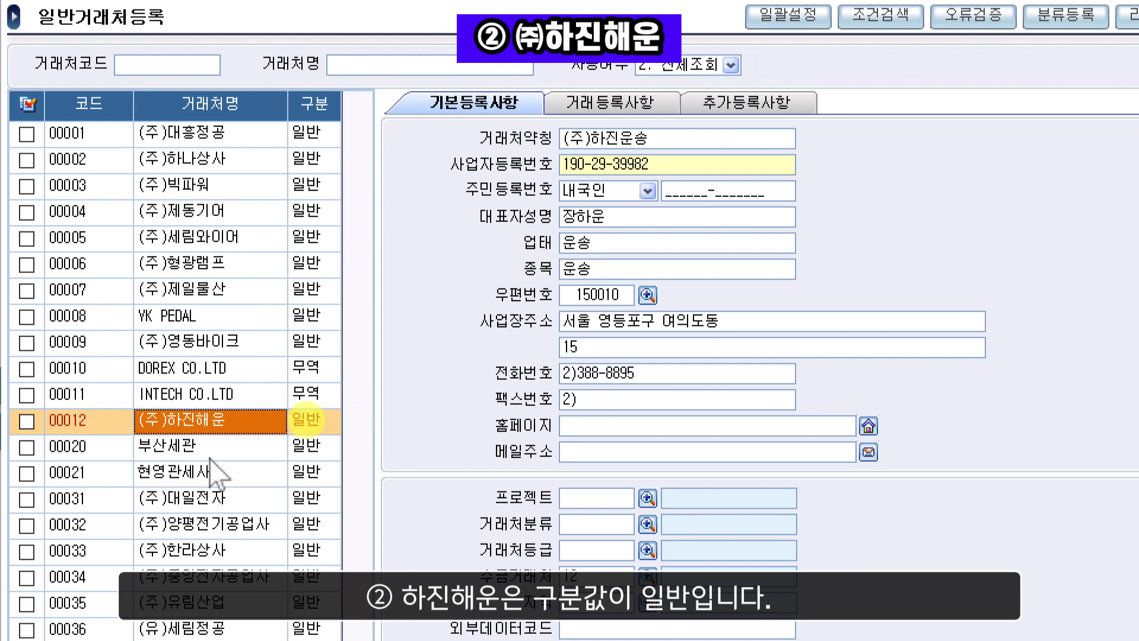
pyautogui.click(202, 500)
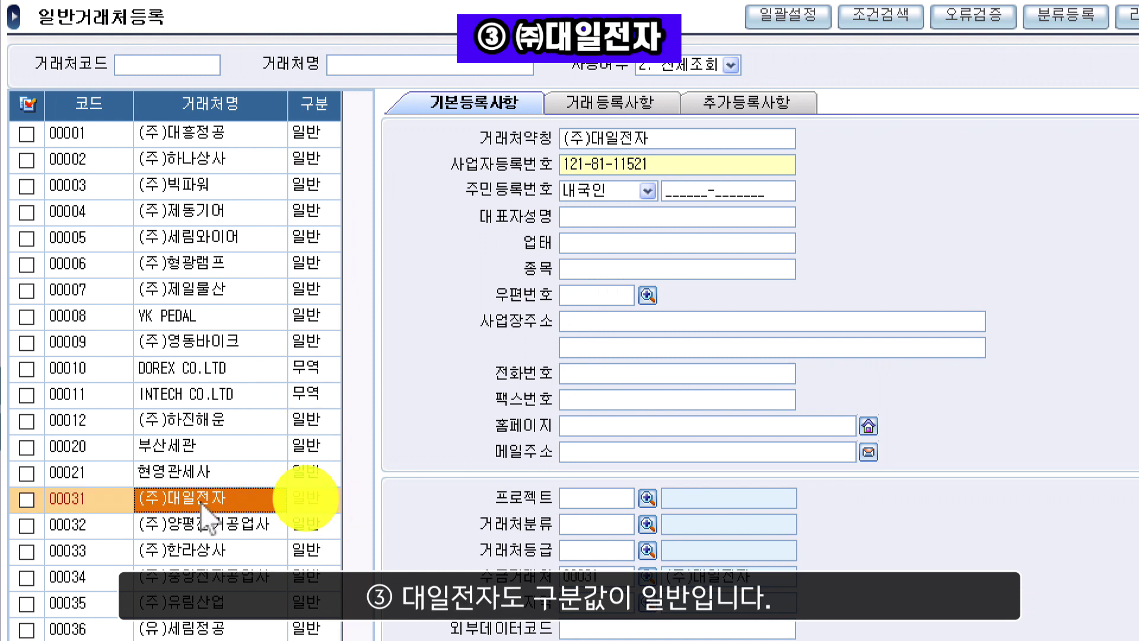
pyautogui.click(203, 534)
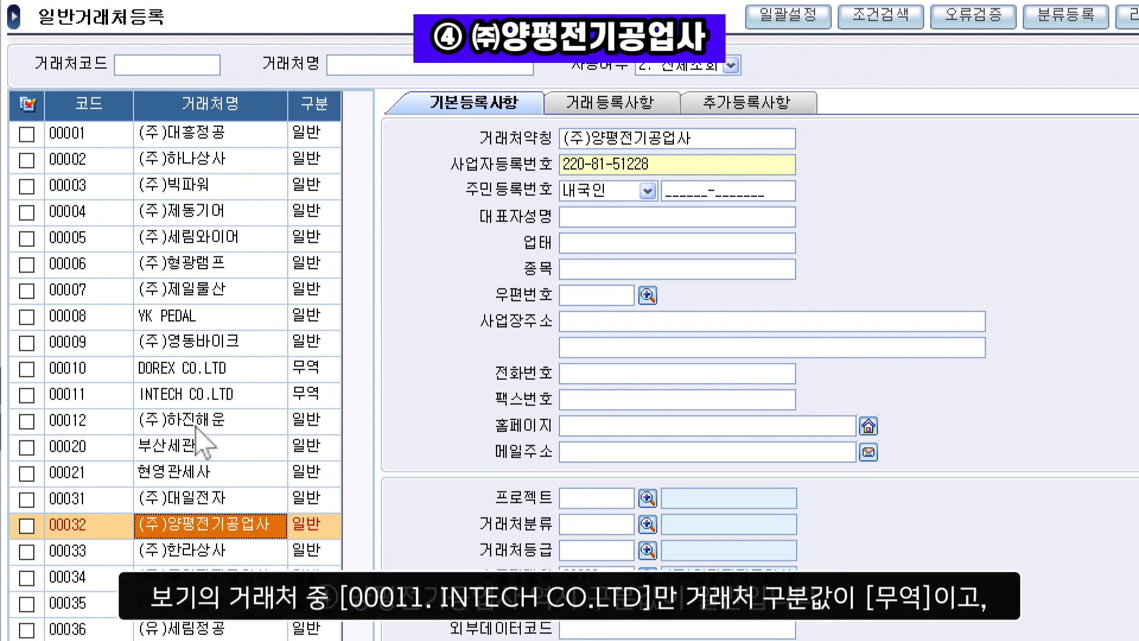
pyautogui.click(202, 396)
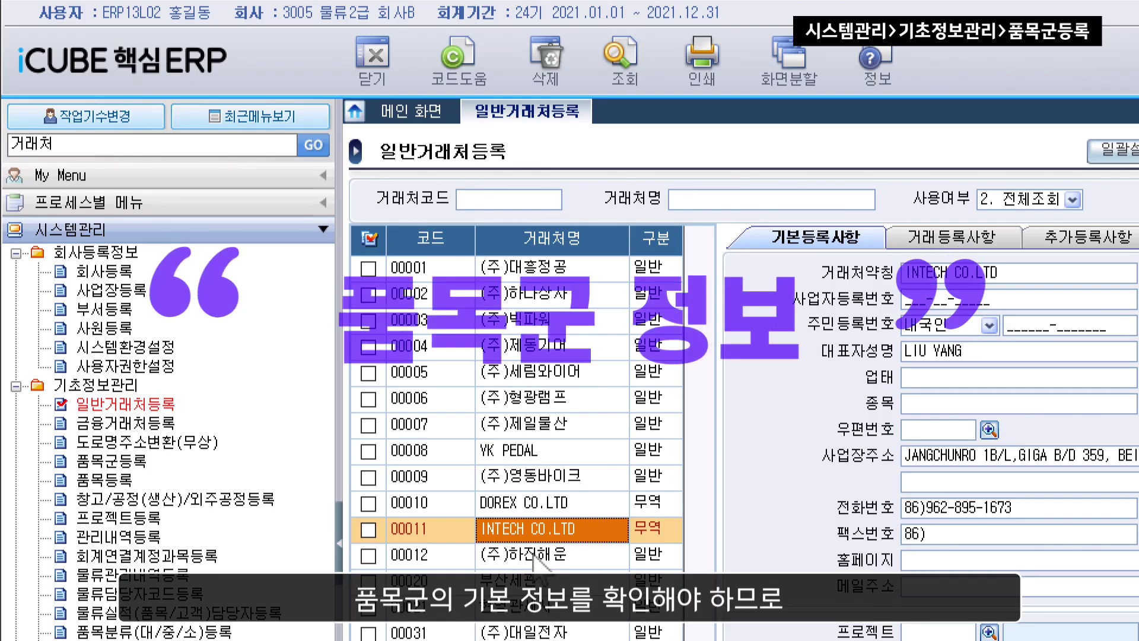
# Collapse the 회사등록정보 menu group and open the 품목군등록 form by searching the menus for 품목.
pyautogui.click(16, 254)
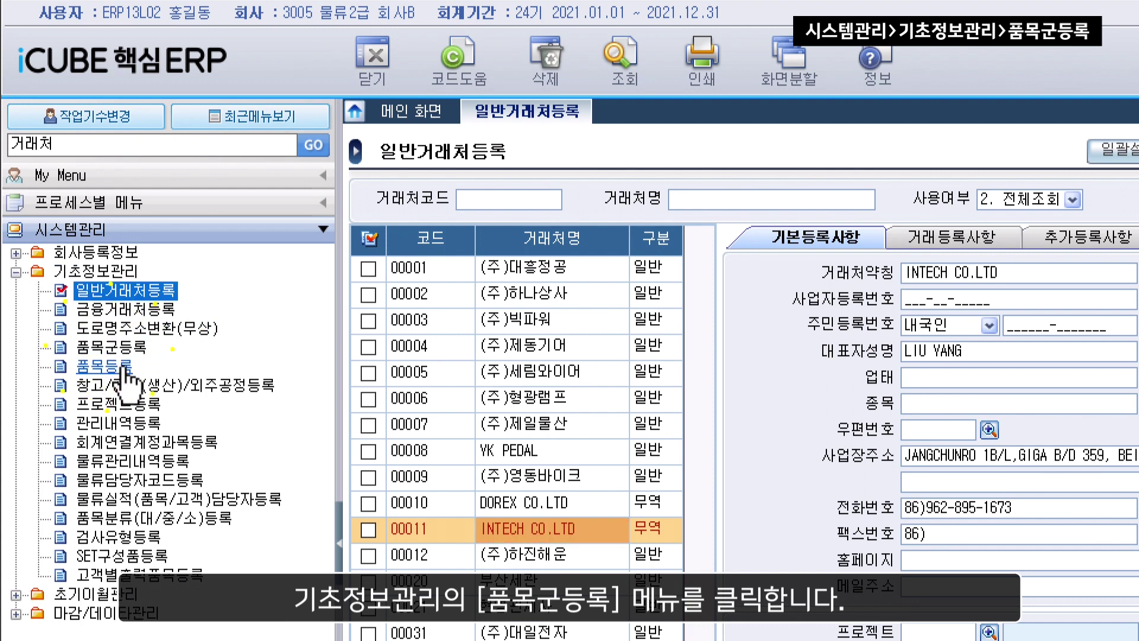
pyautogui.click(142, 349)
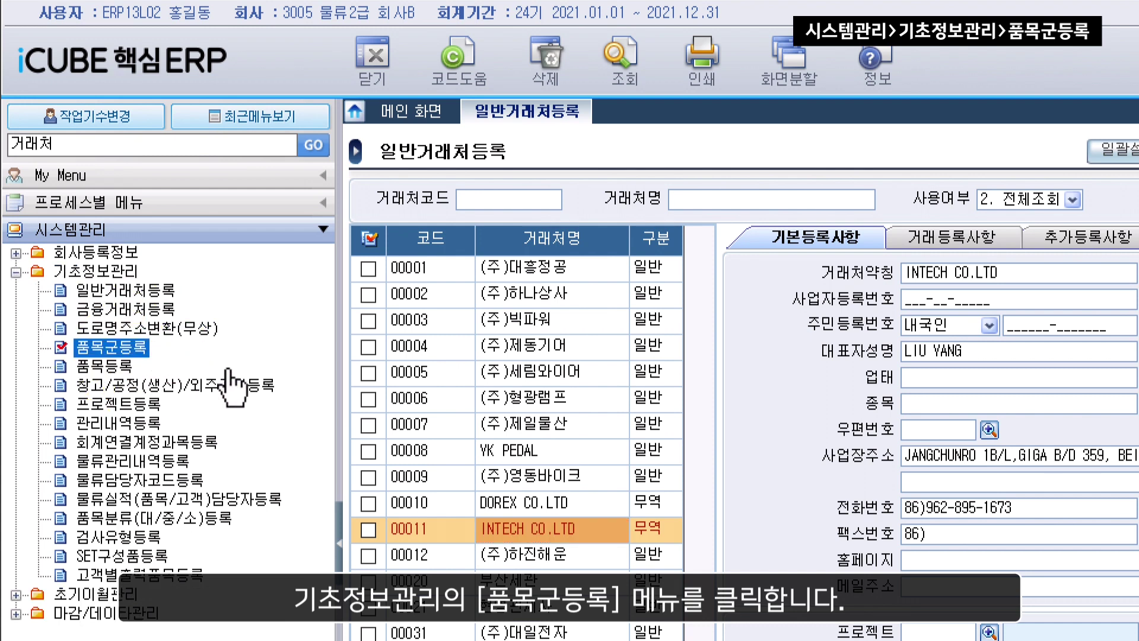
pyautogui.doubleClick(162, 156)
pyautogui.write('품목')
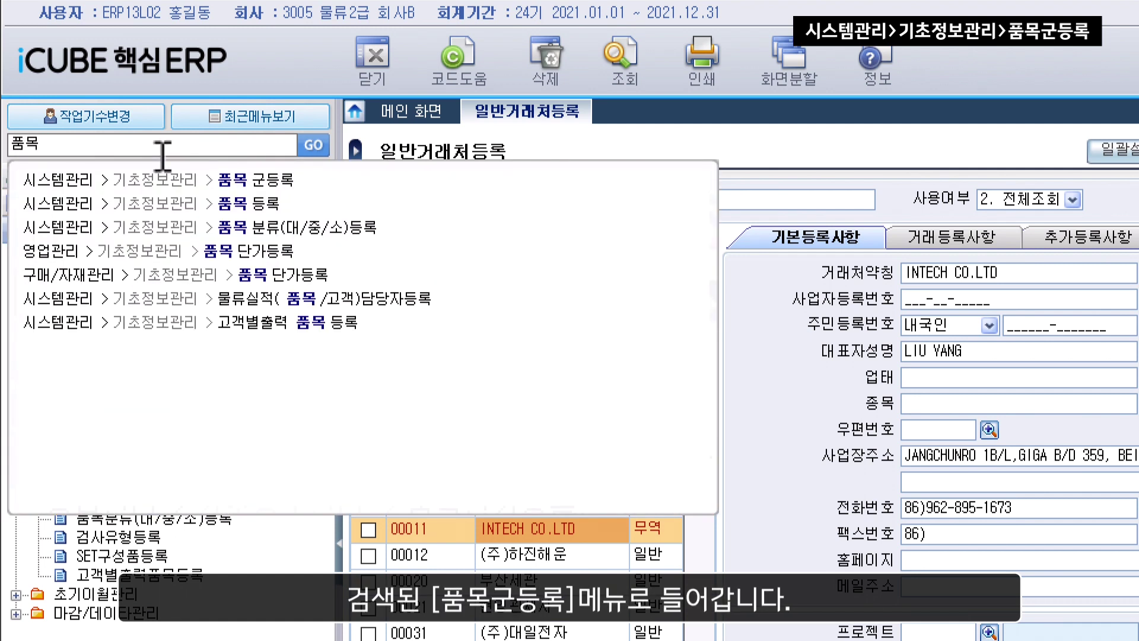
pyautogui.click(259, 179)
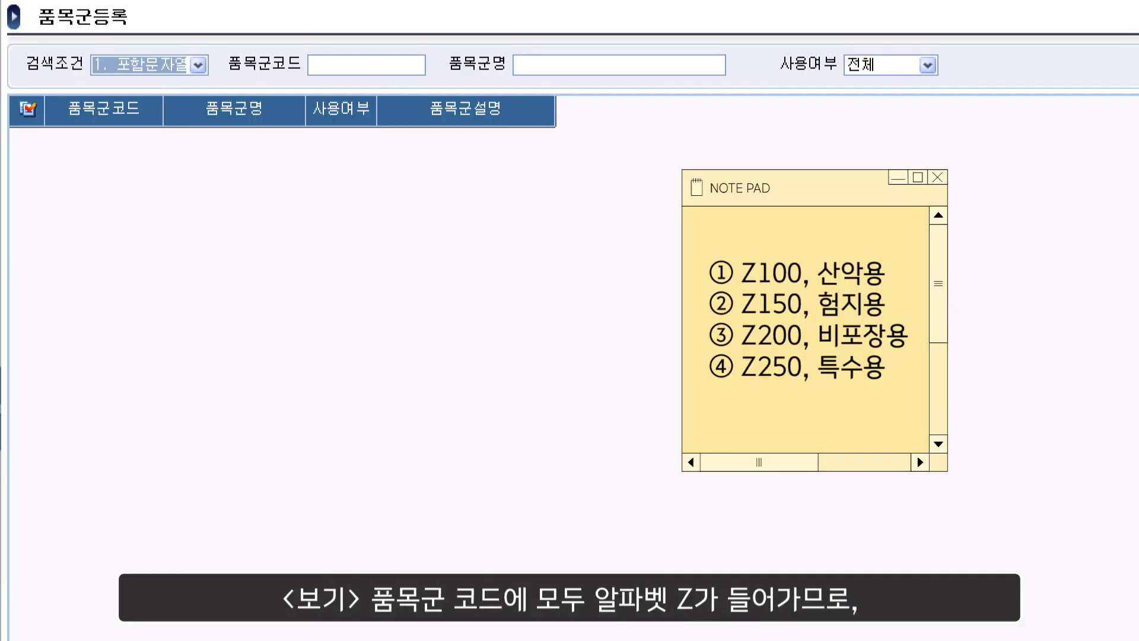
# Query the item groups with z as the 품목군코드 and check the 사용여부 of group Z150.
pyautogui.press('F12')
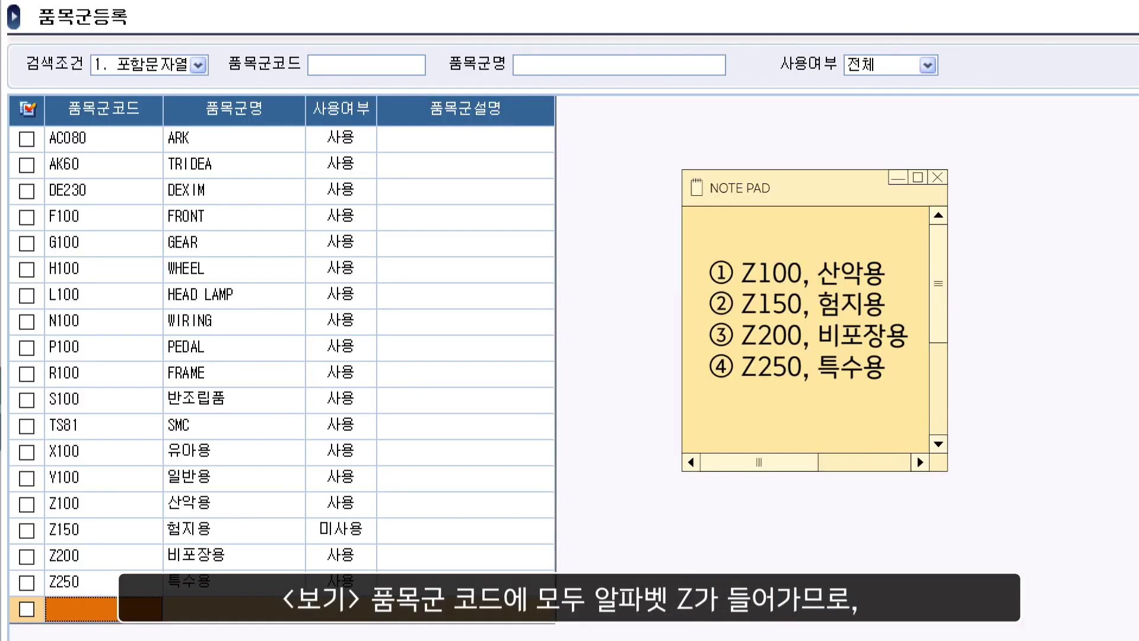
pyautogui.click(325, 70)
pyautogui.write('ㅋ')
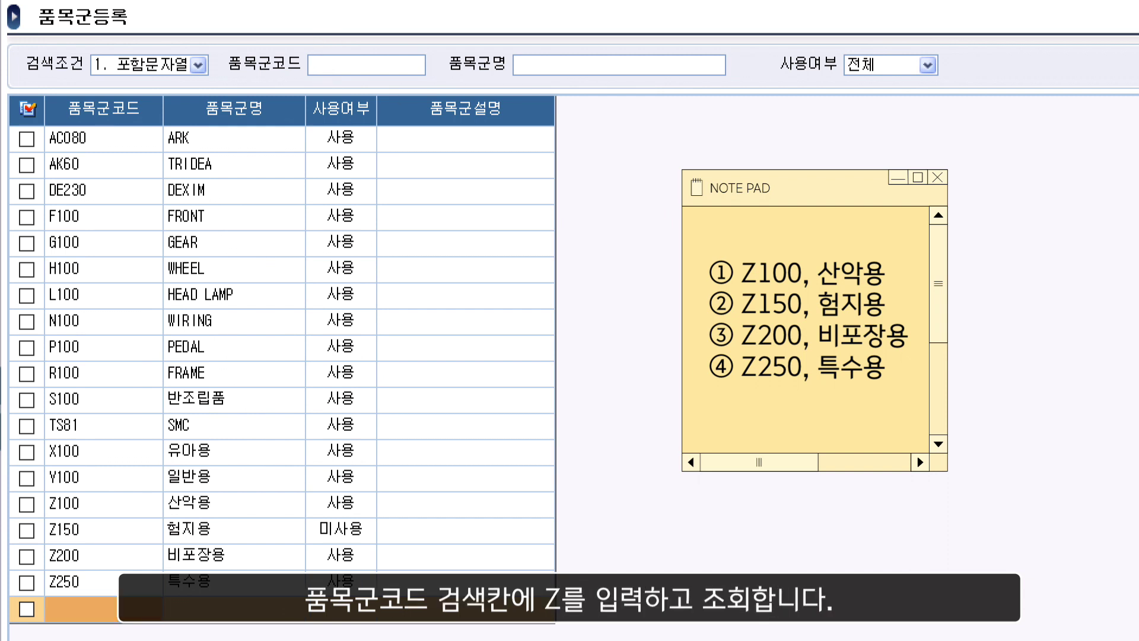
pyautogui.press('BackSpace')
pyautogui.write('z')
pyautogui.press('Return')
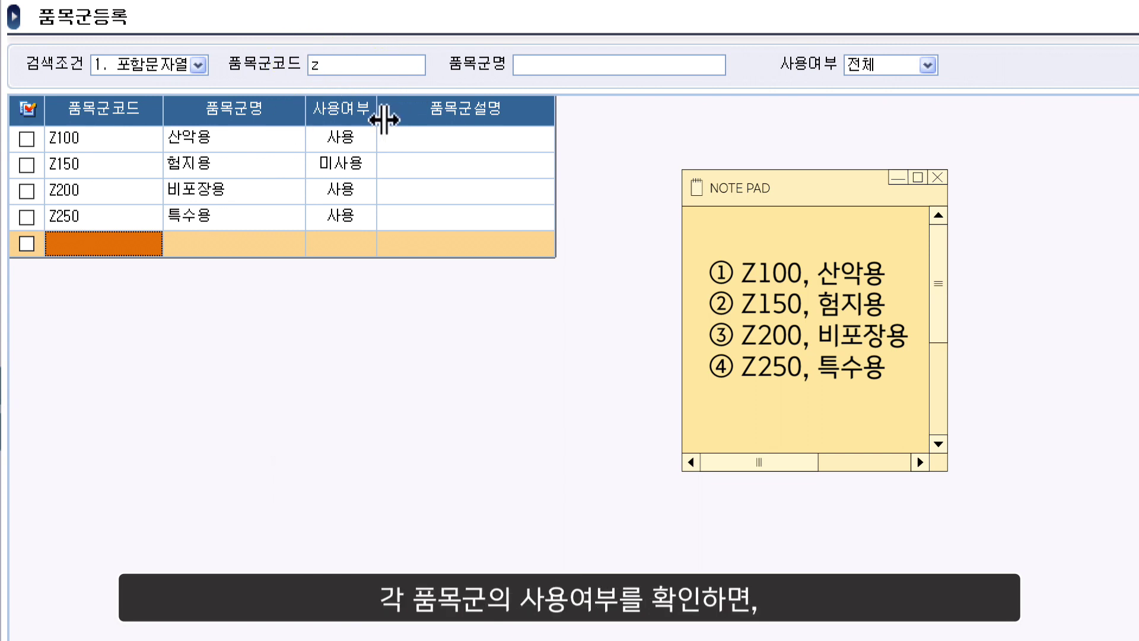
pyautogui.click(396, 174)
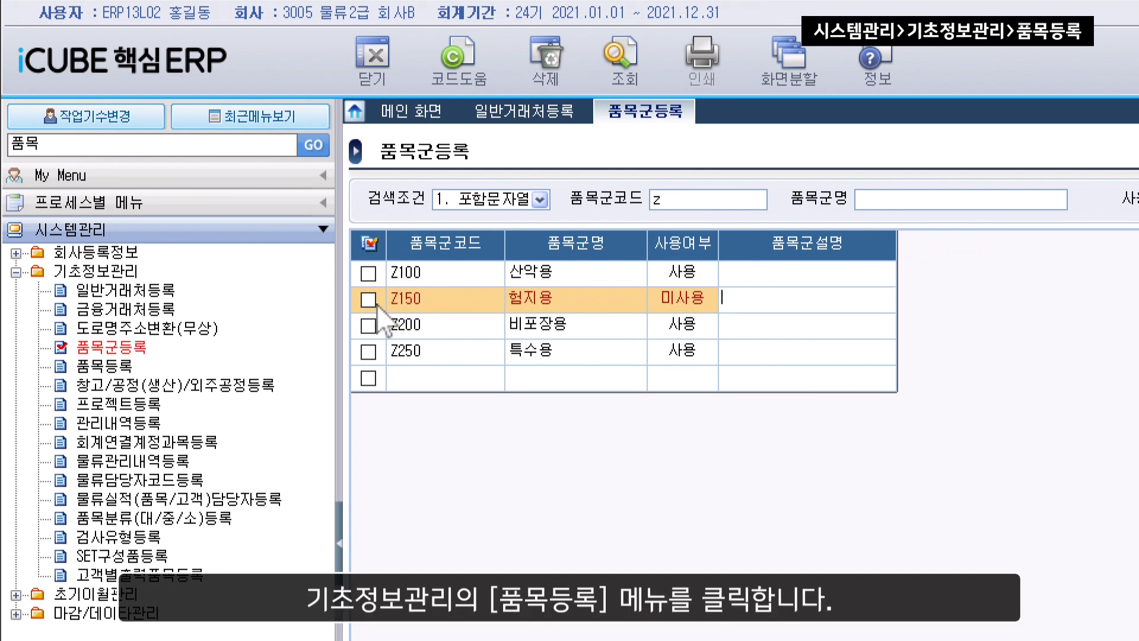
# Open the 품목등록 form from the 품목 menu search and view the ORDER/COST details of item PS-DARKGREEN.
pyautogui.click(107, 365)
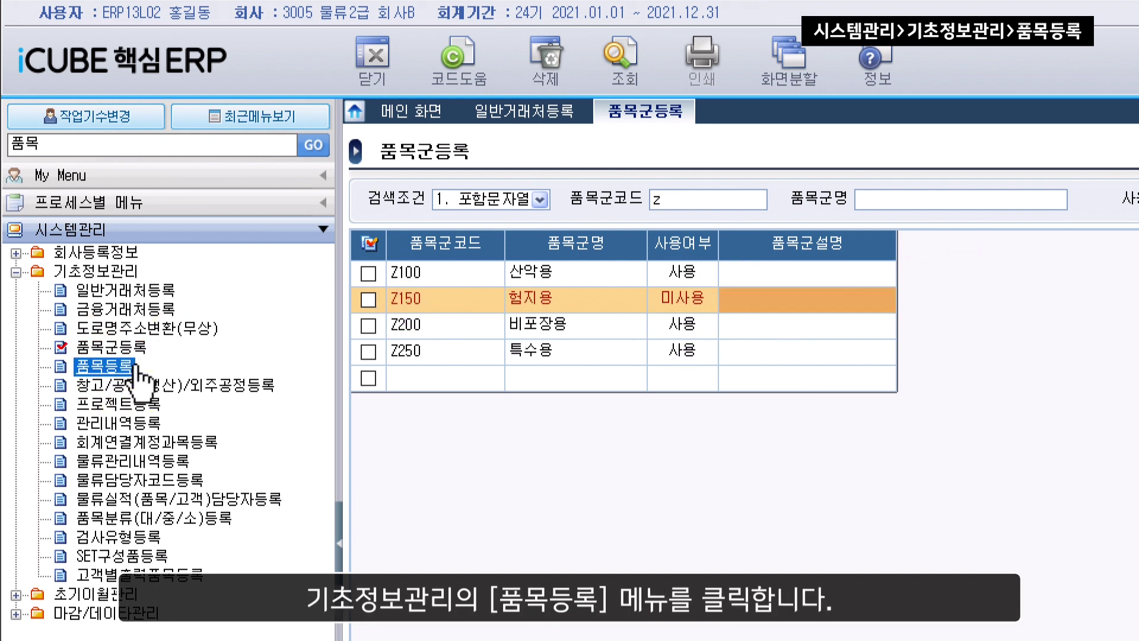
pyautogui.click(314, 148)
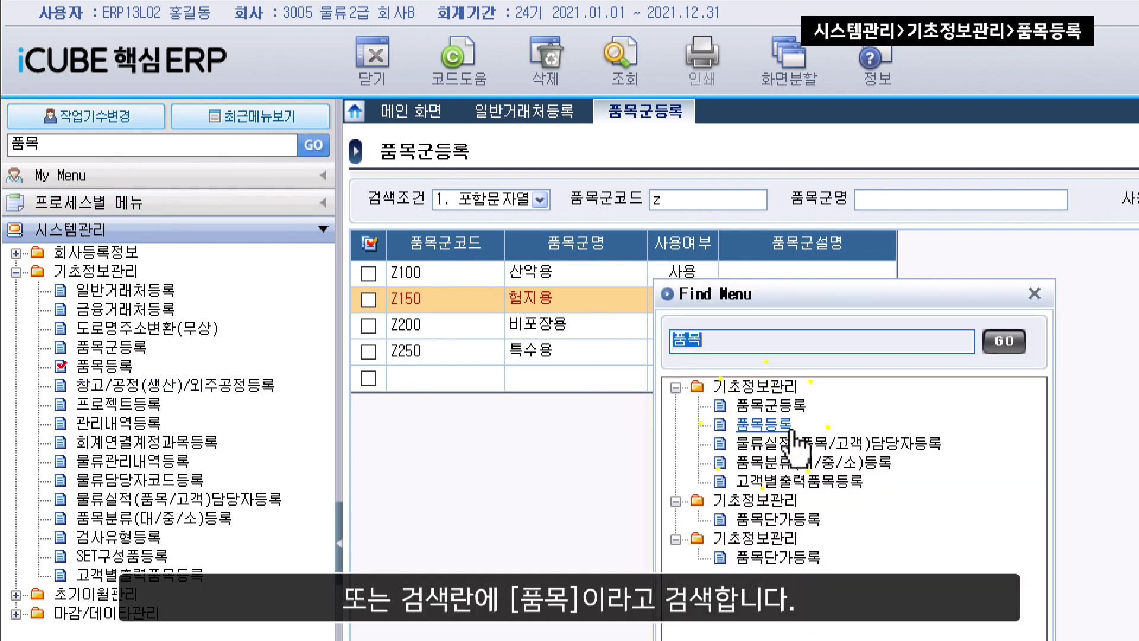
pyautogui.click(765, 424)
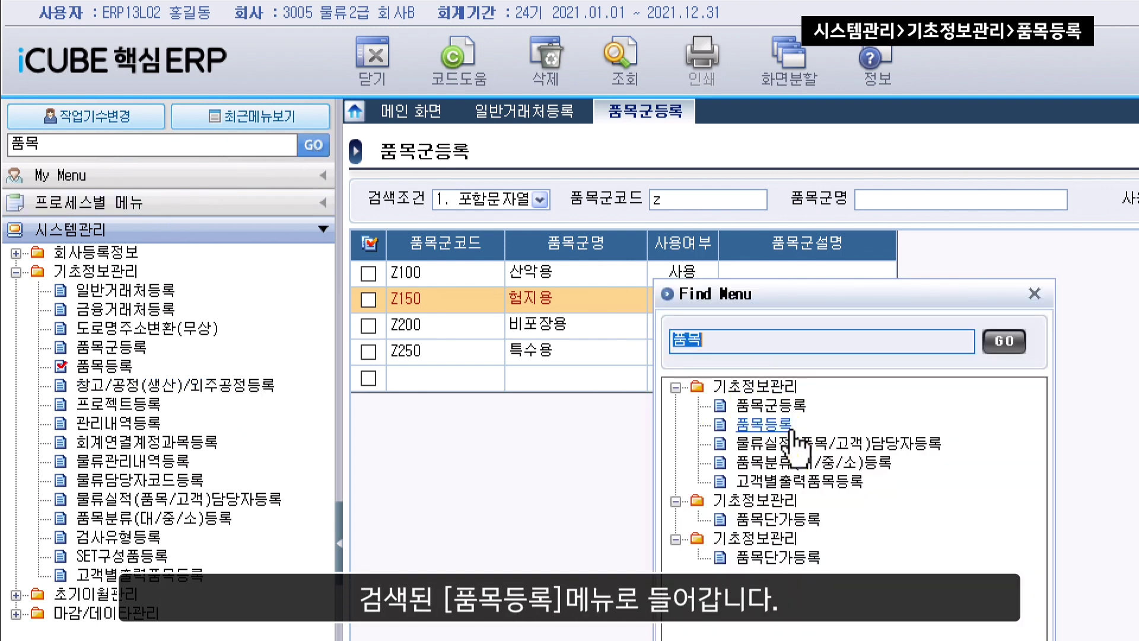
pyautogui.doubleClick(794, 430)
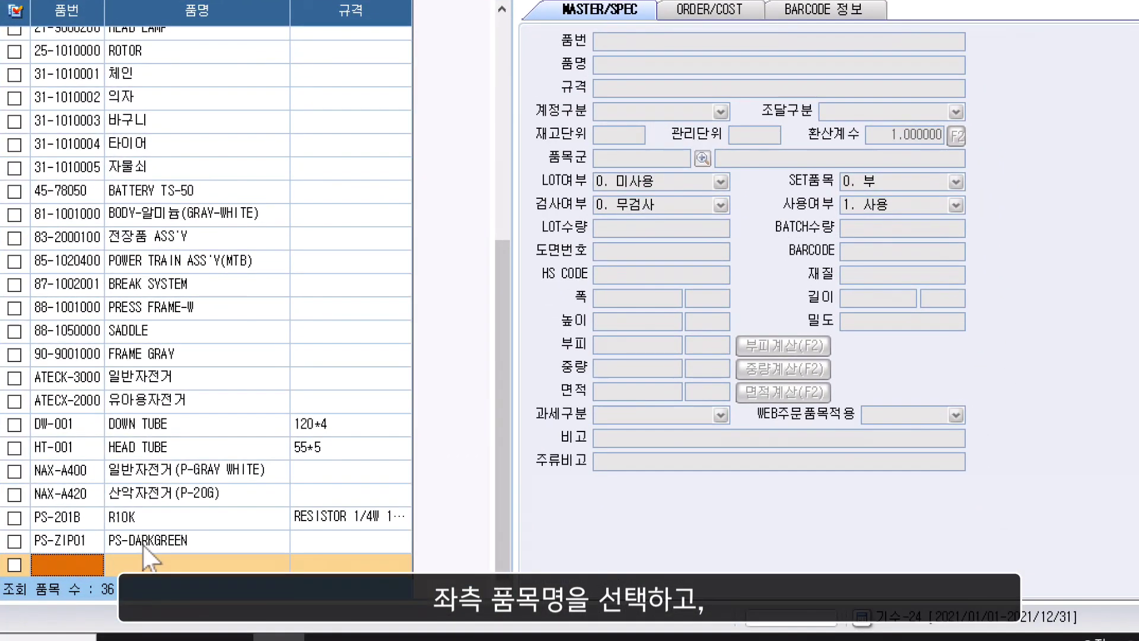
pyautogui.click(144, 543)
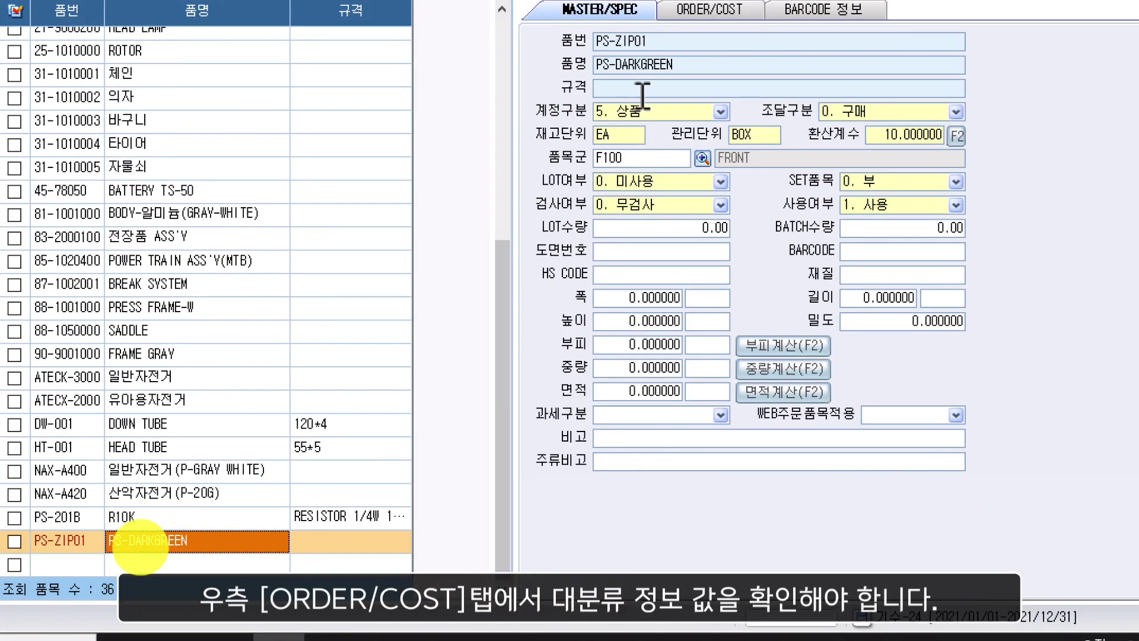
pyautogui.click(745, 9)
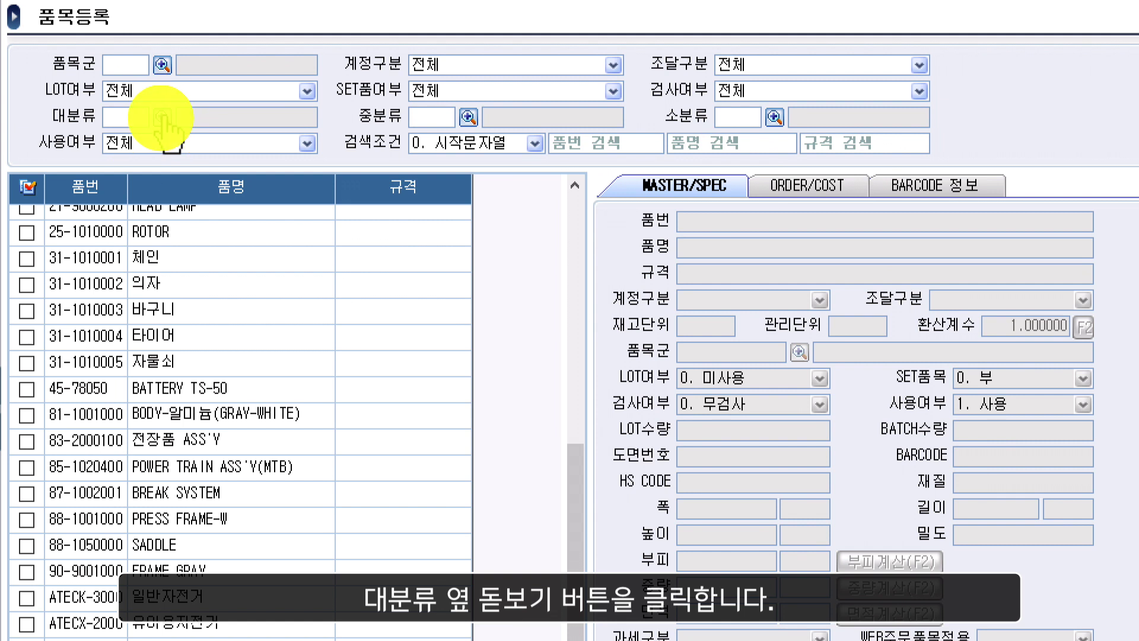
# Filter the items by 대분류 1000 PIPE 105 and check items 21-1030600, 21-1060700 and 45-78050.
pyautogui.click(163, 117)
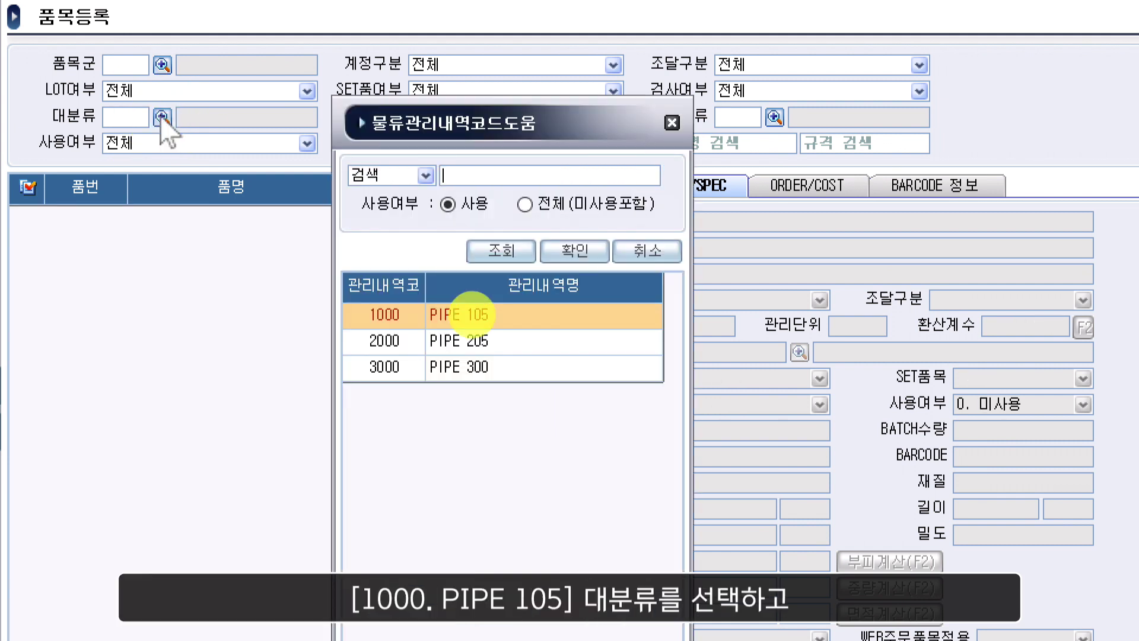
pyautogui.click(446, 319)
pyautogui.doubleClick(446, 323)
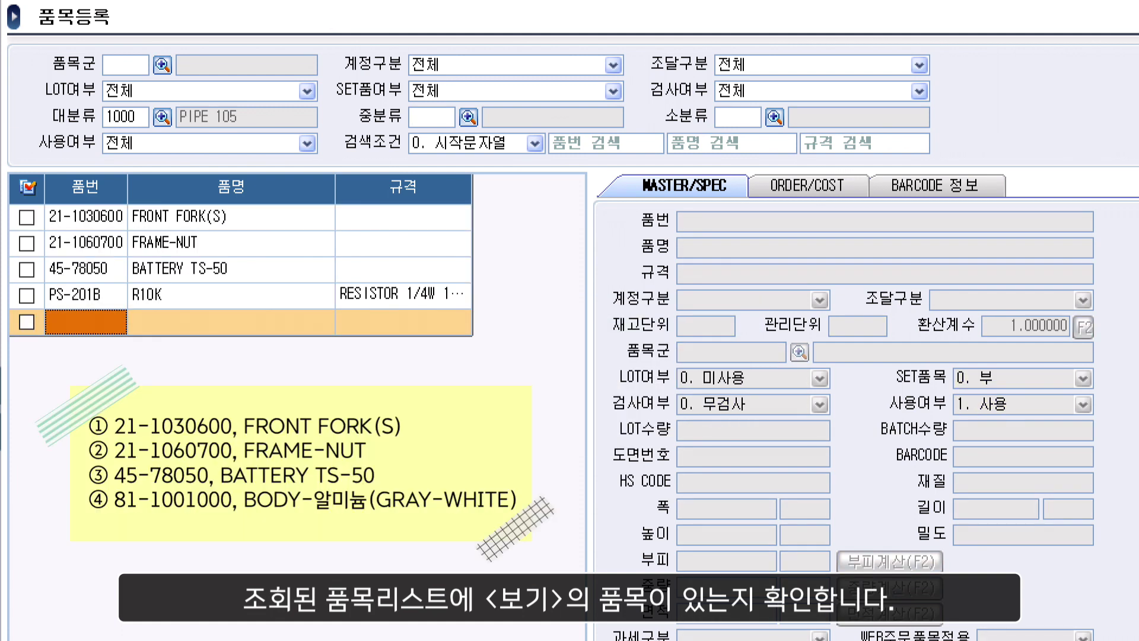
pyautogui.click(131, 219)
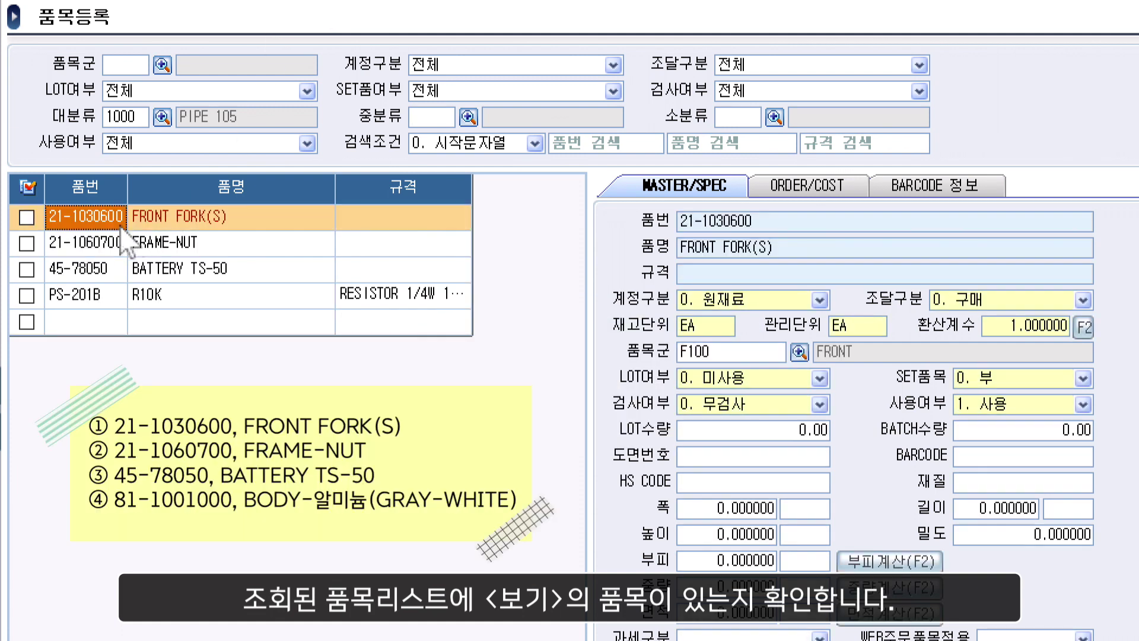
pyautogui.click(127, 251)
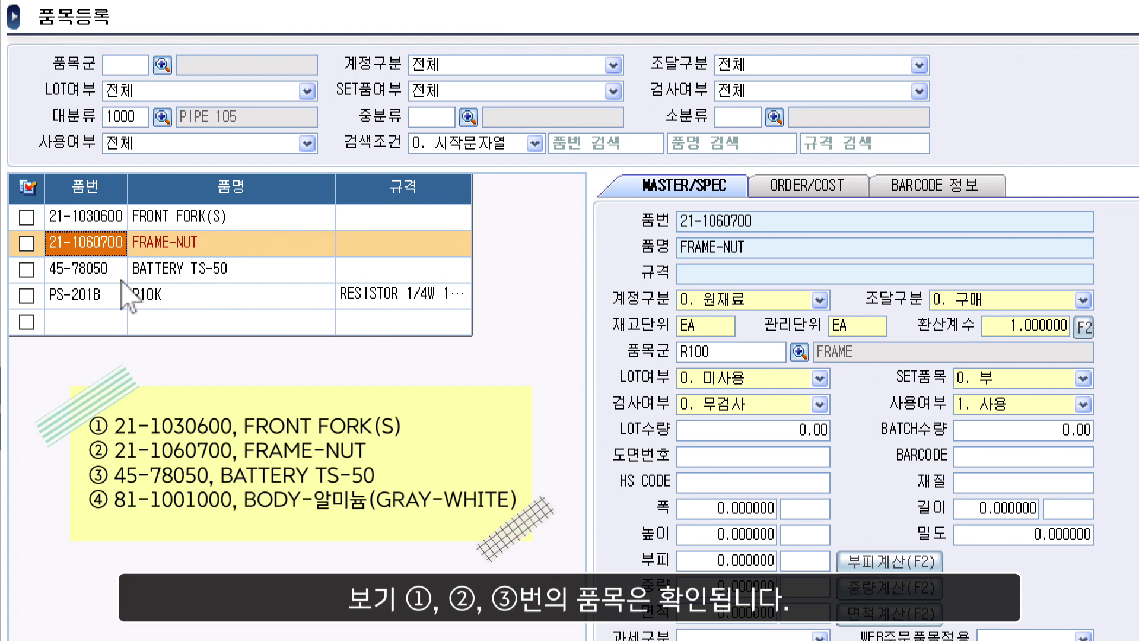
pyautogui.click(129, 277)
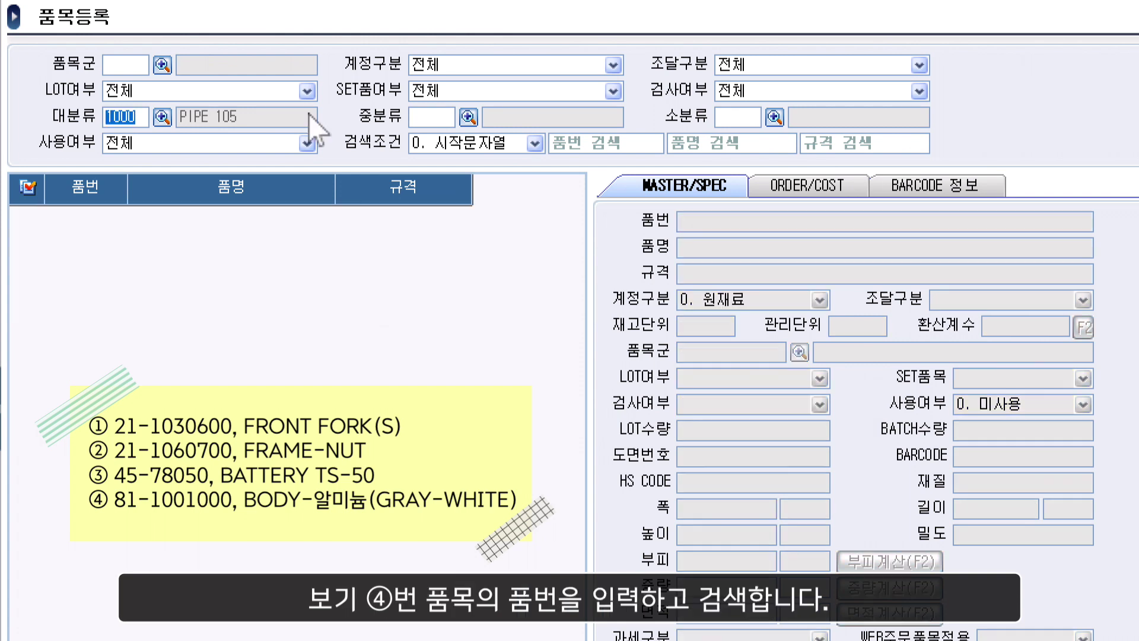
# Clear the 대분류 filter, query 품번 81-1001000, and check that item's ORDER/COST details.
pyautogui.press('BackSpace')
pyautogui.click(568, 142)
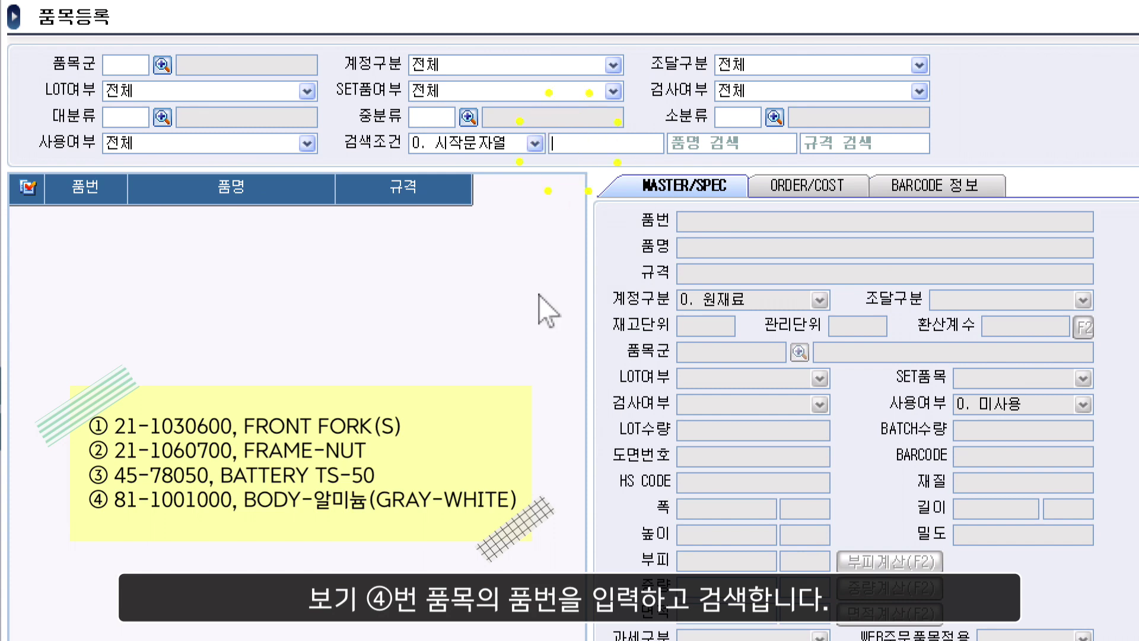
pyautogui.write('81-1001000')
pyautogui.press('Return')
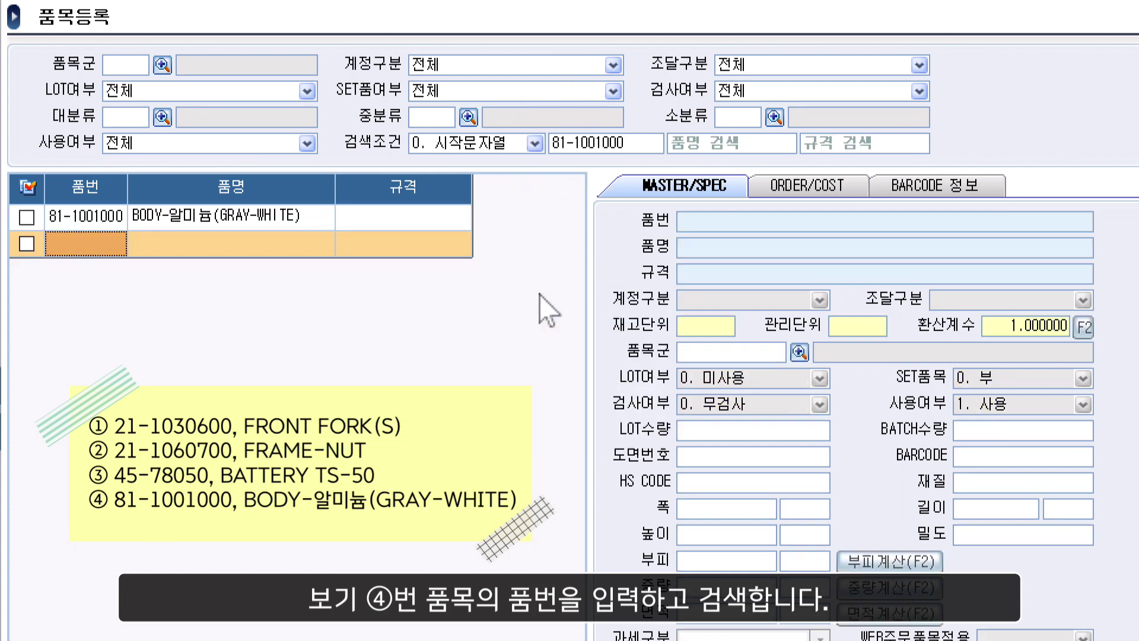
pyautogui.click(296, 218)
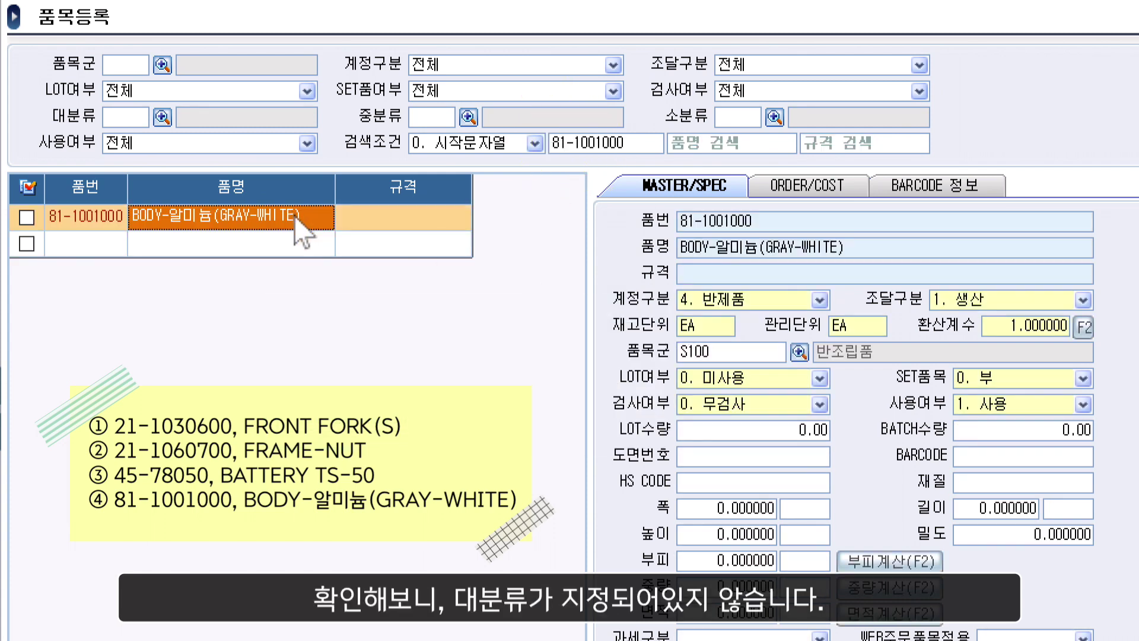
pyautogui.click(843, 187)
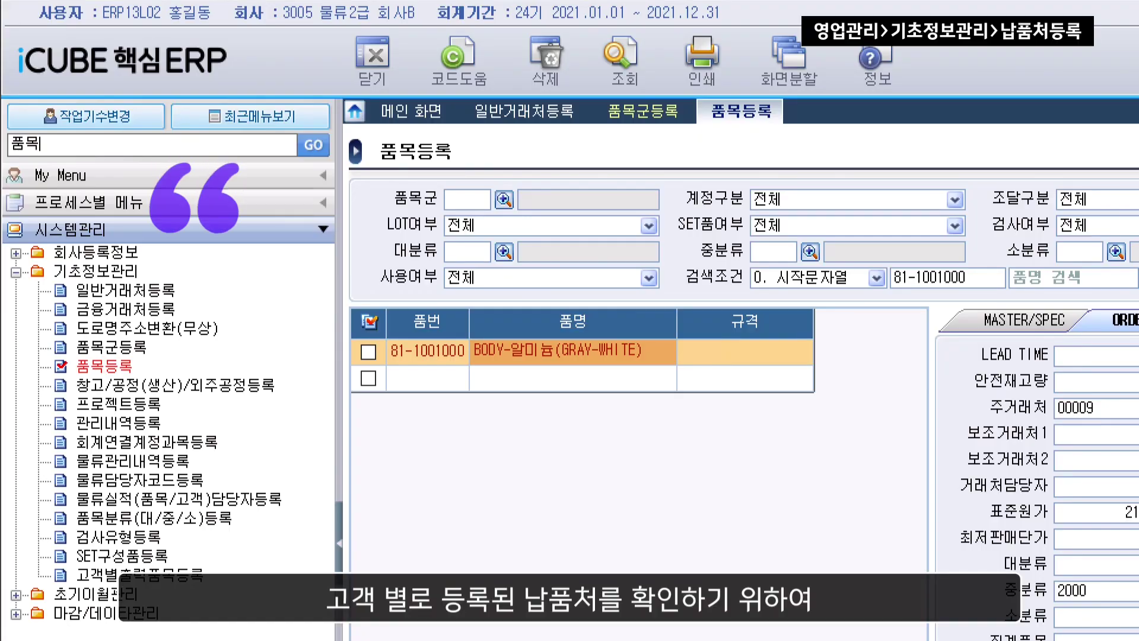
# Open the 납품처등록 form from the 납품처 menu search and check the 운반비 of (주)하나상사's 홈플러스(분당점).
pyautogui.click(62, 257)
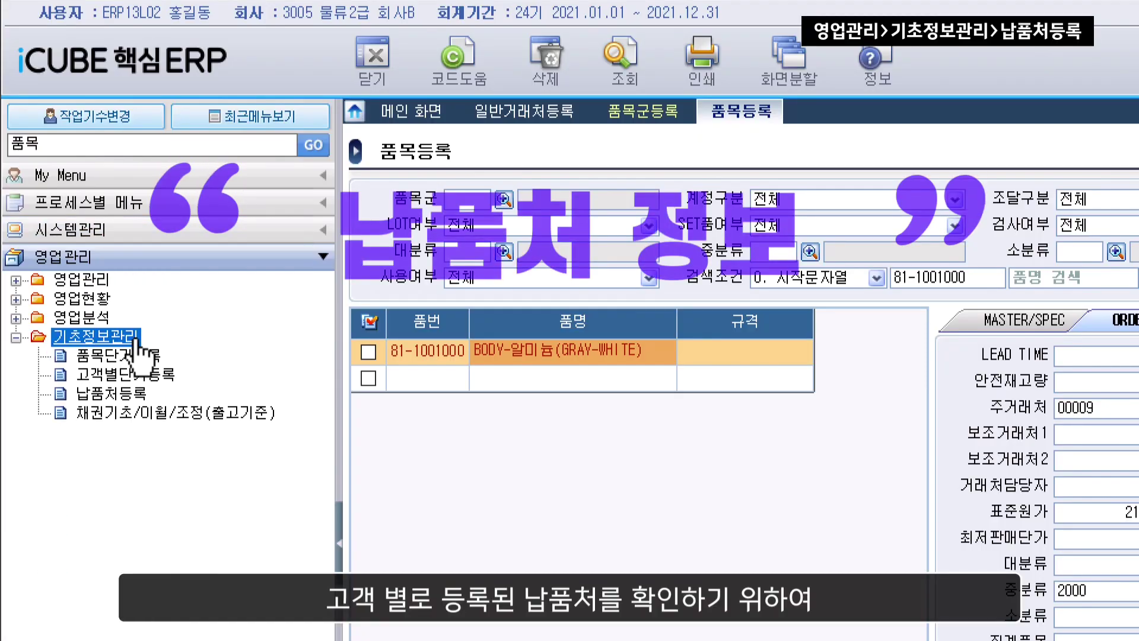
pyautogui.click(113, 394)
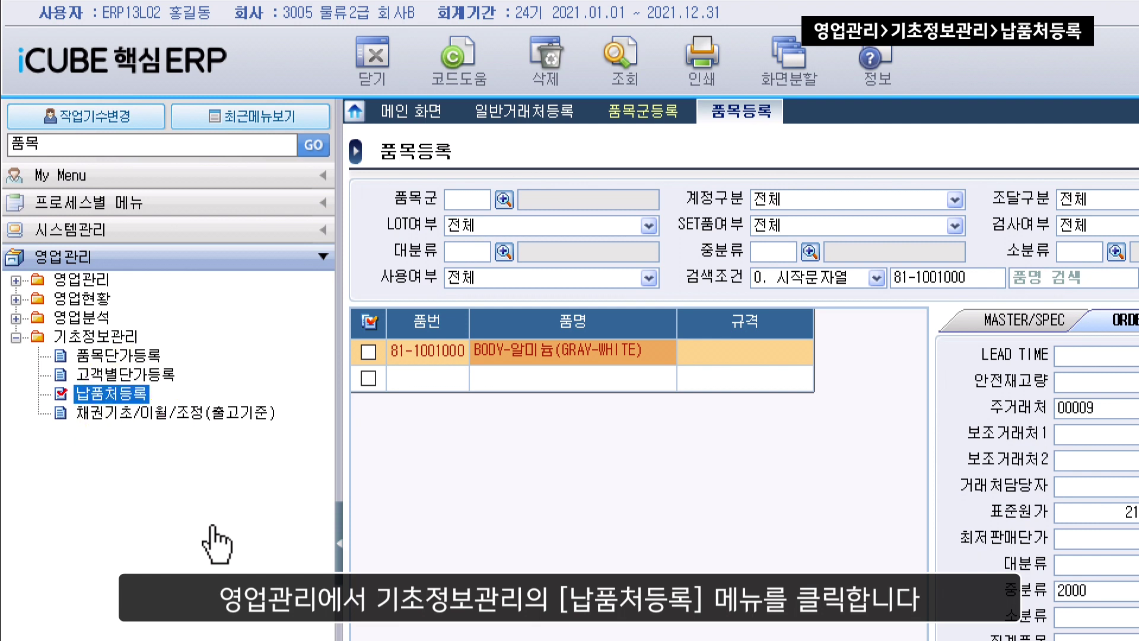
pyautogui.click(215, 145)
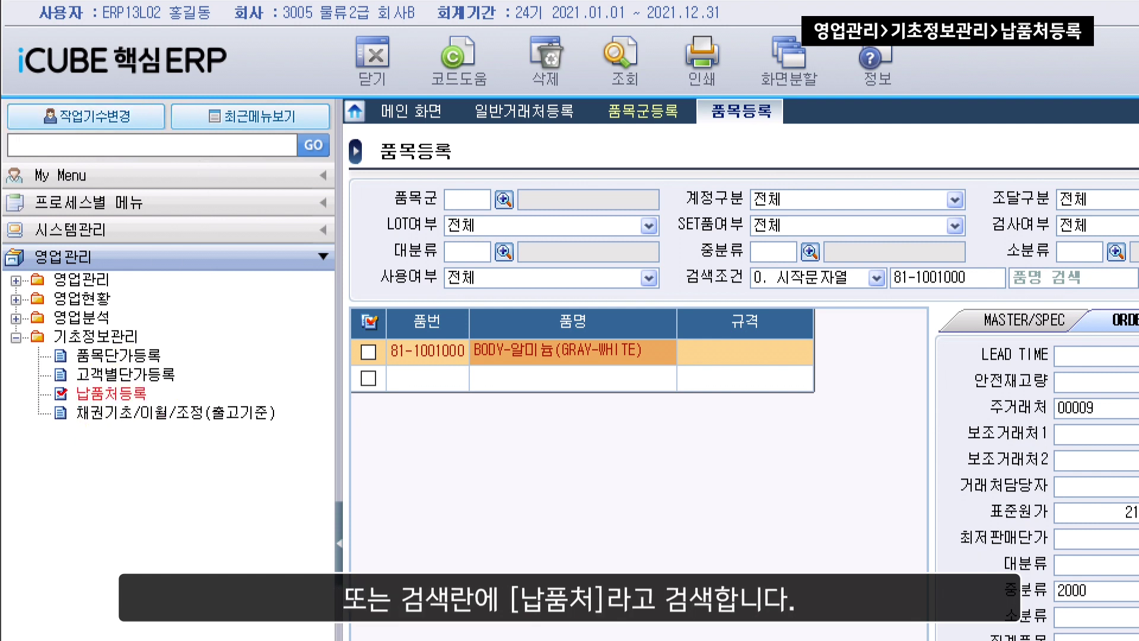
pyautogui.press('BackSpace')
pyautogui.press('BackSpace')
pyautogui.write('납품처')
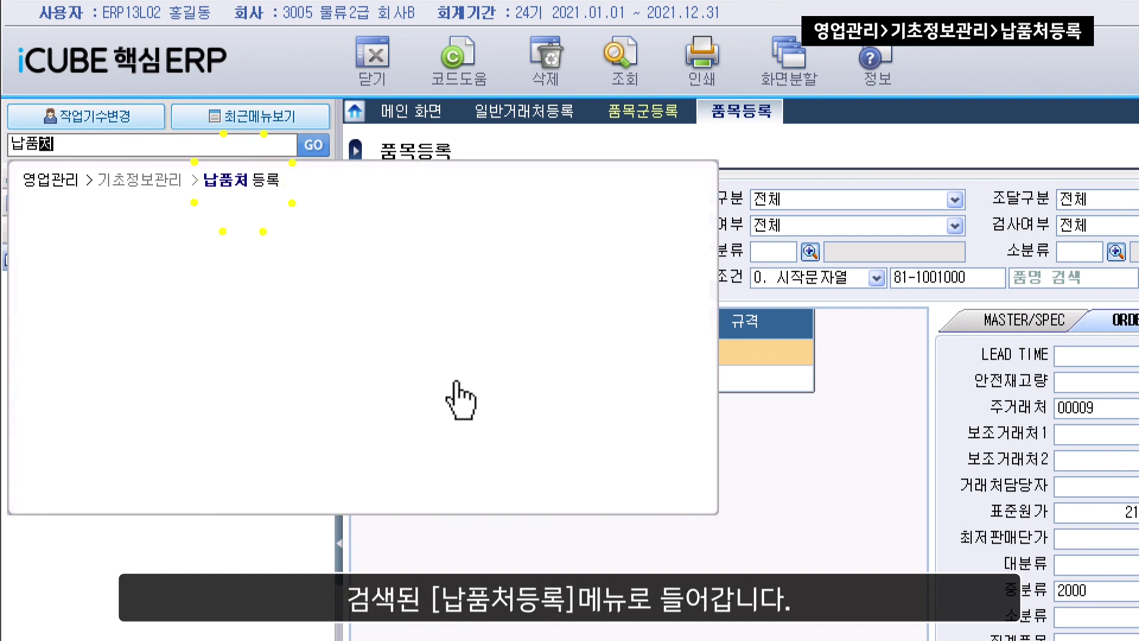
pyautogui.click(258, 185)
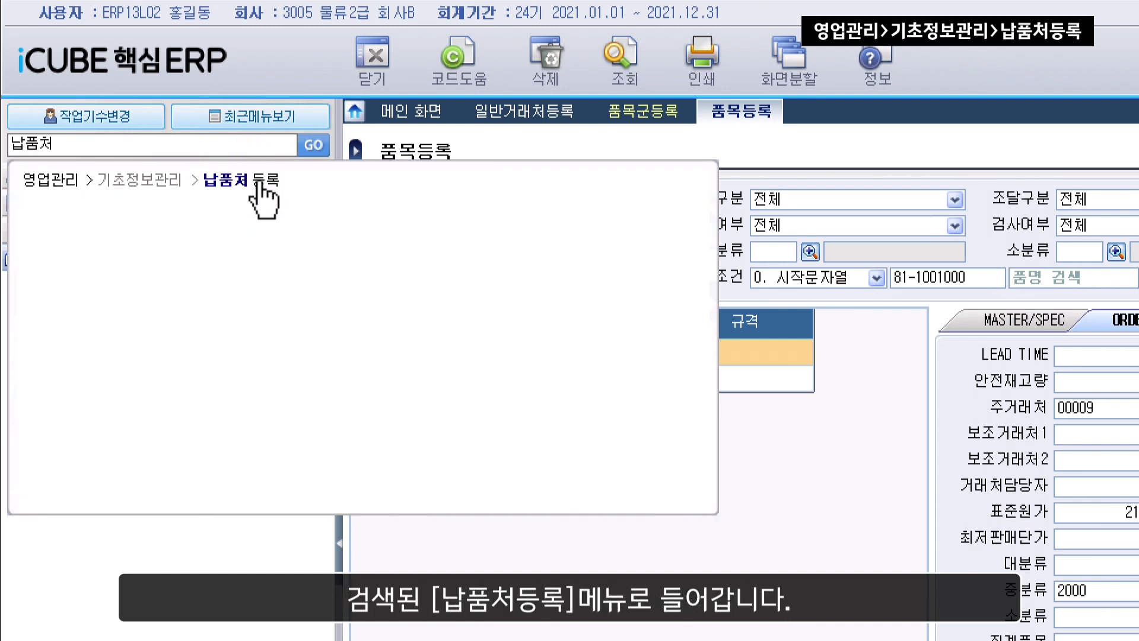
pyautogui.click(259, 182)
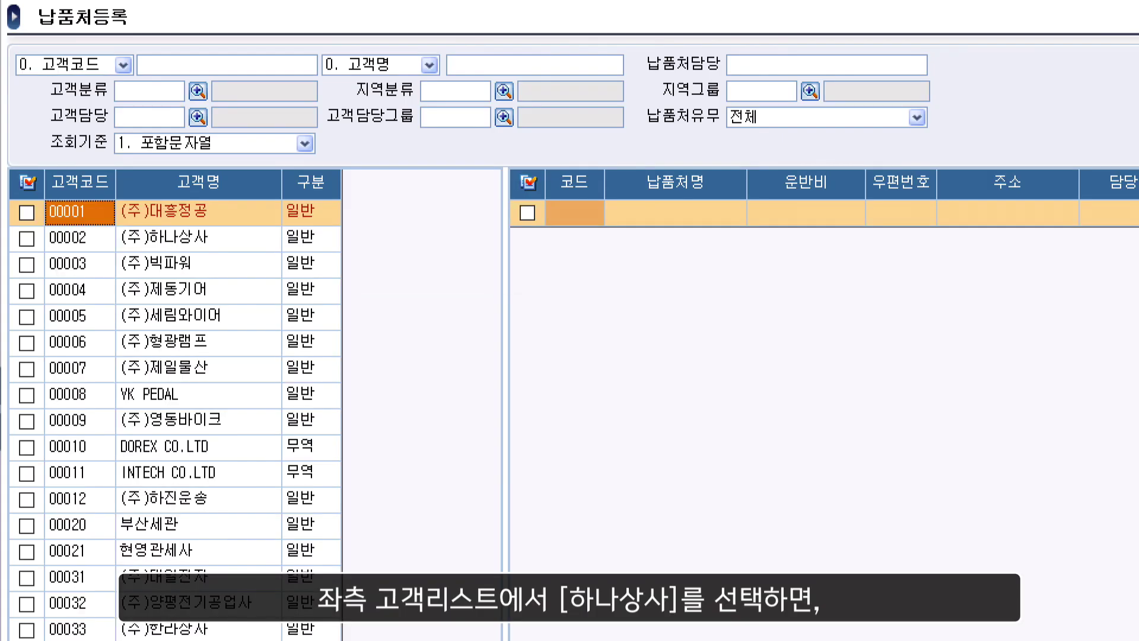
pyautogui.click(243, 235)
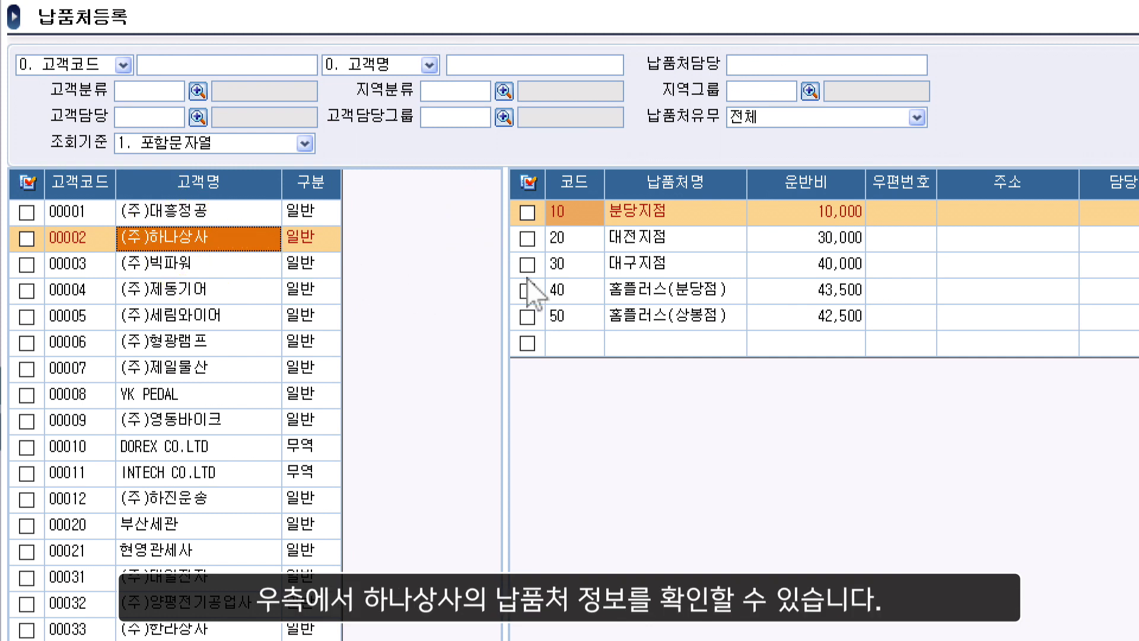
pyautogui.click(855, 296)
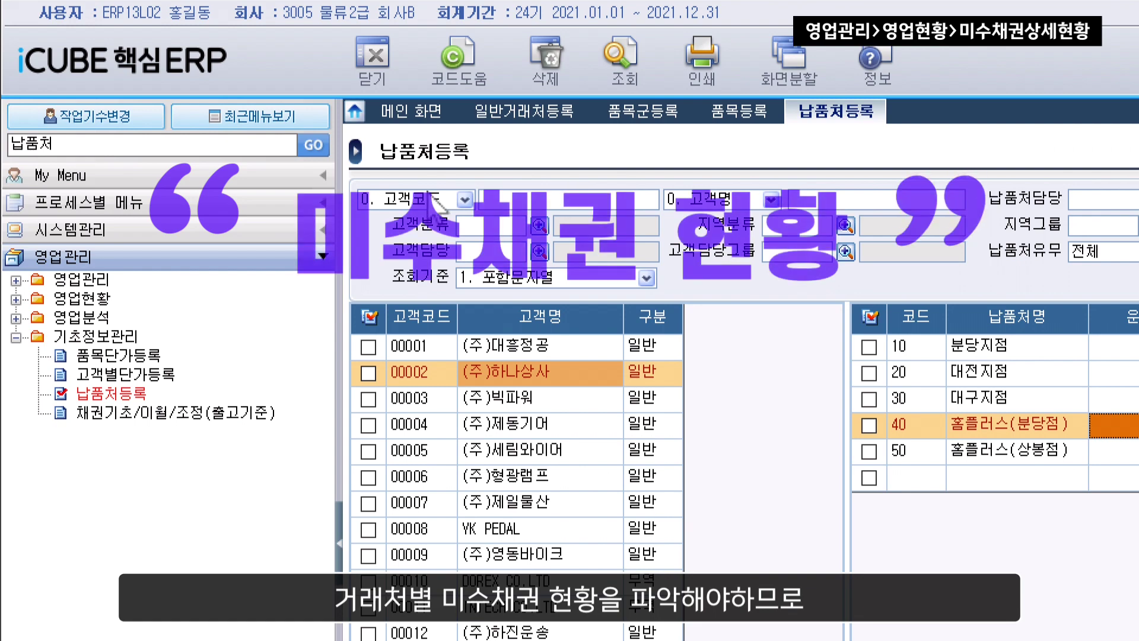
# Find the 영업현황 reports with a menu search for 미수채권 and open 미수채권상세현황.
pyautogui.click(101, 303)
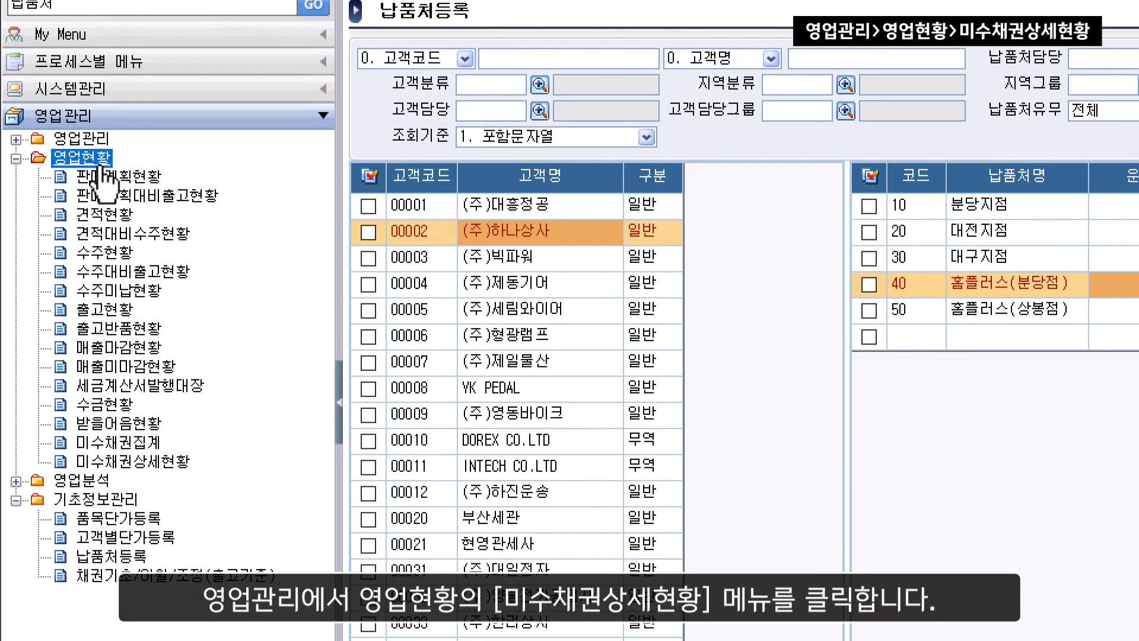
pyautogui.click(121, 461)
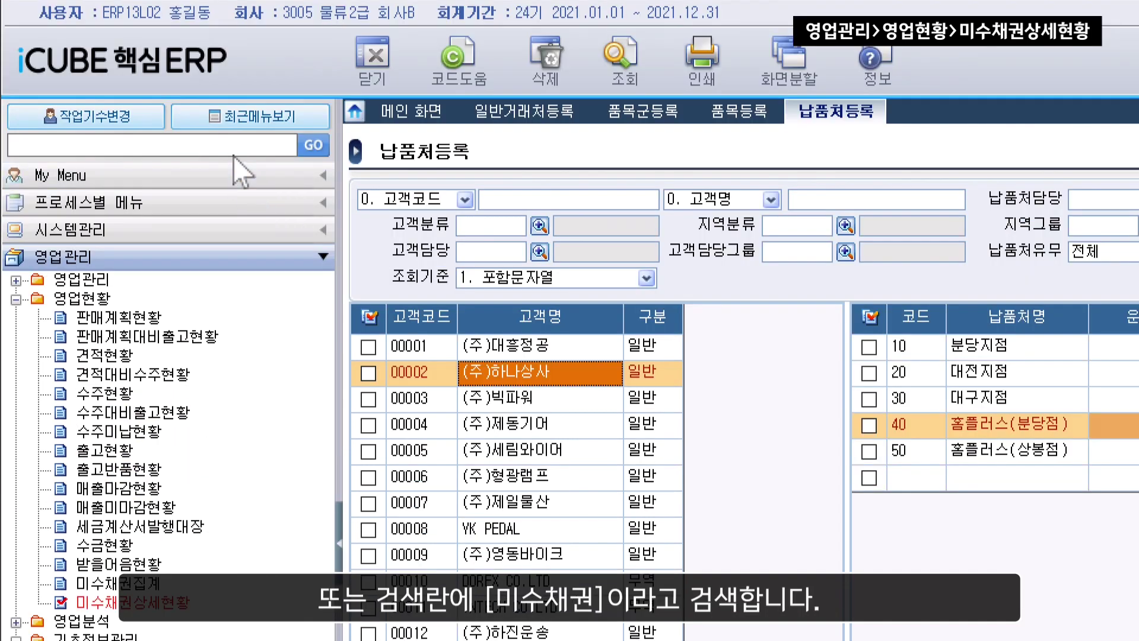
pyautogui.click(236, 12)
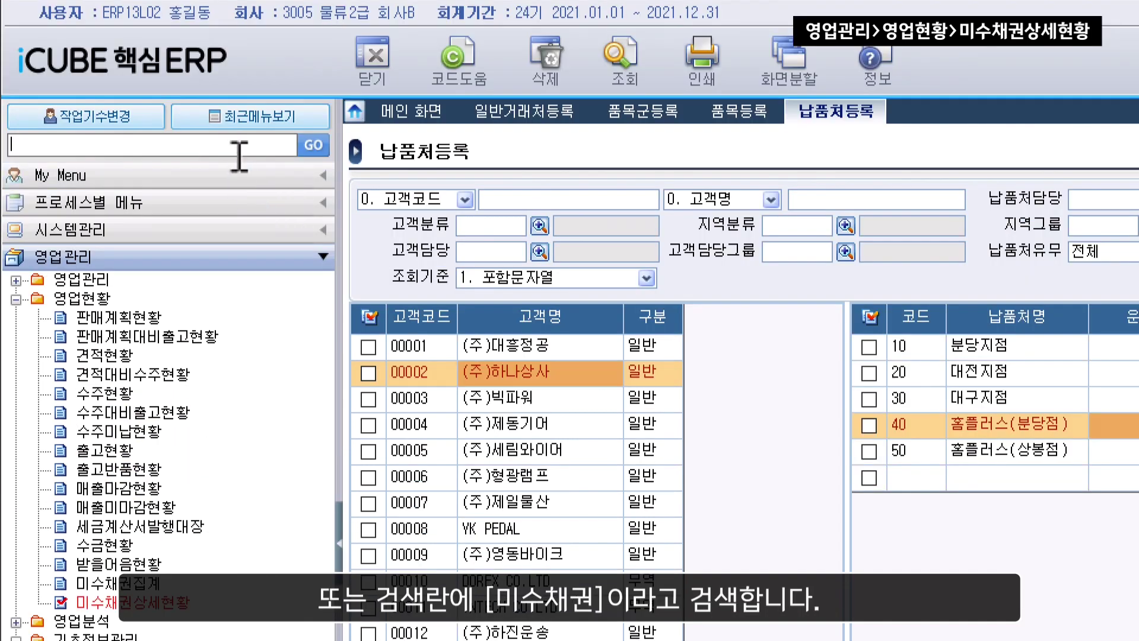
pyautogui.write('미수채')
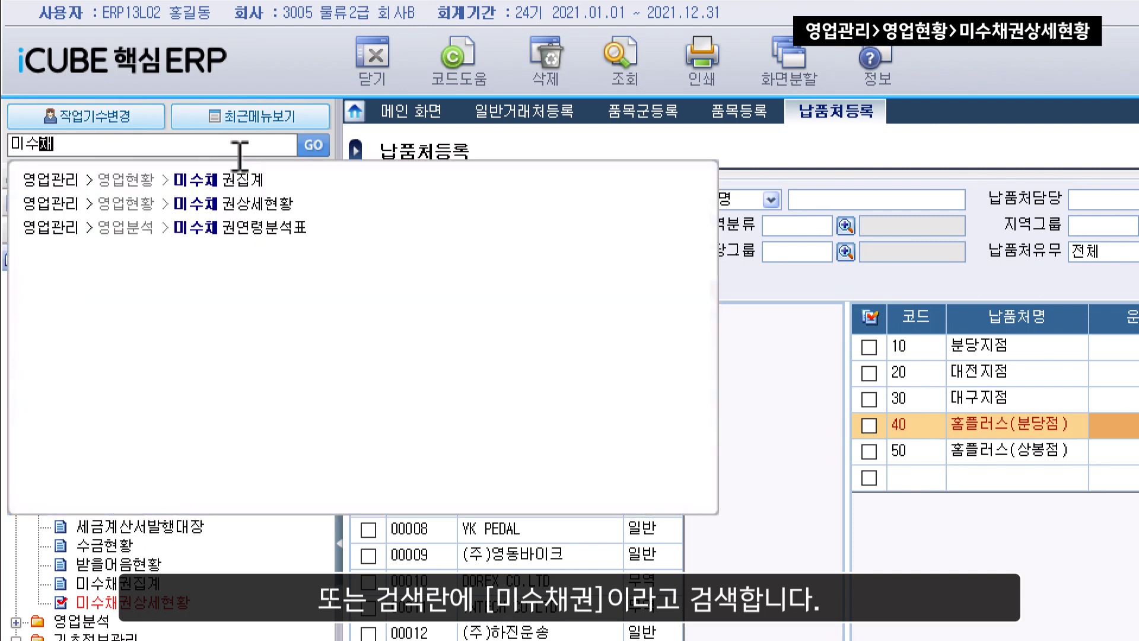
pyautogui.write('권')
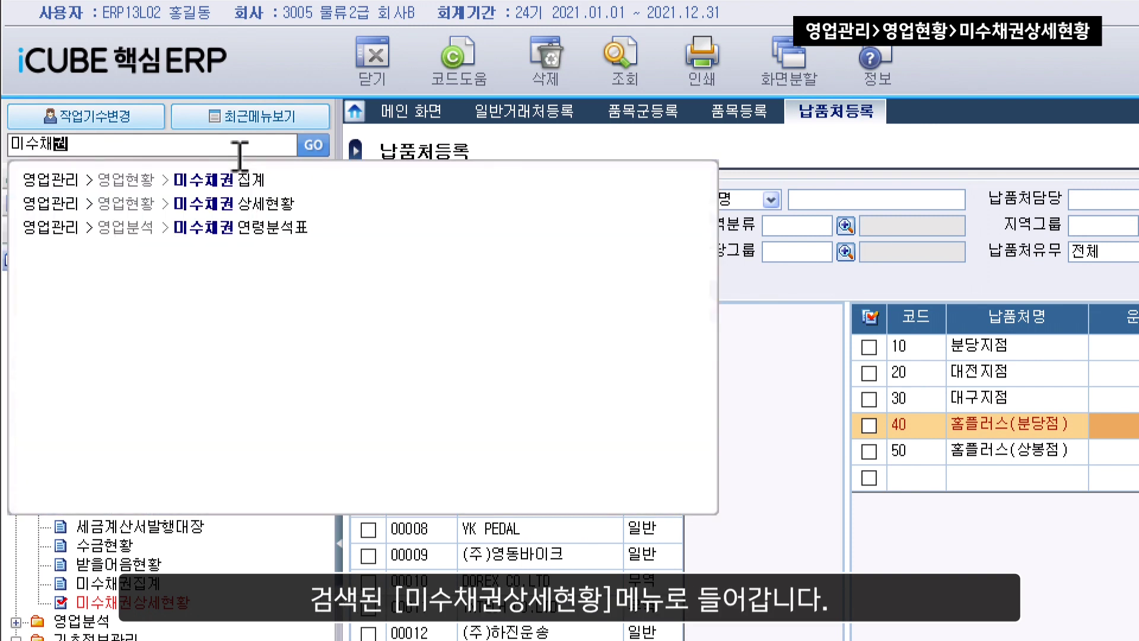
pyautogui.click(285, 209)
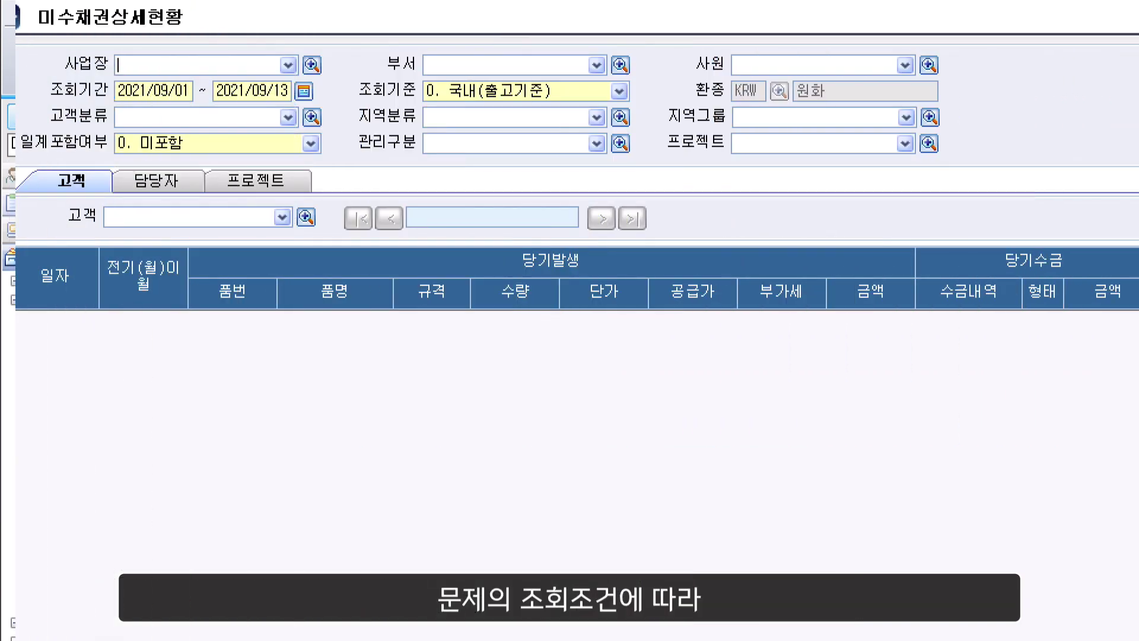
# Query the receivables for 사업장 1000 (주)한국자전거본사 over the period 2021/07/01 to 2021/07/31.
pyautogui.click(314, 65)
pyautogui.click(534, 312)
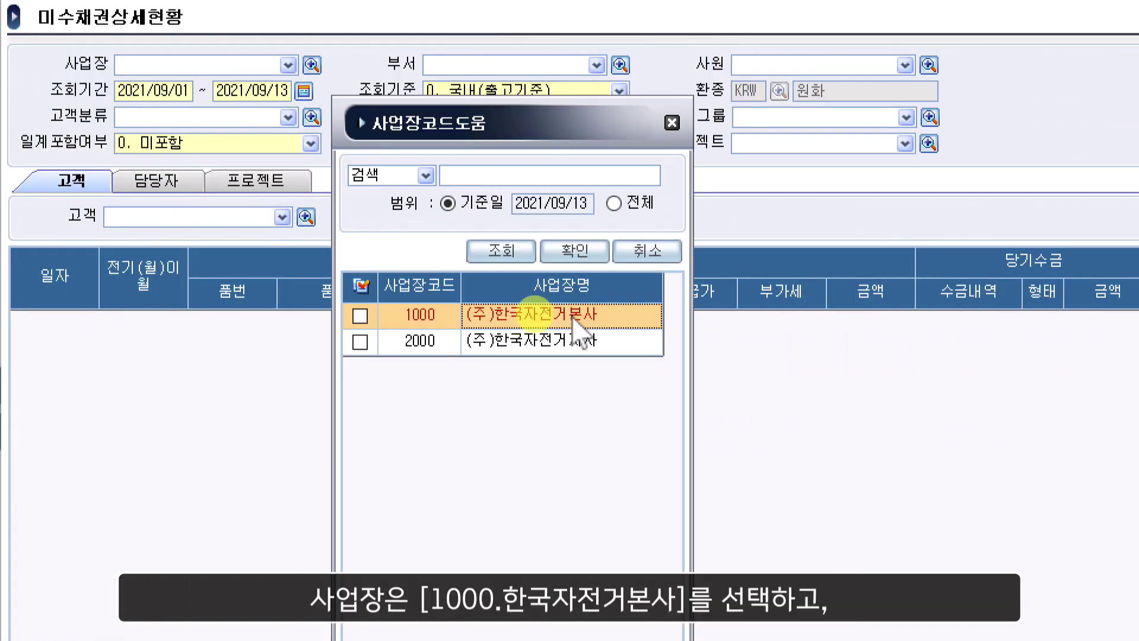
pyautogui.doubleClick(572, 319)
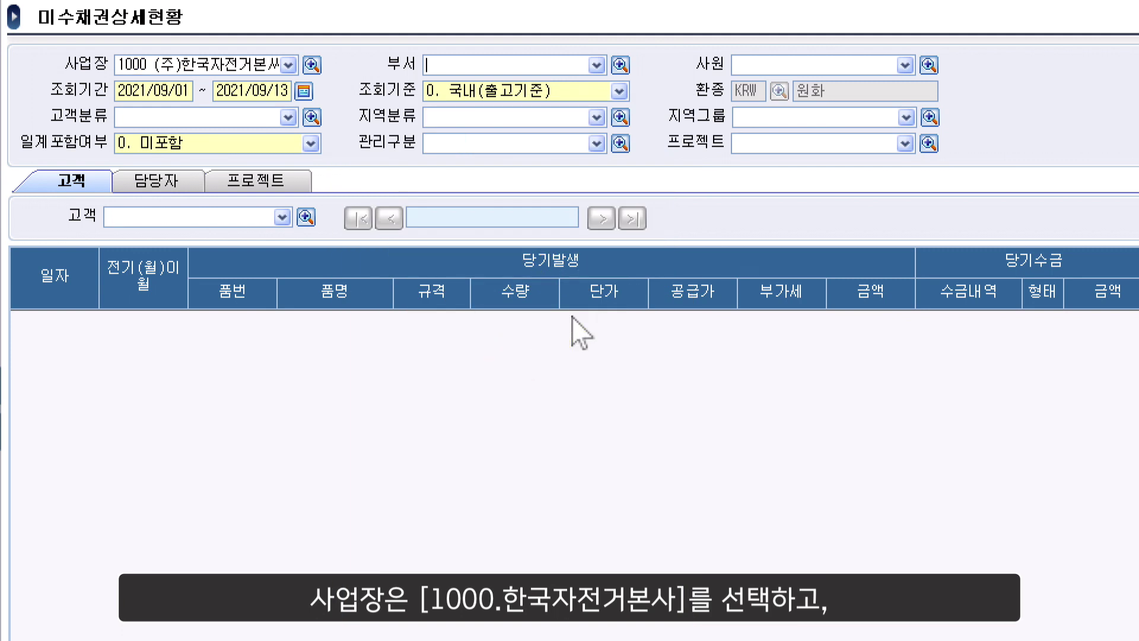
pyautogui.click(303, 90)
pyautogui.click(536, 289)
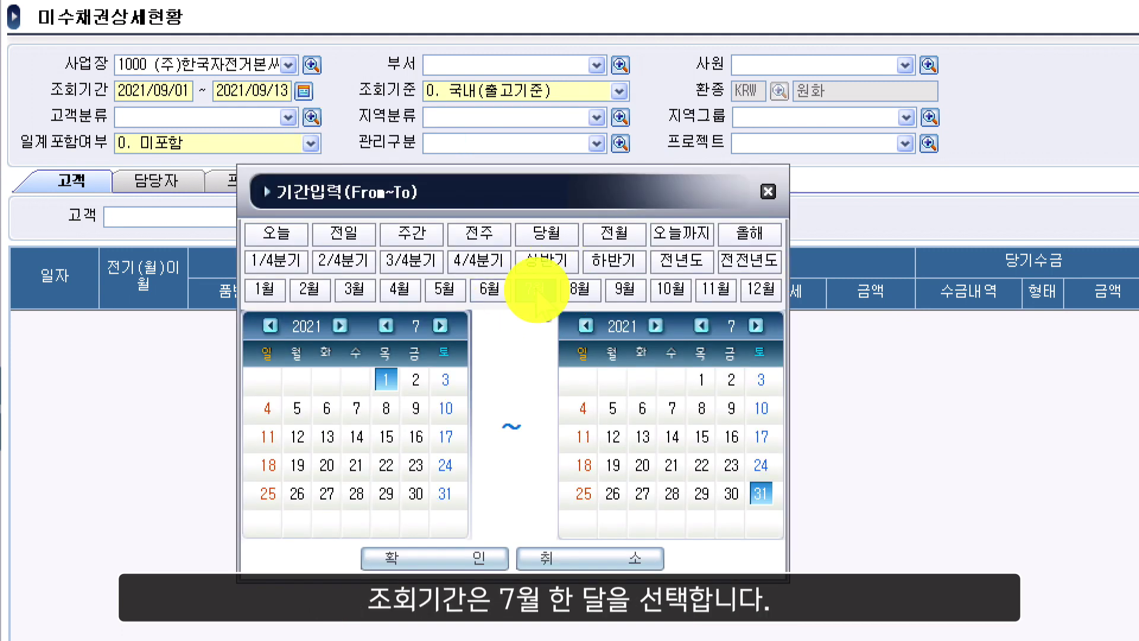
pyautogui.click(501, 557)
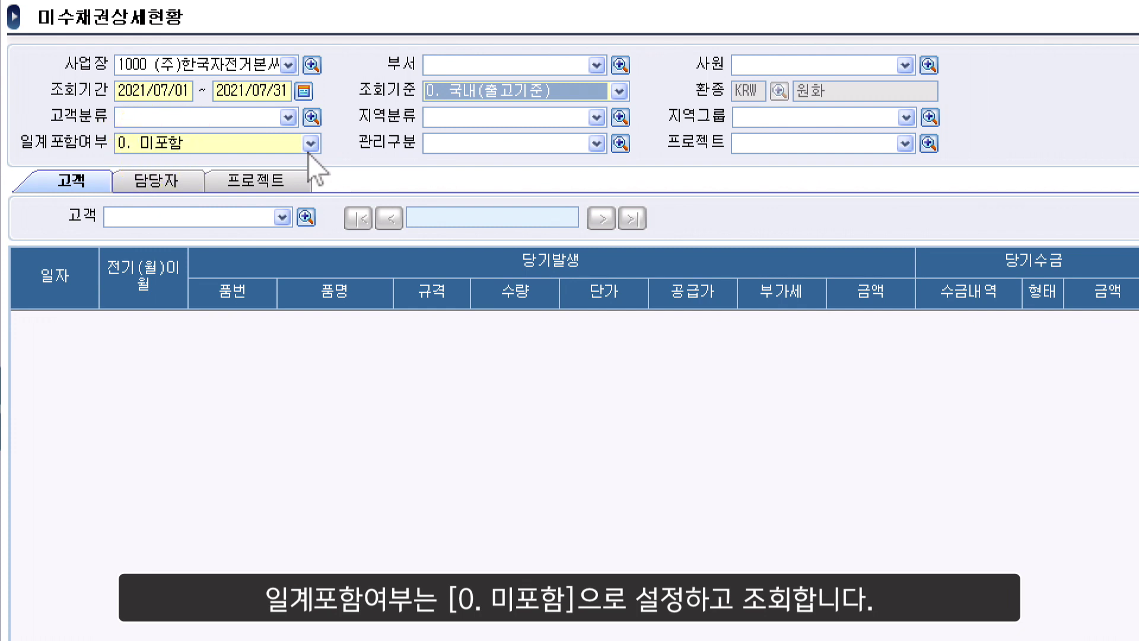
pyautogui.press('F12')
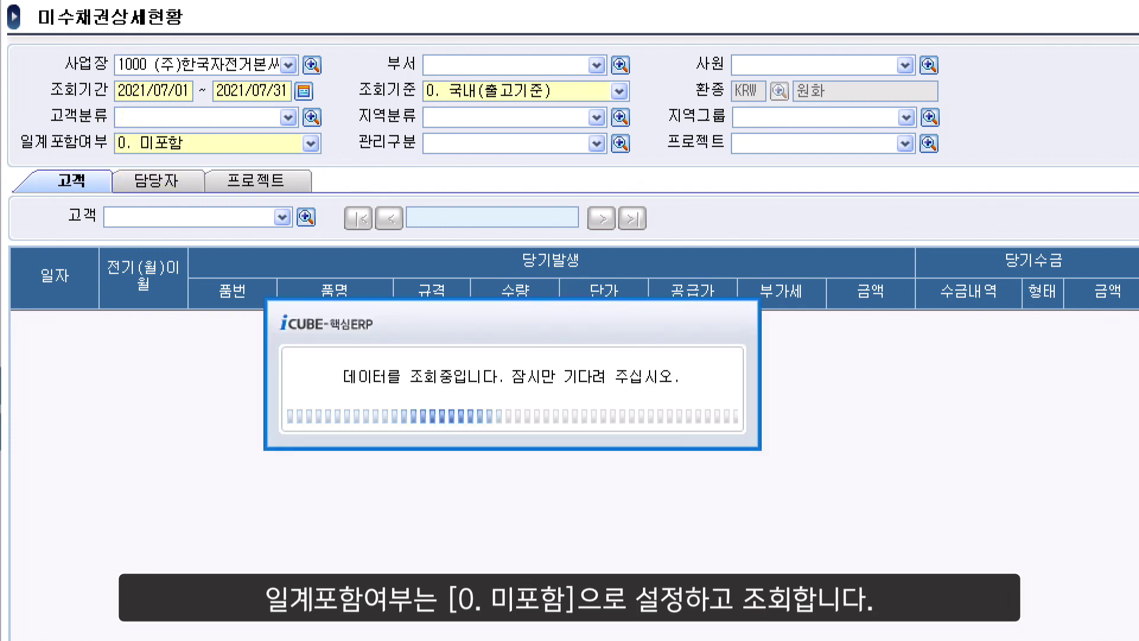
# Narrow the receivables query to customer 00004 (주)제동기어.
pyautogui.click(306, 216)
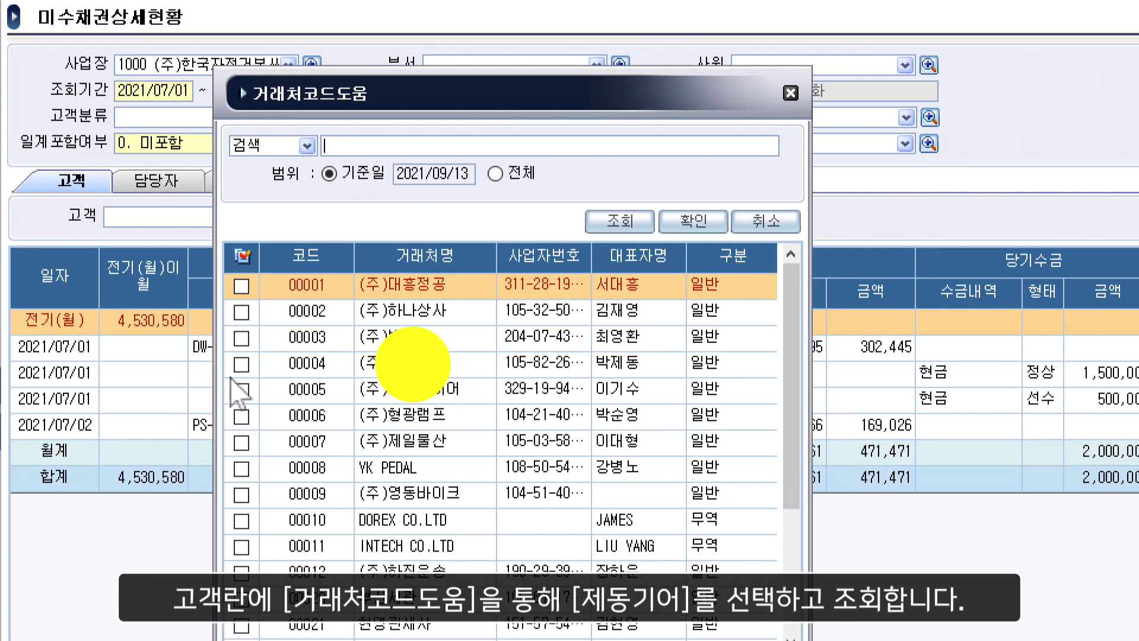
pyautogui.click(248, 363)
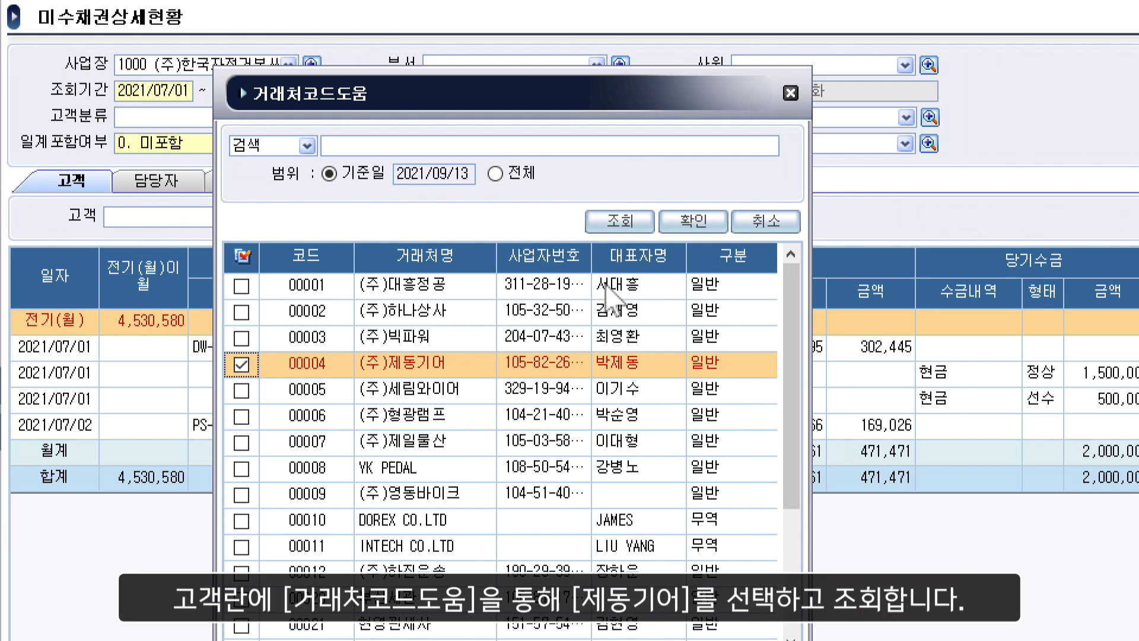
pyautogui.click(708, 224)
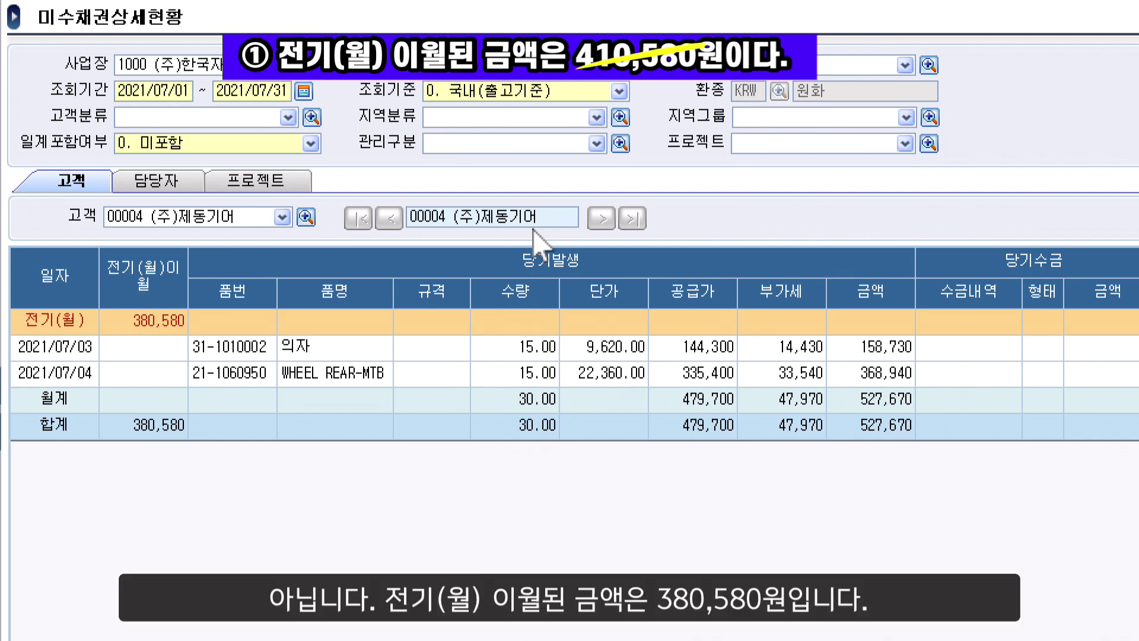
# Check the 전기(월)이월 amount, the 2021/07/03 금액, the 2021/07/04 잔액 and the 월계 당기수금 amount.
pyautogui.click(176, 330)
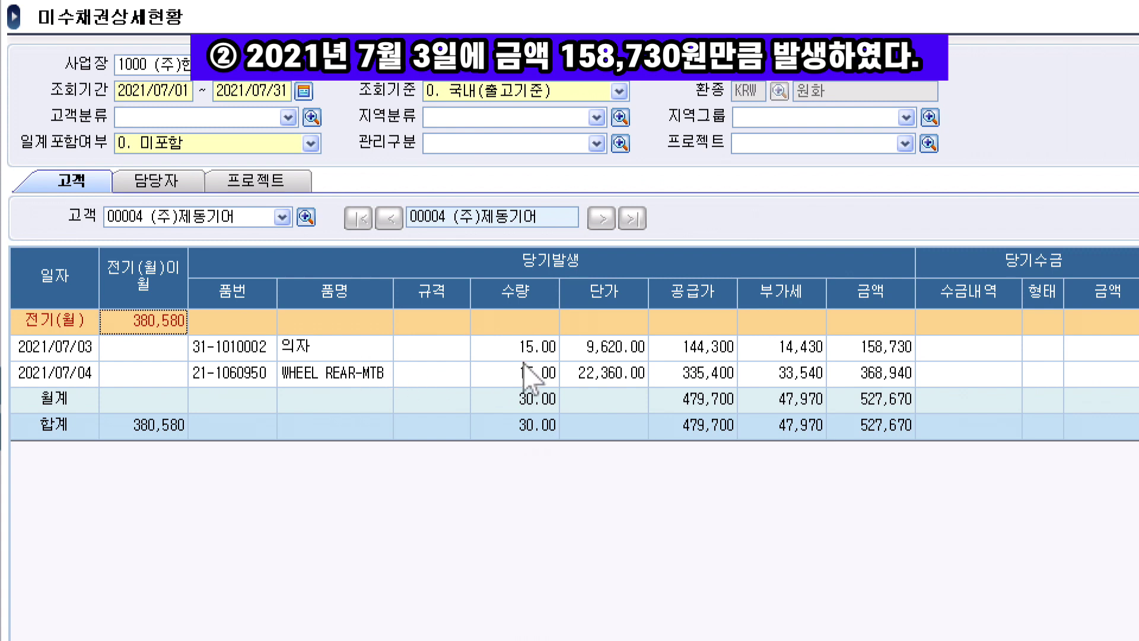
pyautogui.click(912, 353)
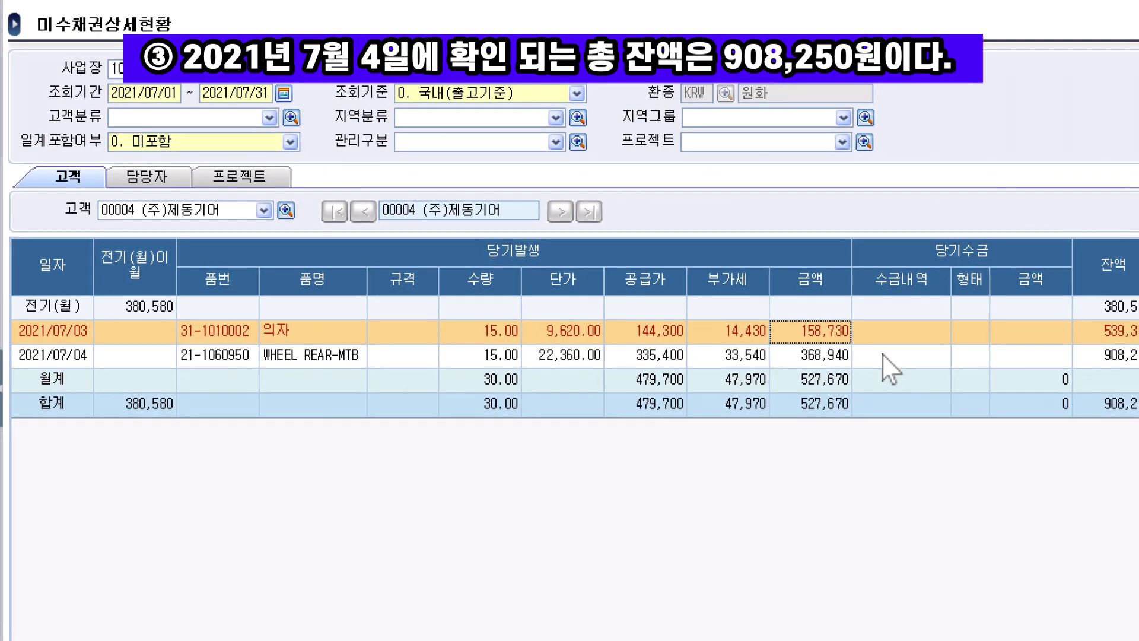
pyautogui.click(1124, 351)
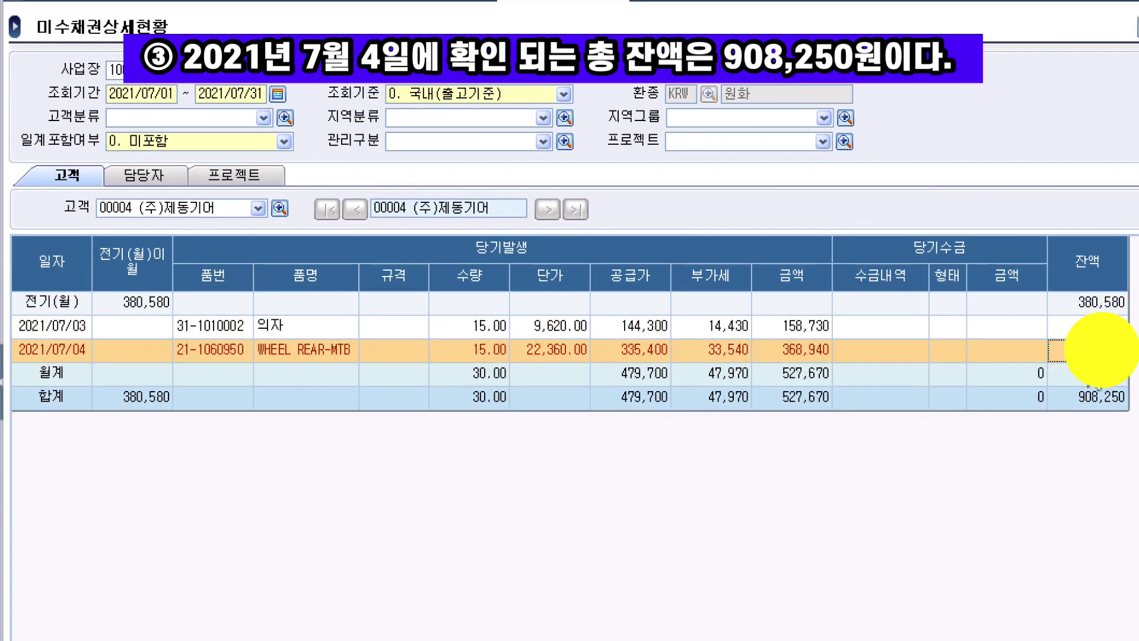
pyautogui.click(1037, 375)
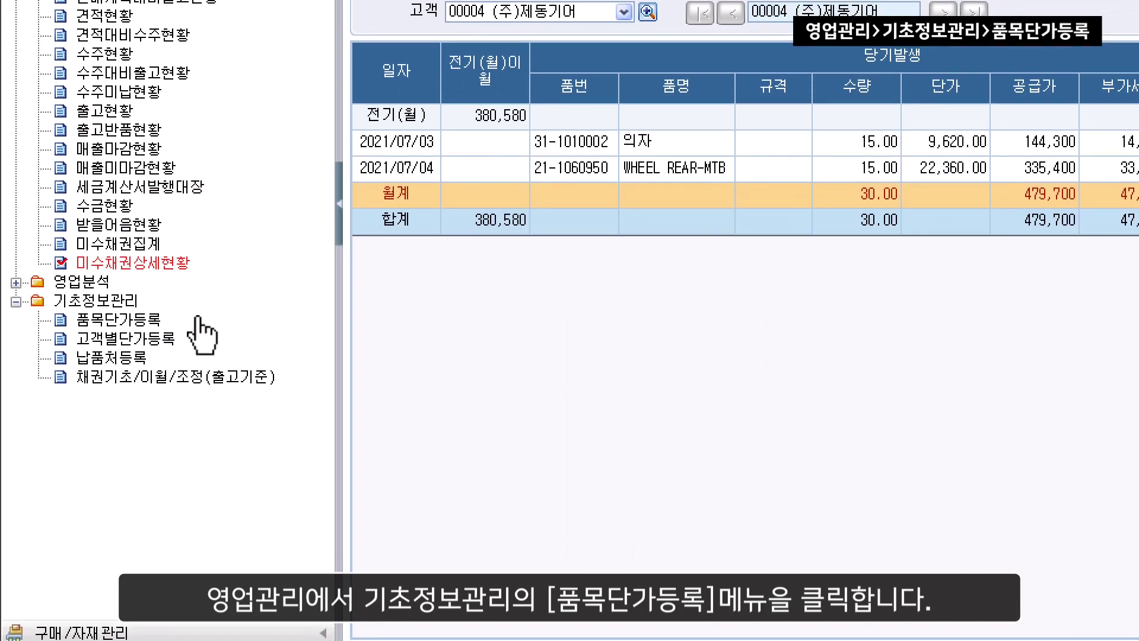
# Open the 영업관리 품목단가등록 form from the 단가 menu search and query the 판매단가 list for all items.
pyautogui.click(165, 326)
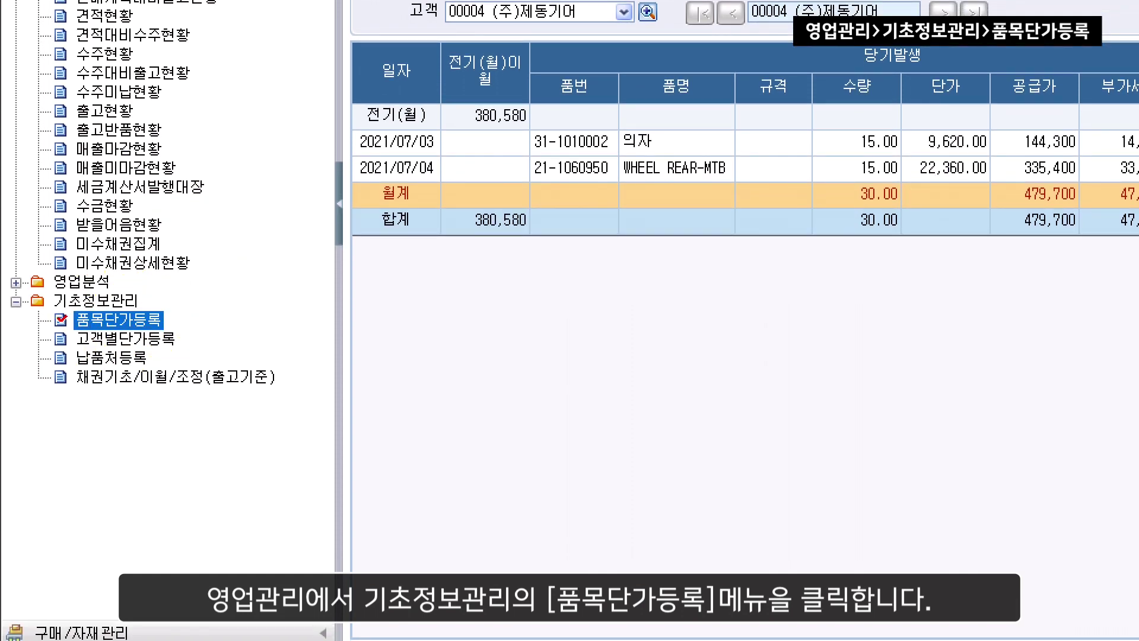
pyautogui.write('단가')
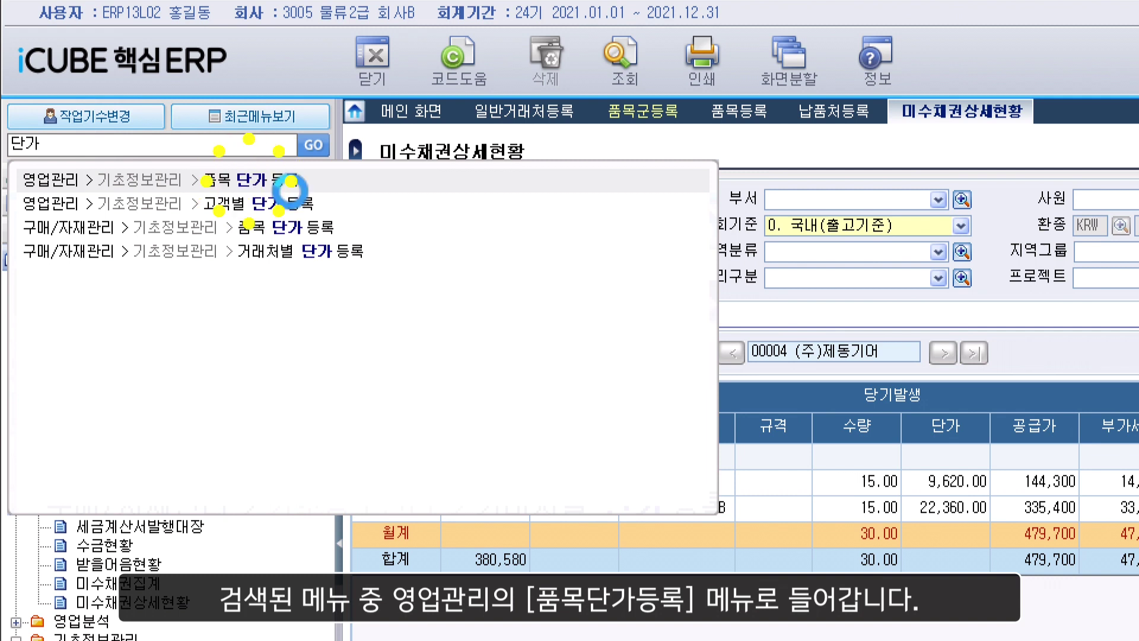
pyautogui.click(287, 181)
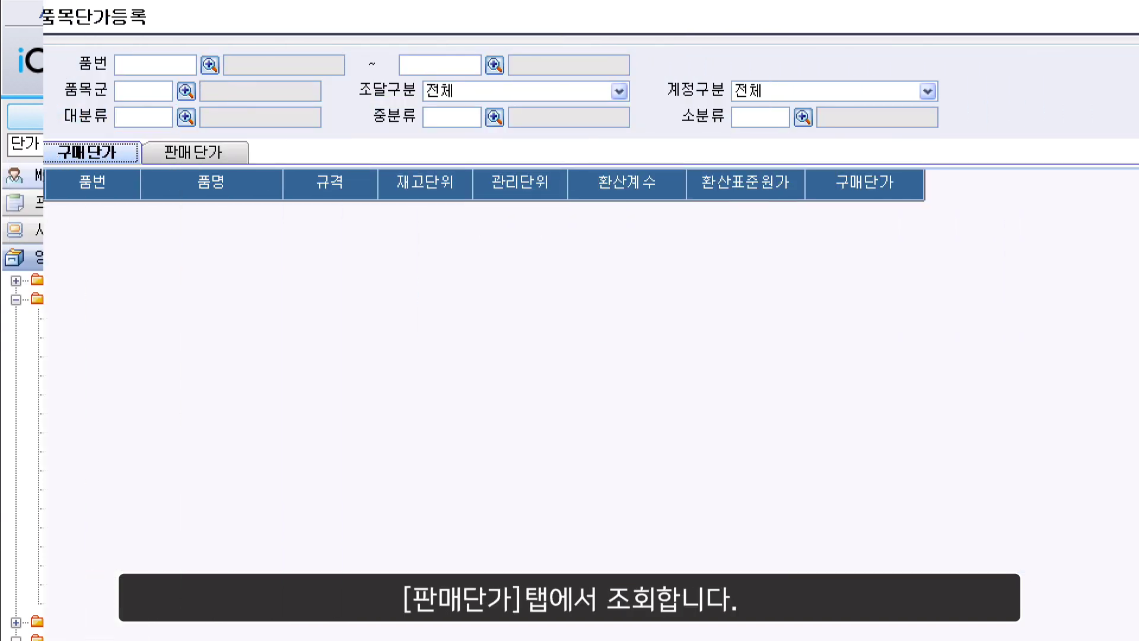
pyautogui.click(228, 154)
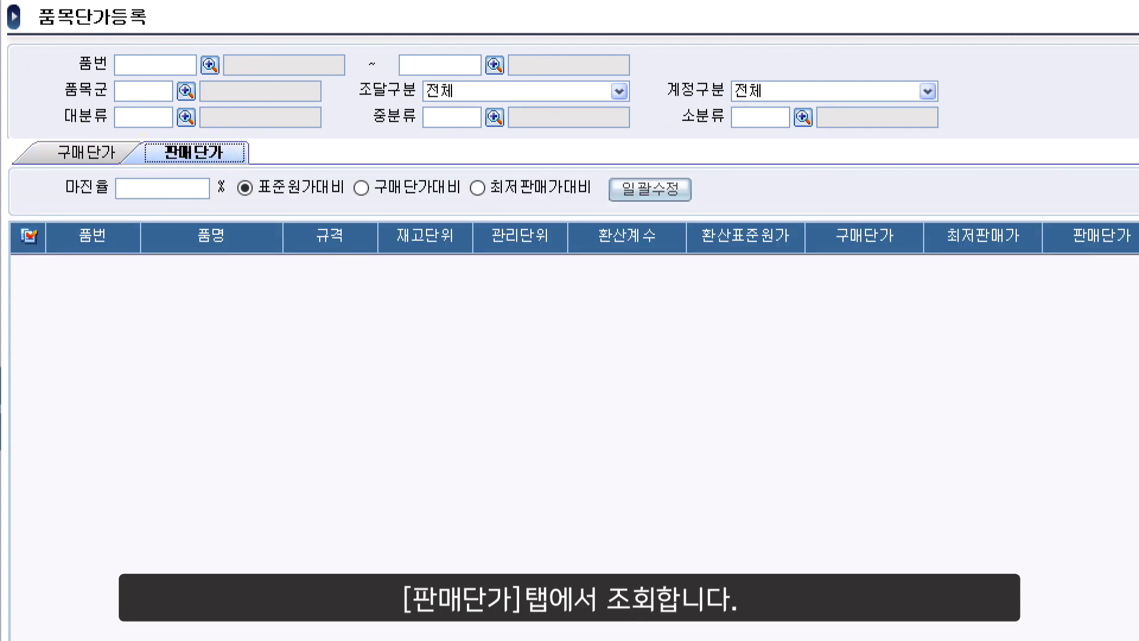
pyautogui.press('F12')
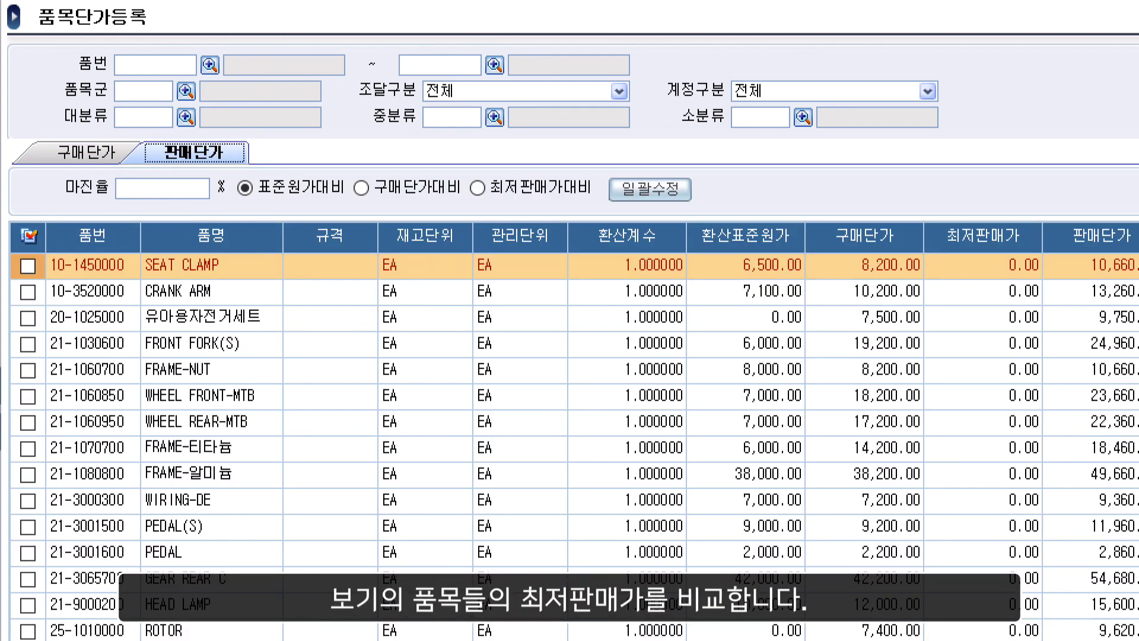
# Compare the 최저판매가 of items ATECK-3000 일반자전거, ATECX-2000 유아용자전거, DW-001 DOWN TUBE and HT-001 HEAD TUBE in the 판매단가 list.
pyautogui.scroll(-1, 569, 427)
pyautogui.scroll(-5, 570, 379)
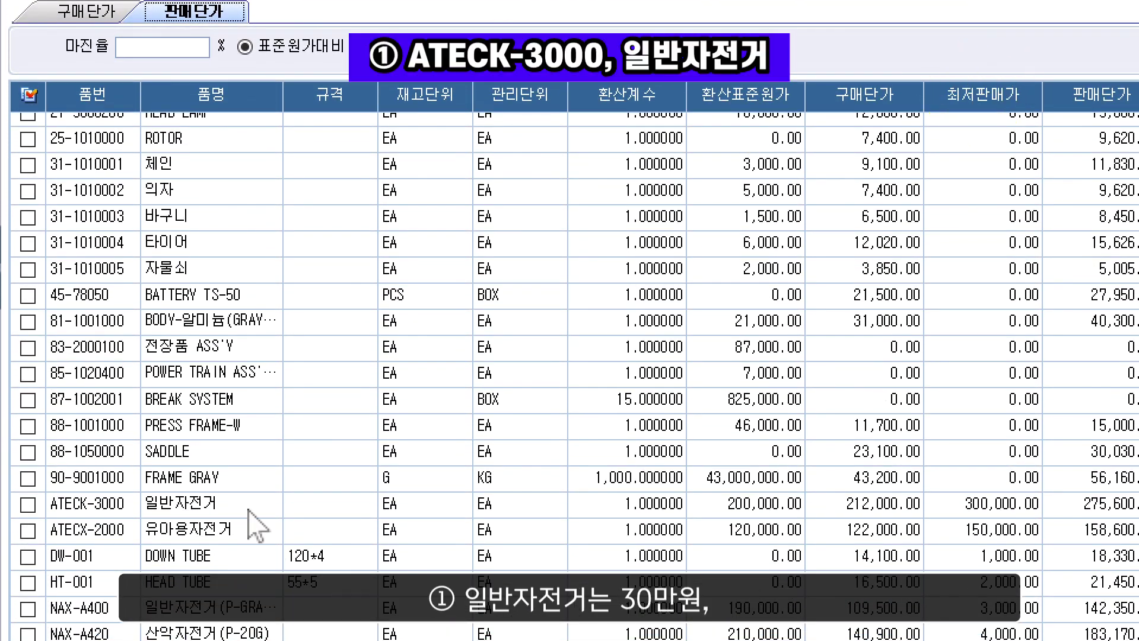
pyautogui.click(133, 510)
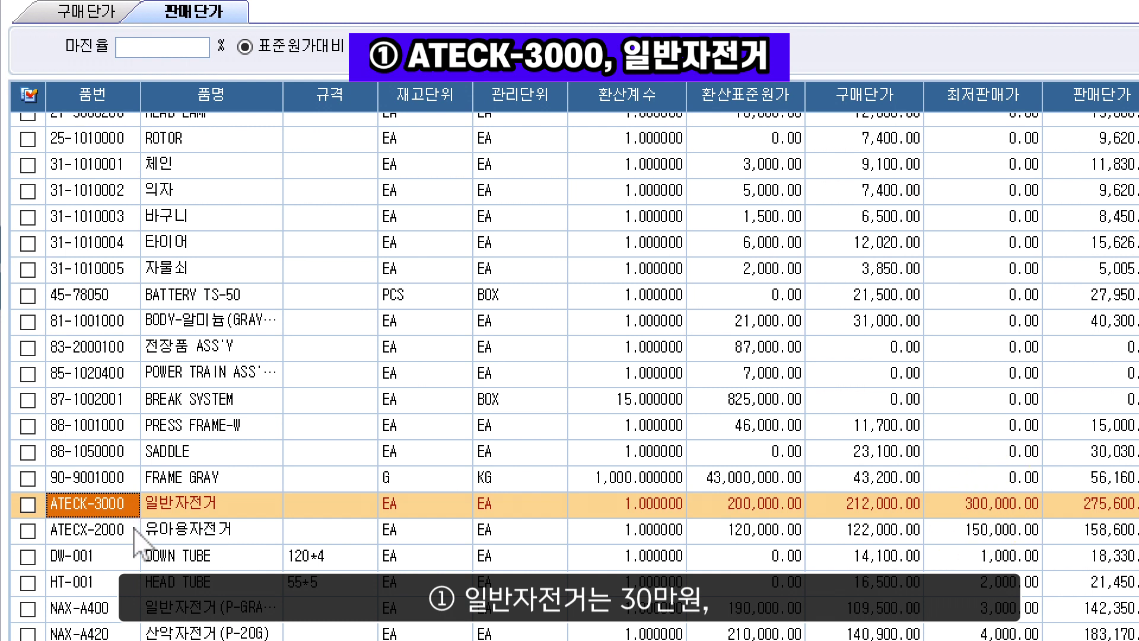
pyautogui.click(136, 531)
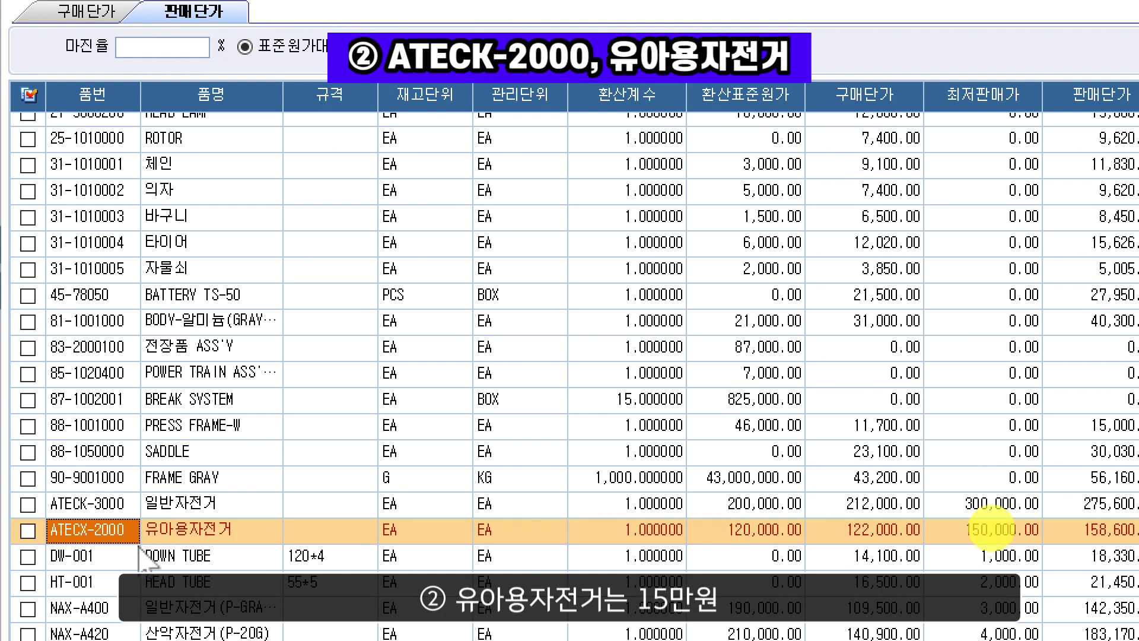
pyautogui.click(140, 563)
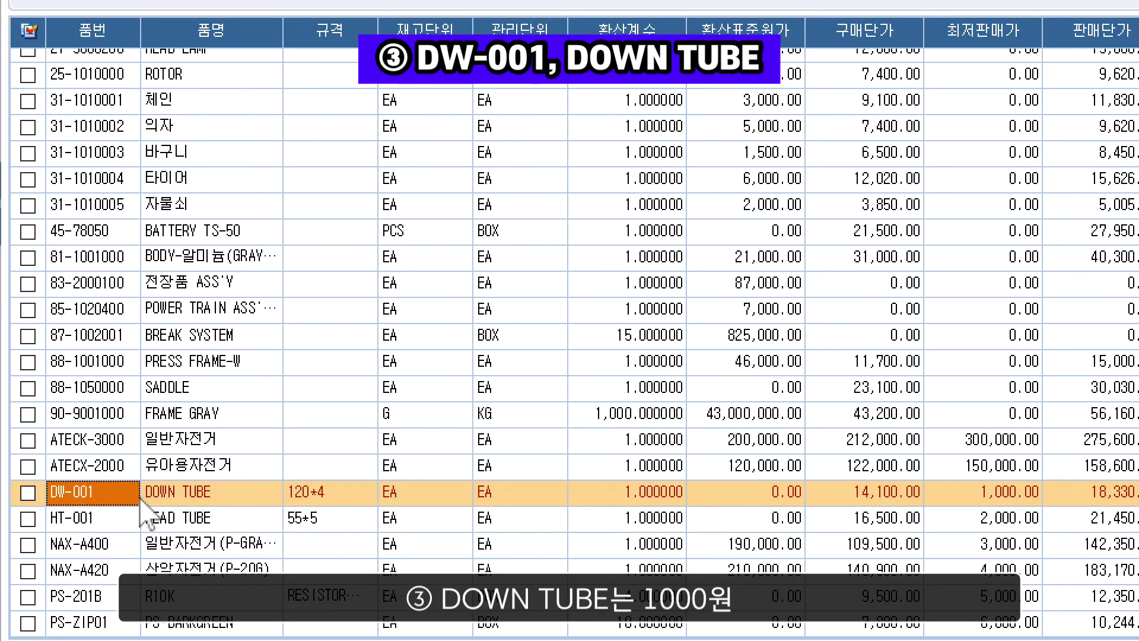
pyautogui.click(135, 530)
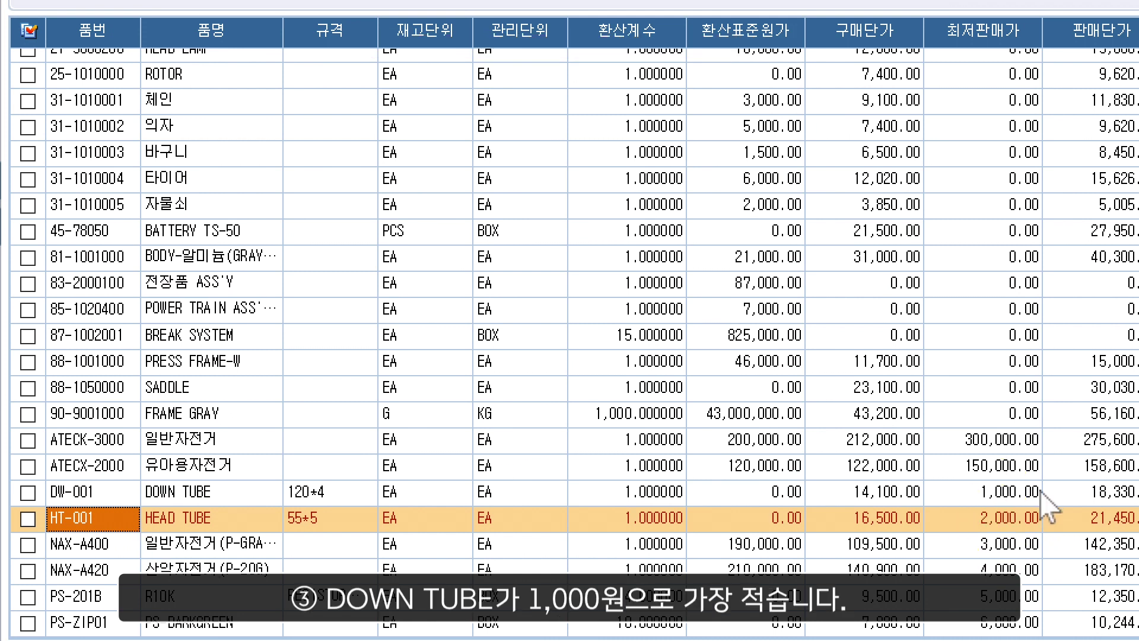
pyautogui.click(1033, 493)
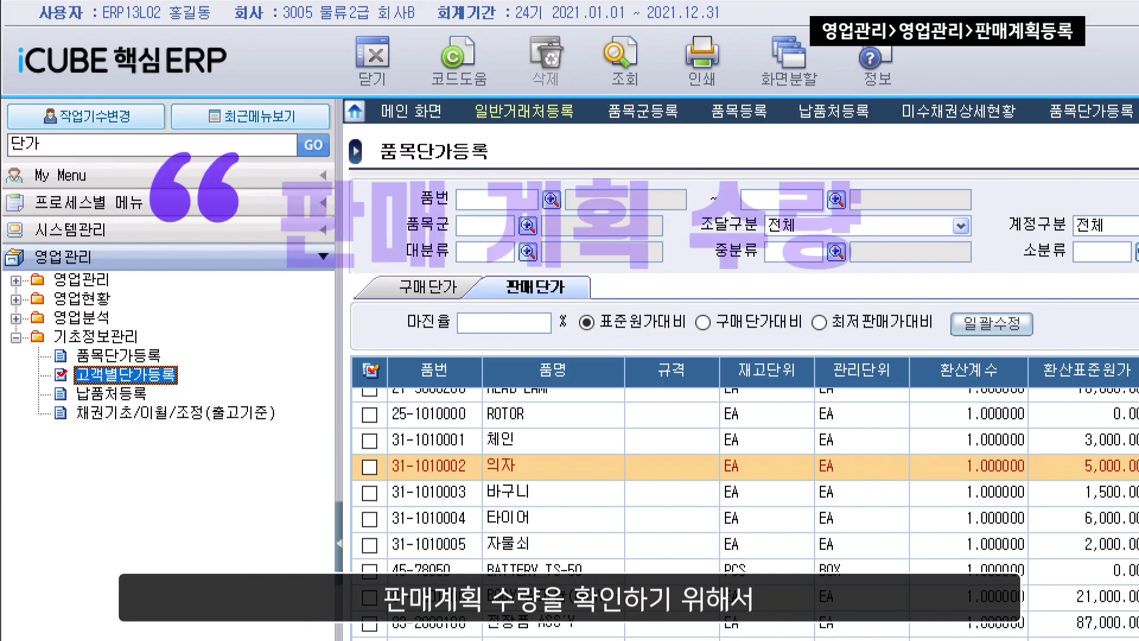
# Open the 영업관리 판매계획등록 form by searching the menus for 판매계획.
pyautogui.doubleClick(65, 280)
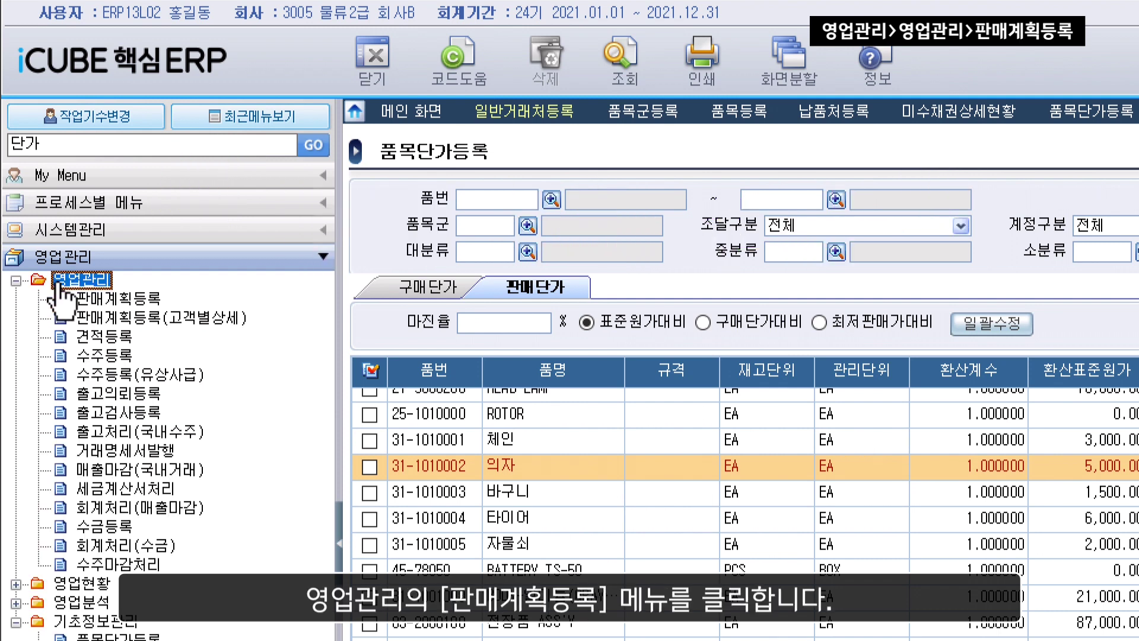
pyautogui.click(86, 297)
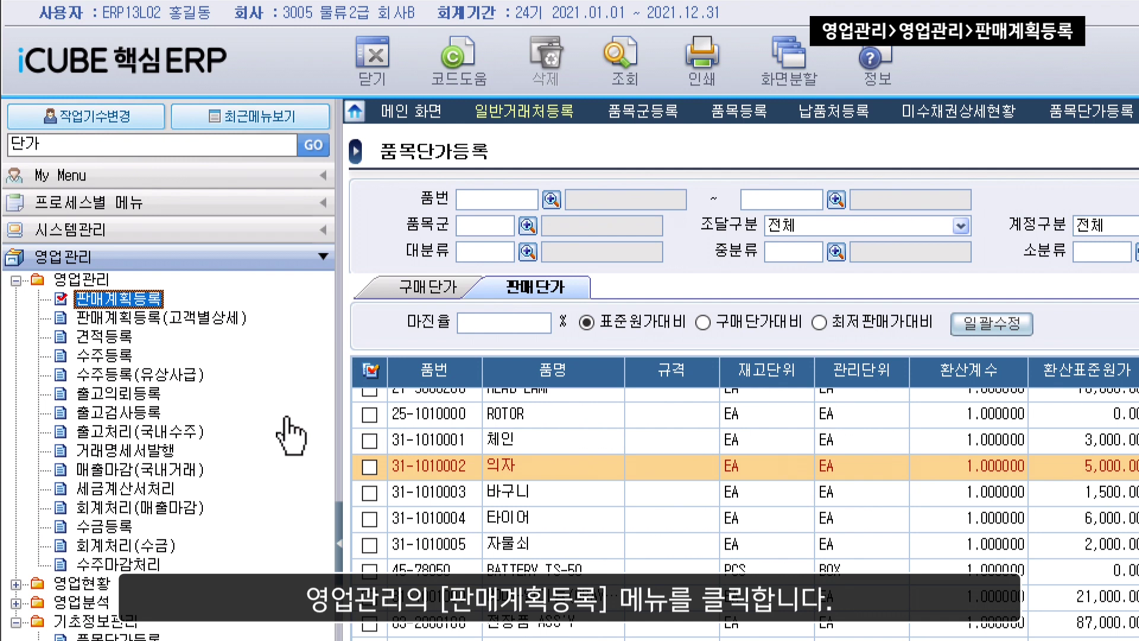
pyautogui.doubleClick(256, 146)
pyautogui.write('판')
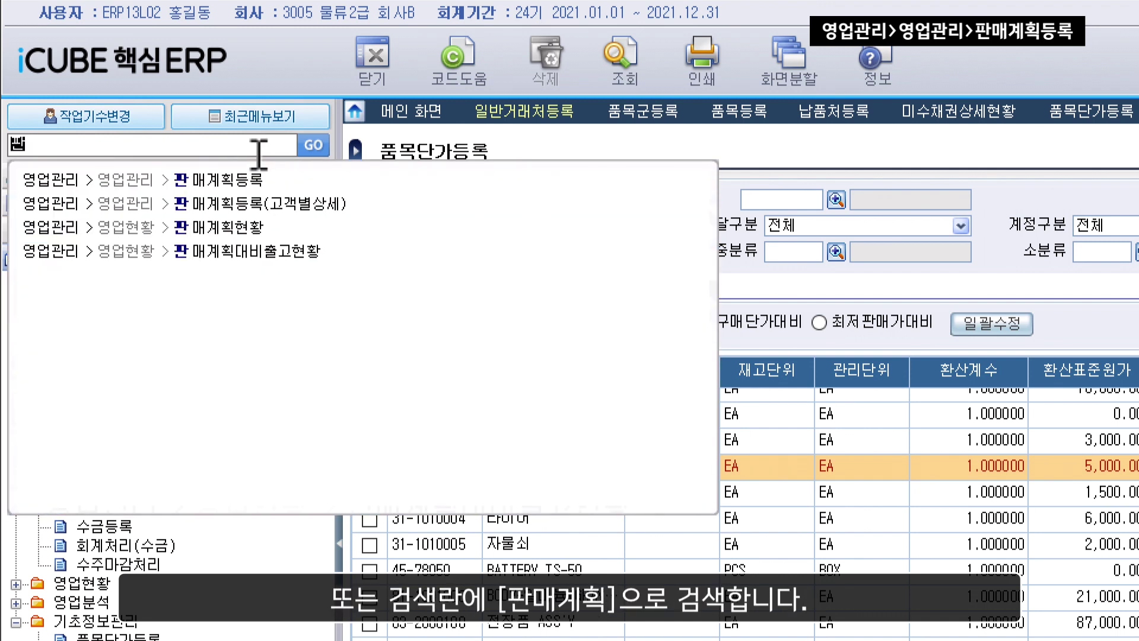
pyautogui.write('매계획매계획')
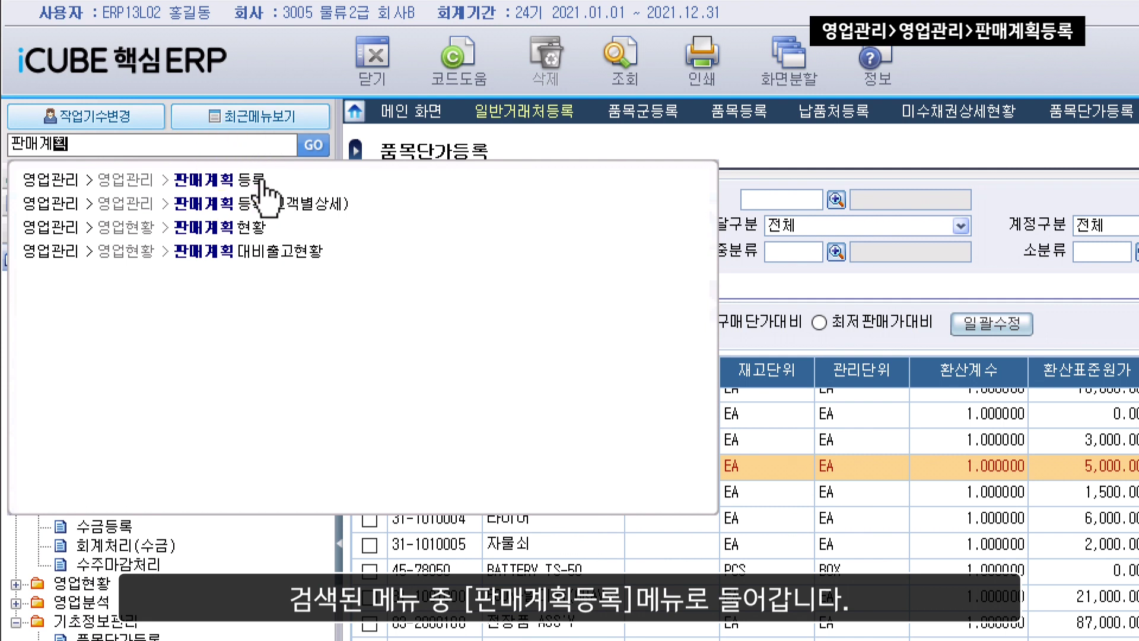
pyautogui.click(255, 181)
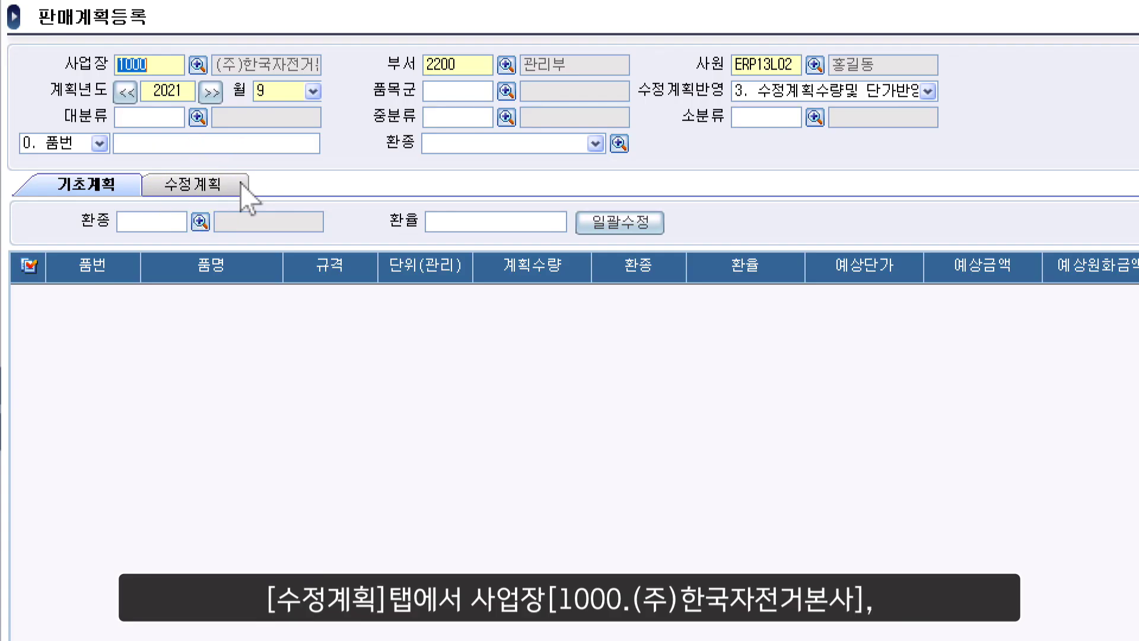
# Query the 수정계획 list for 사업장 1000 with 계획년도 2021, 월 7.
pyautogui.click(240, 184)
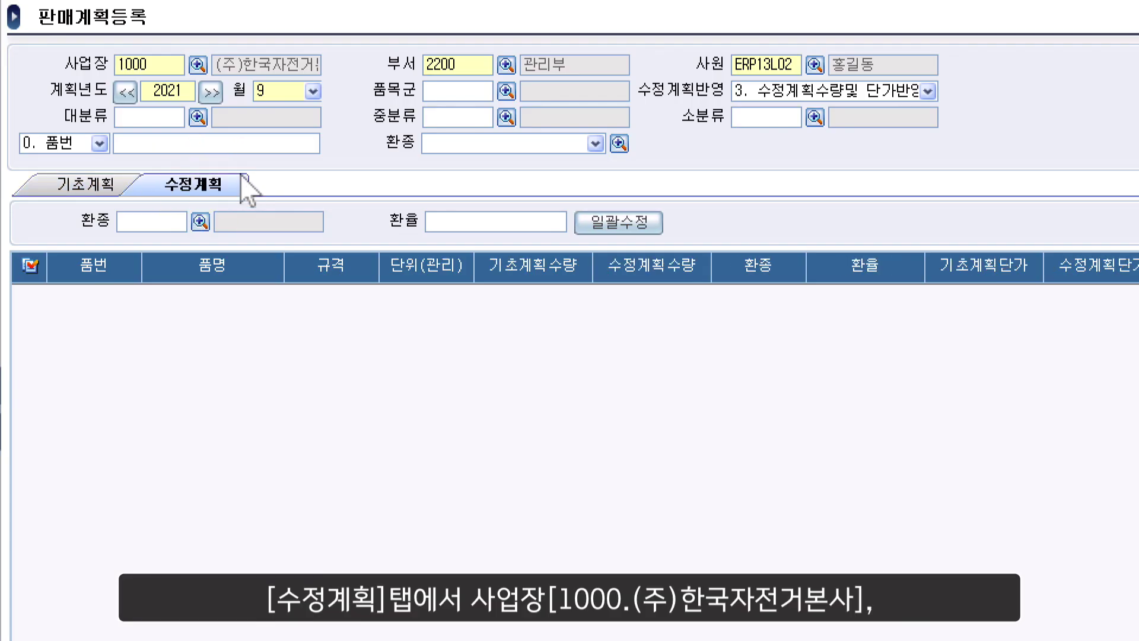
pyautogui.click(294, 91)
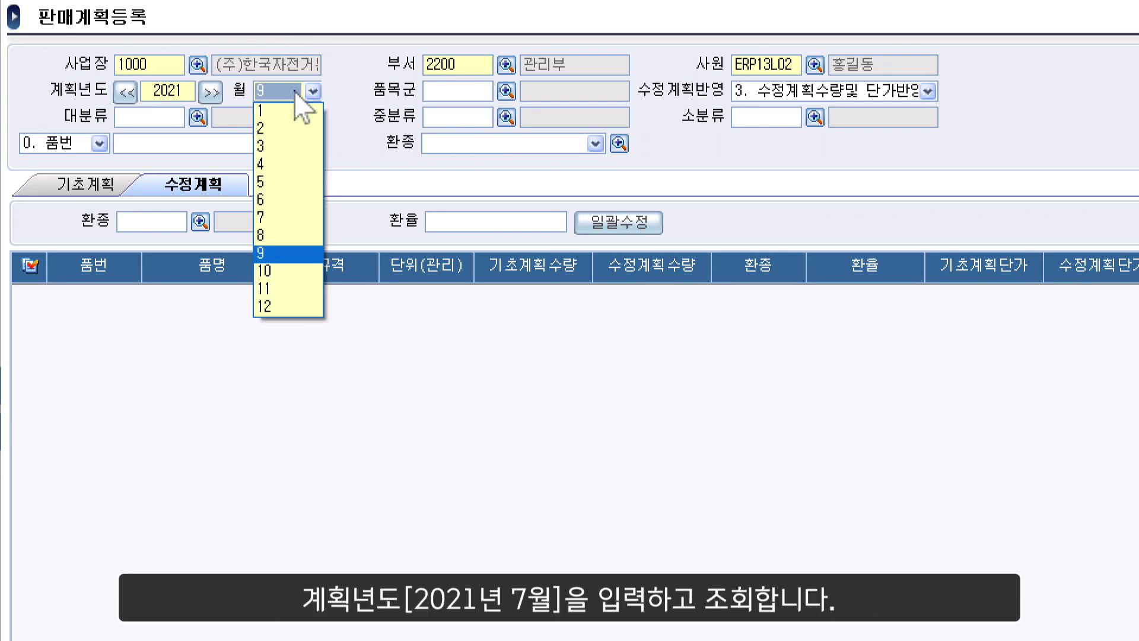
pyautogui.click(298, 217)
pyautogui.press('F12')
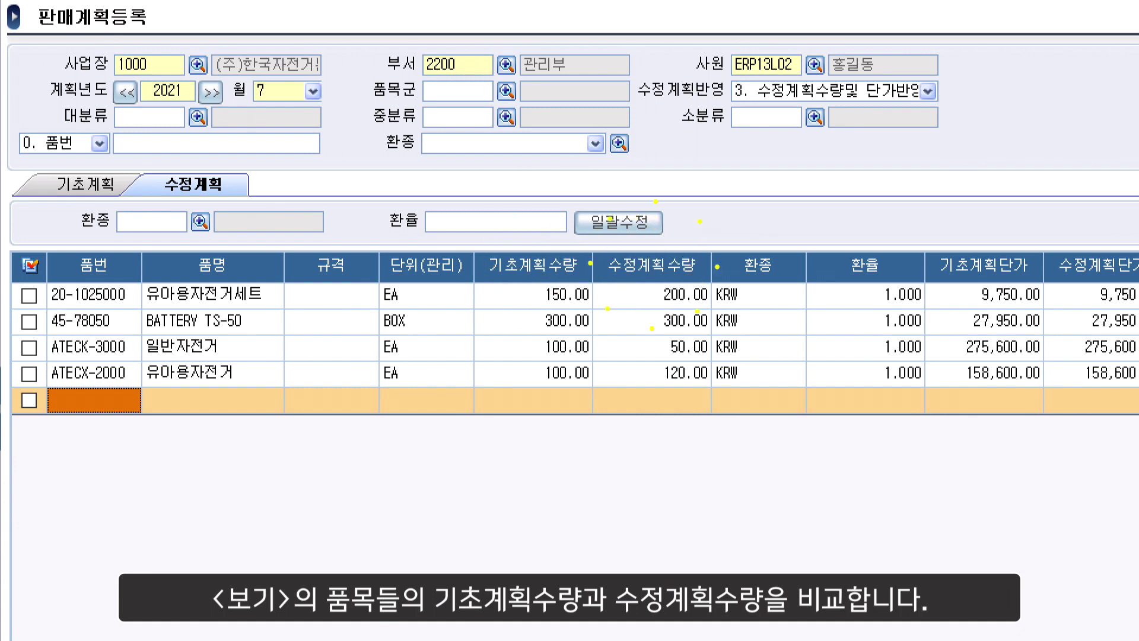
# Compare 기초계획수량 with 수정계획수량 for 유아용자전거세트, BATTERY TS-50, 일반자전거 and 유아용자전거.
pyautogui.click(694, 301)
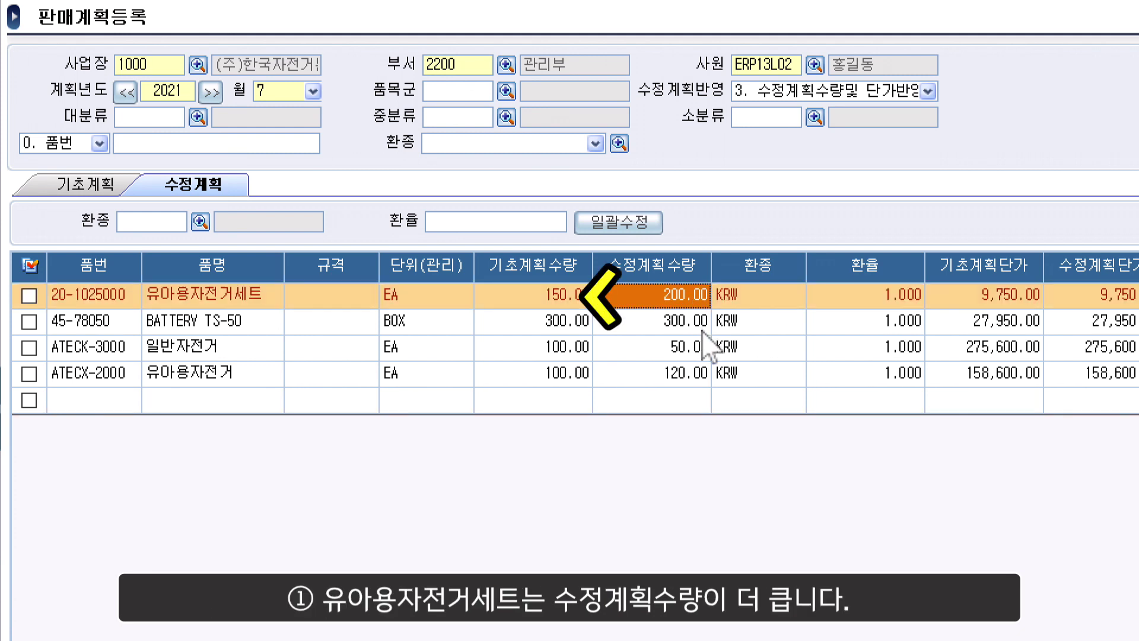
pyautogui.click(697, 325)
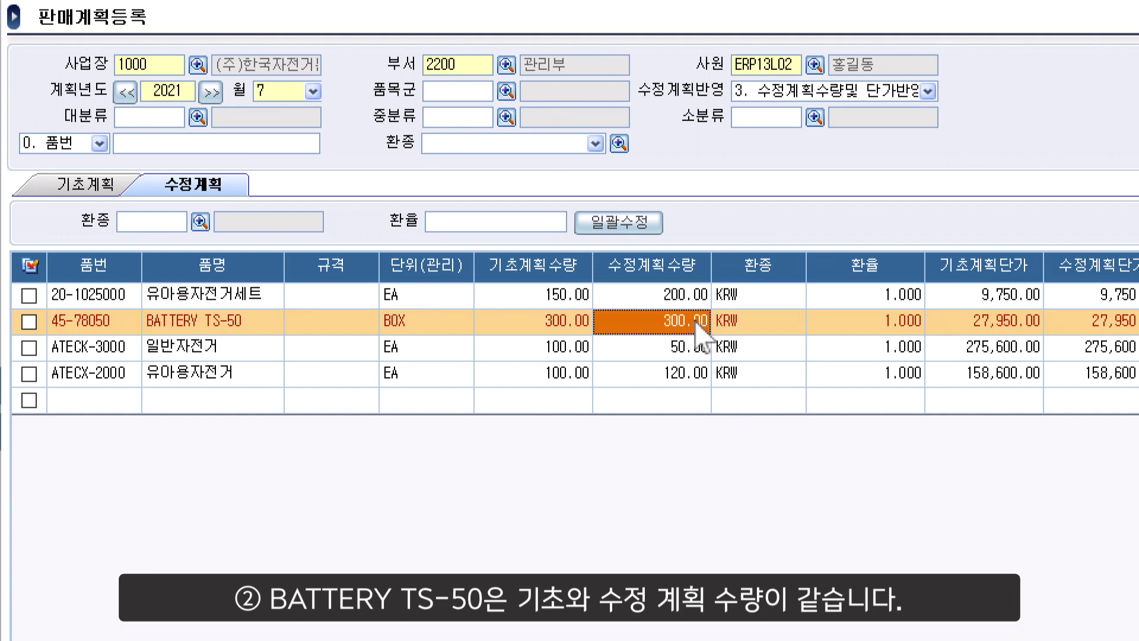
pyautogui.click(698, 354)
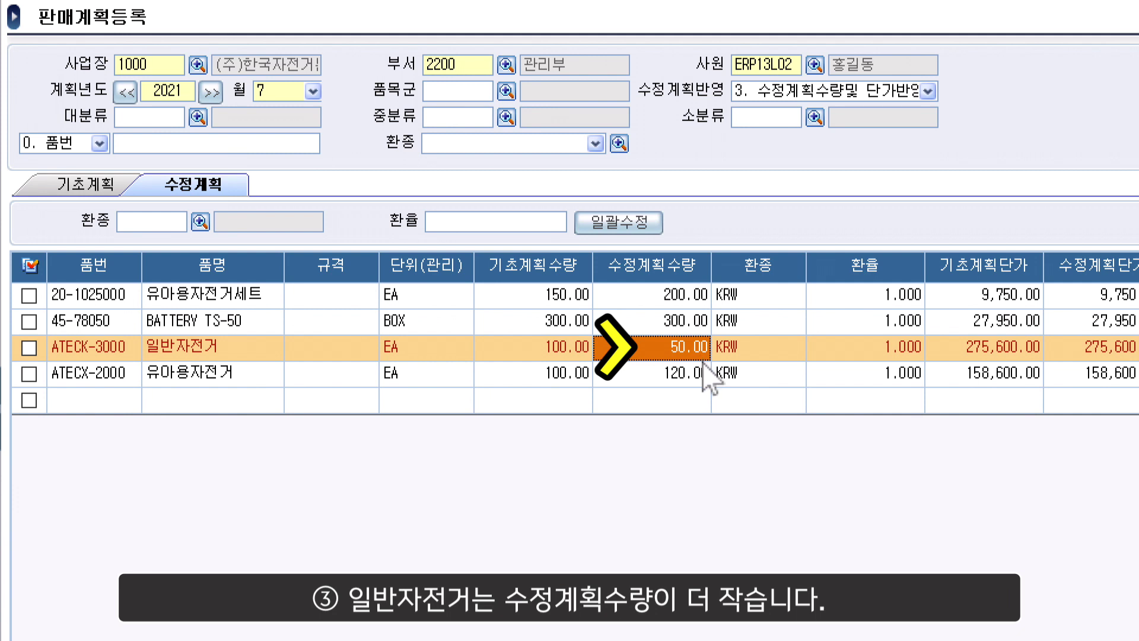
pyautogui.click(703, 381)
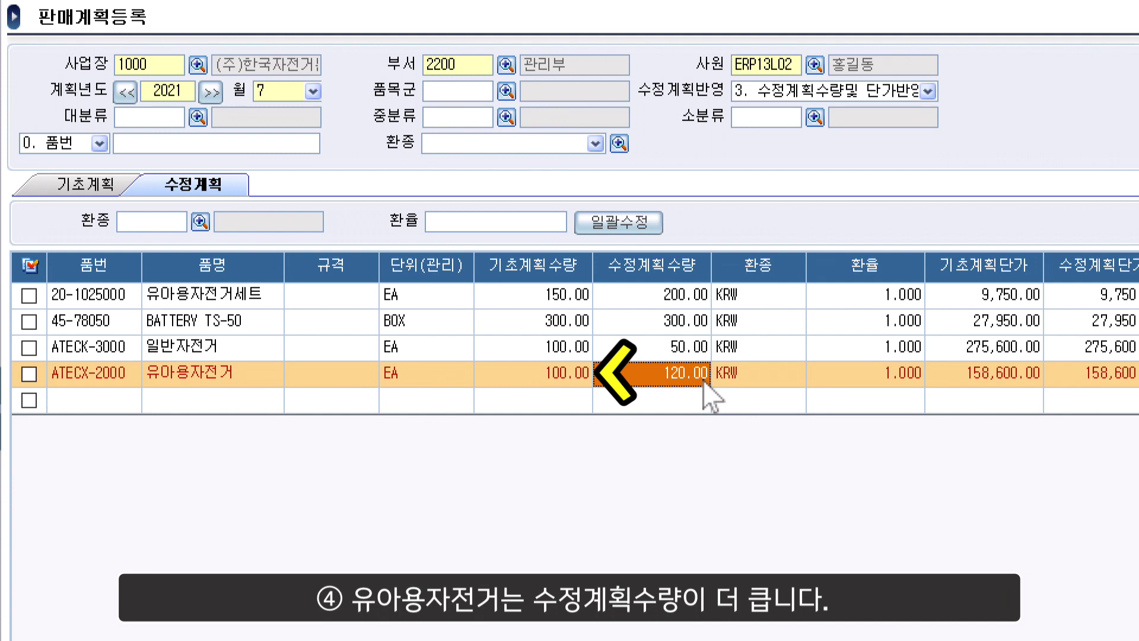
pyautogui.click(695, 350)
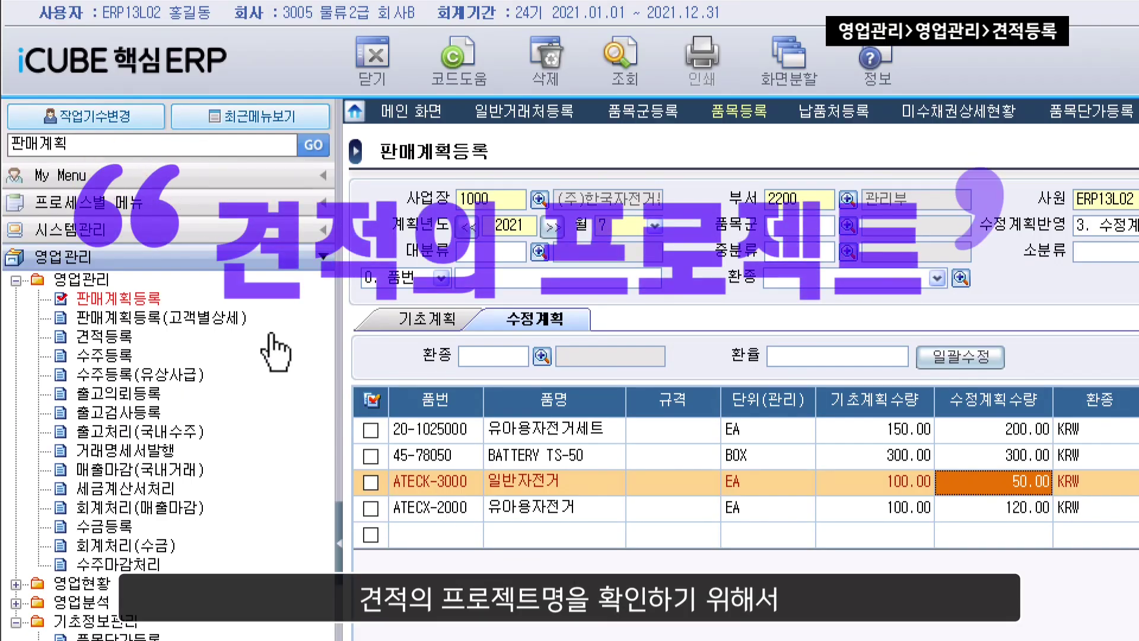
# Open the 영업관리 견적등록 form by searching the menus for 견적.
pyautogui.click(141, 341)
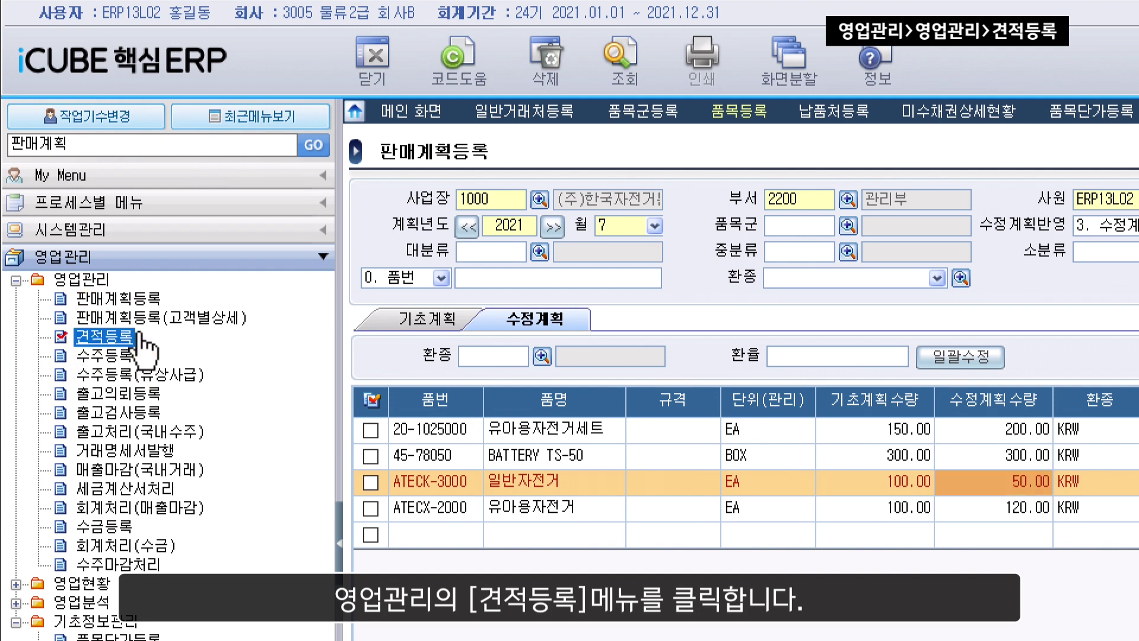
pyautogui.click(166, 149)
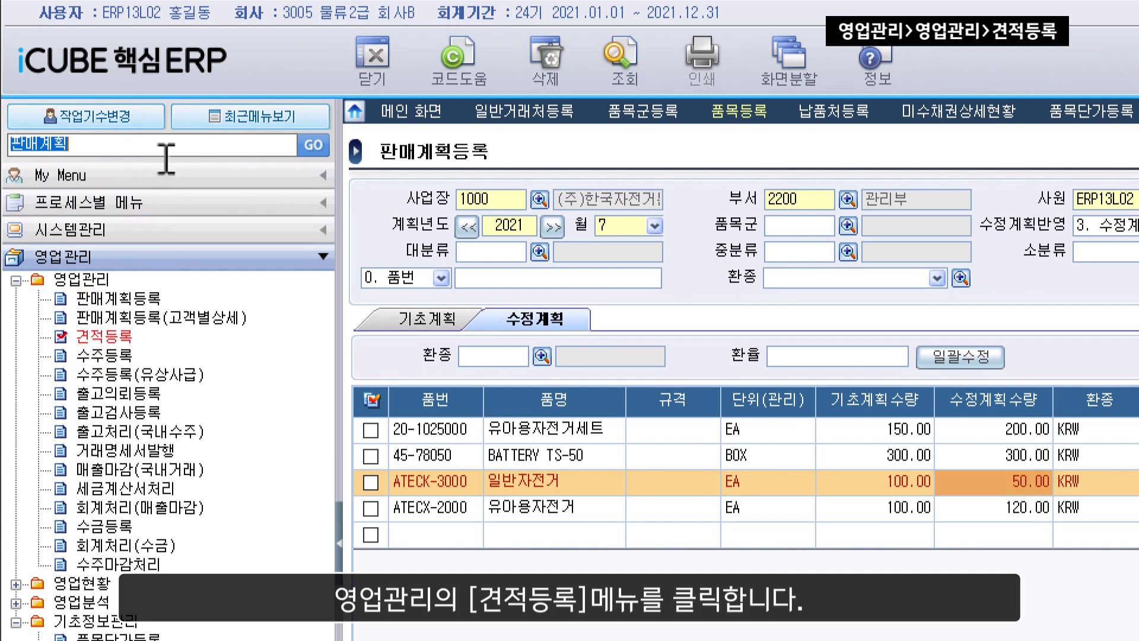
pyautogui.write('견적')
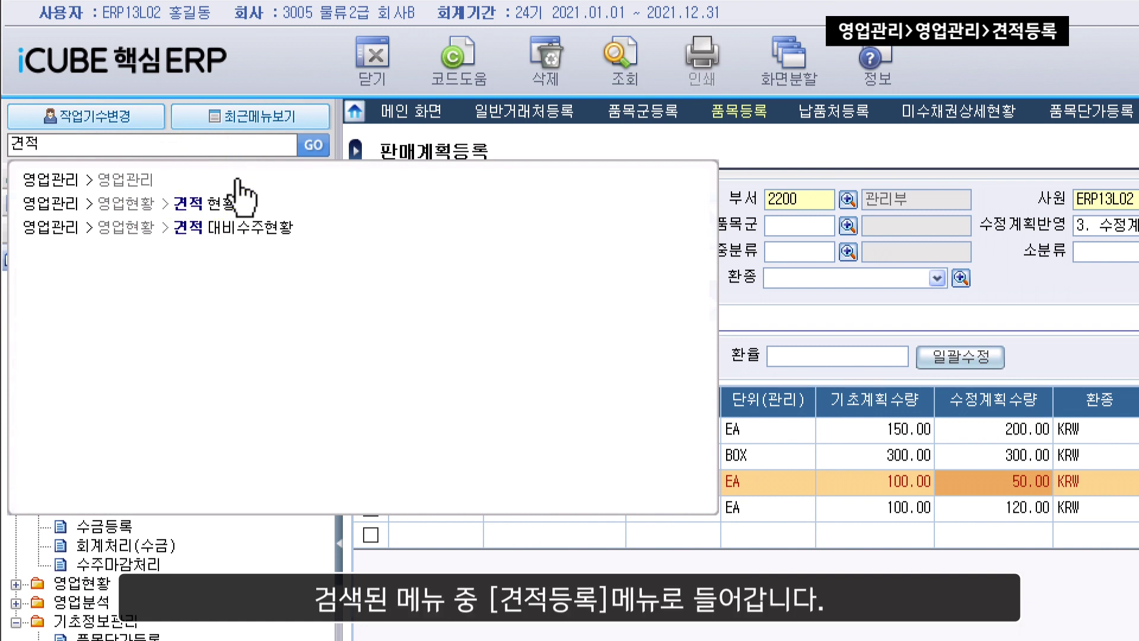
pyautogui.click(239, 183)
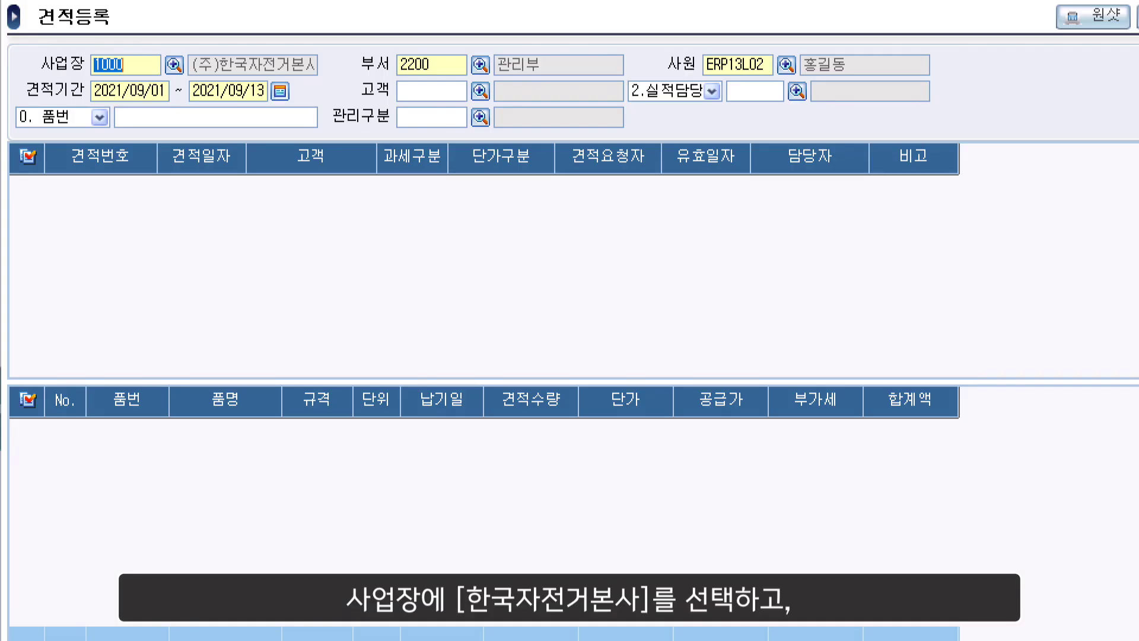
# Query the quotations of 사업장 1000 for the 견적기간 2021/07/01 to 2021/07/05.
pyautogui.click(158, 70)
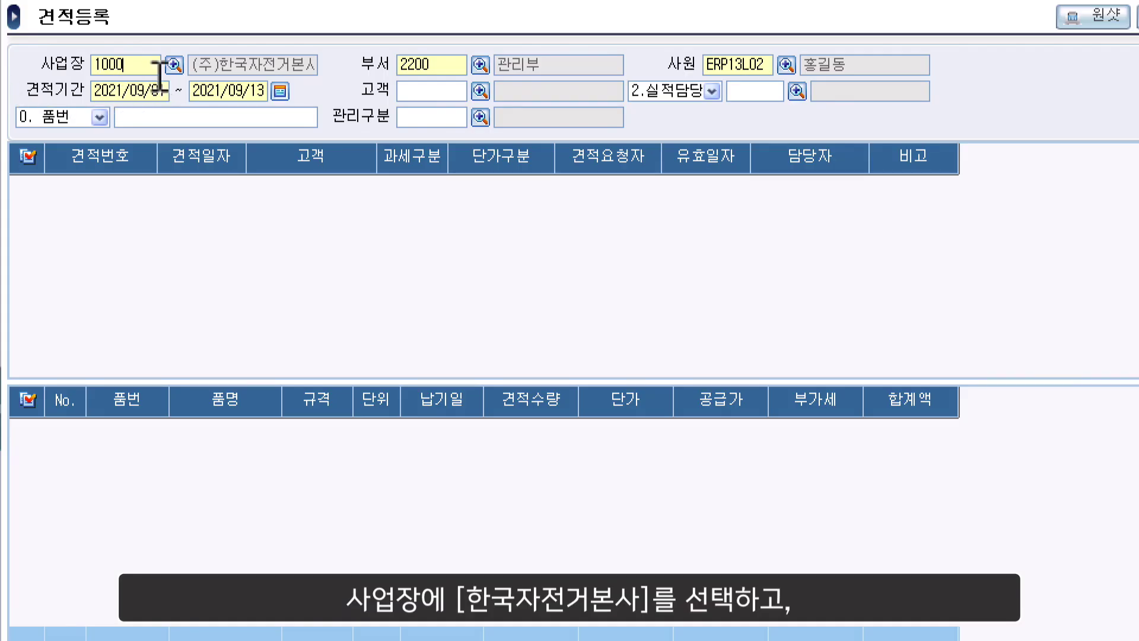
pyautogui.click(287, 93)
pyautogui.click(535, 289)
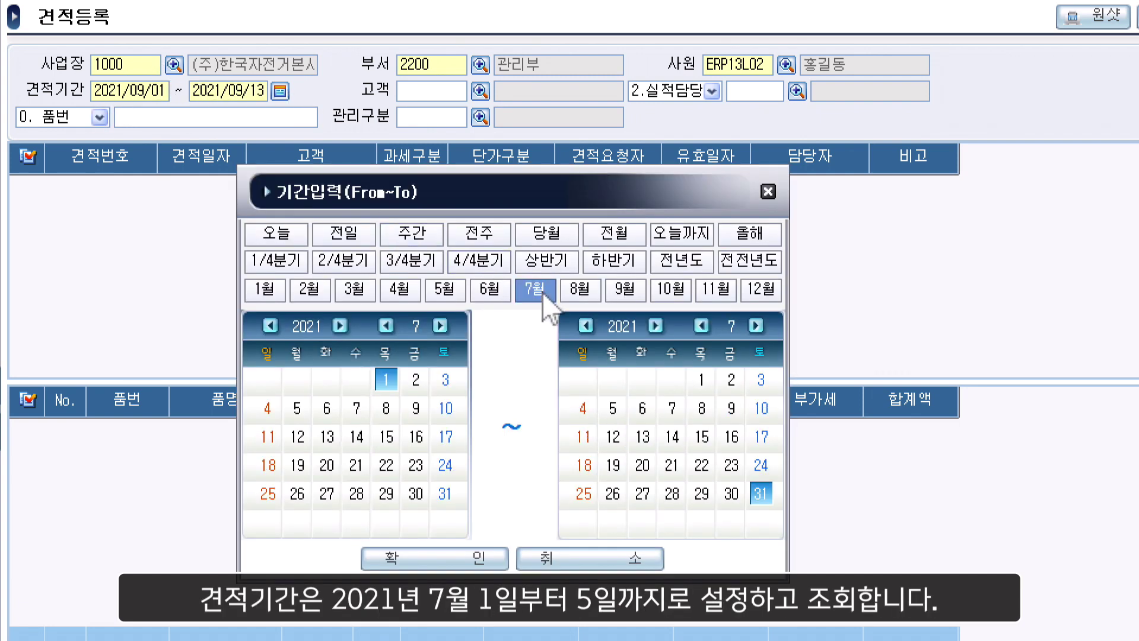
pyautogui.click(613, 409)
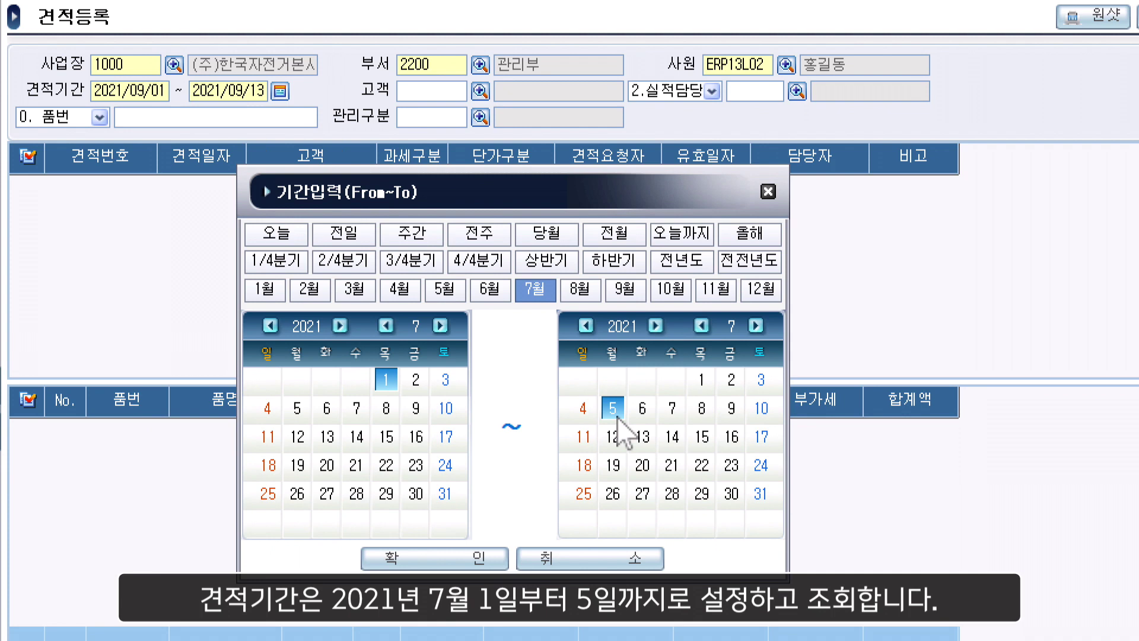
pyautogui.click(500, 562)
pyautogui.press('Return')
pyautogui.press('Return')
pyautogui.press('Return')
pyautogui.press('Return')
pyautogui.press('Return')
pyautogui.press('Return')
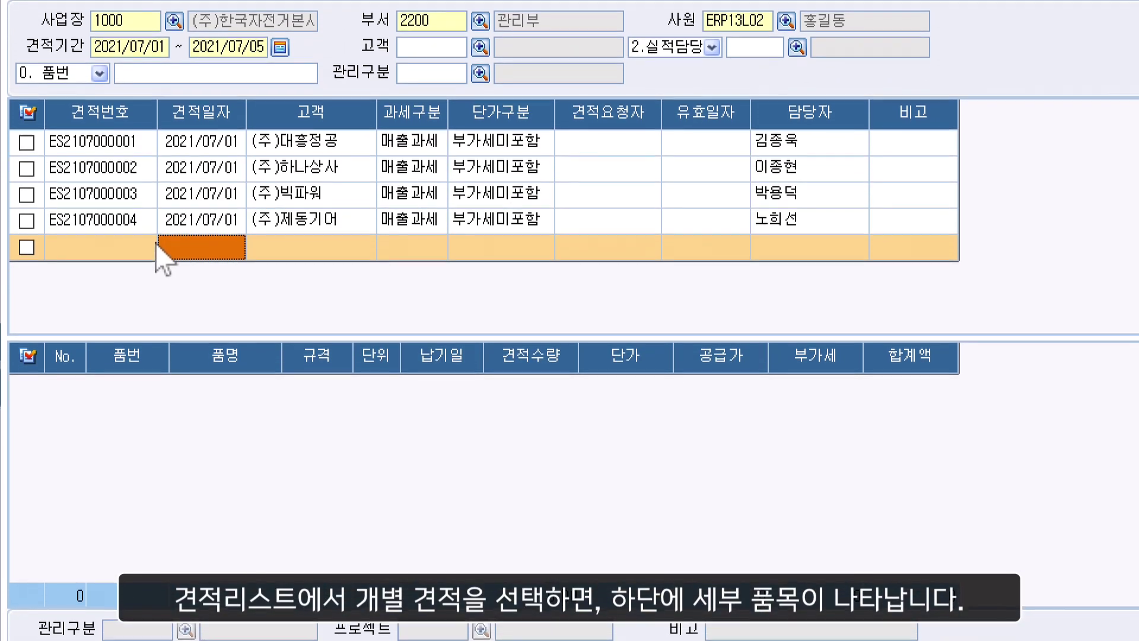
# Check the 프로젝트 on the item line of each quotation for (주)대흥정공, (주)하나상사, (주)빅파워 and (주)제동기어.
pyautogui.click(356, 102)
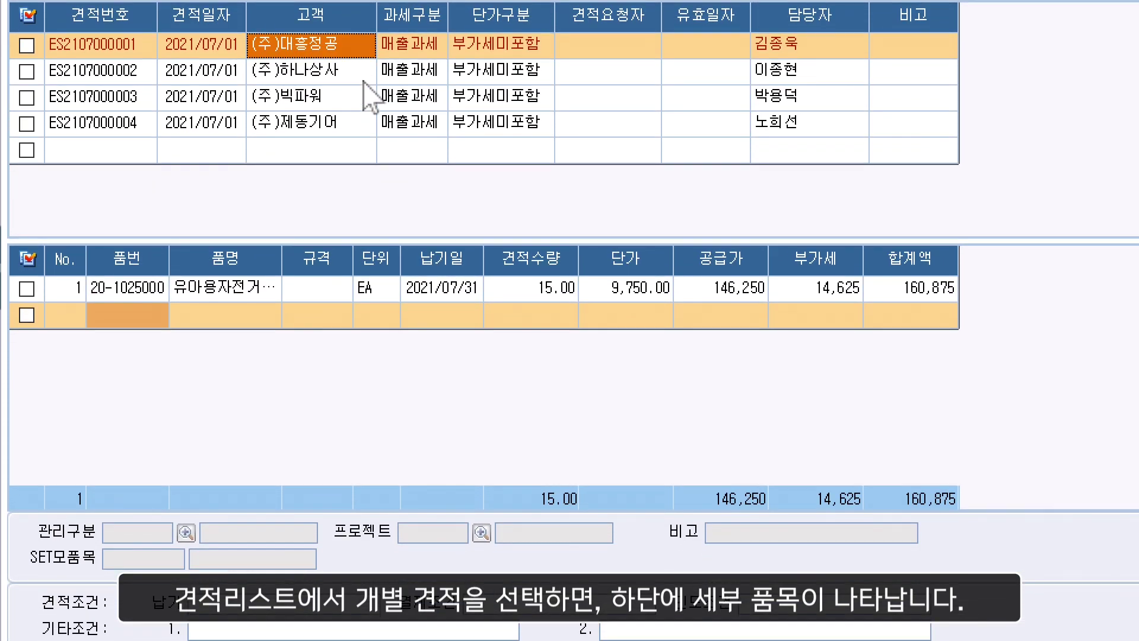
pyautogui.click(313, 290)
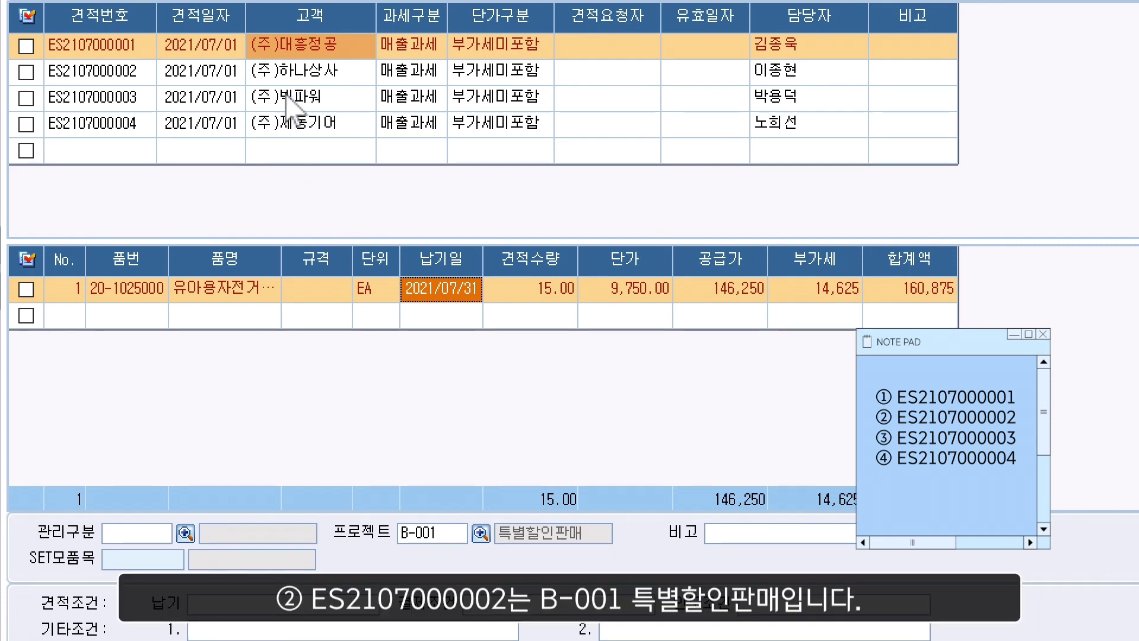
pyautogui.click(301, 71)
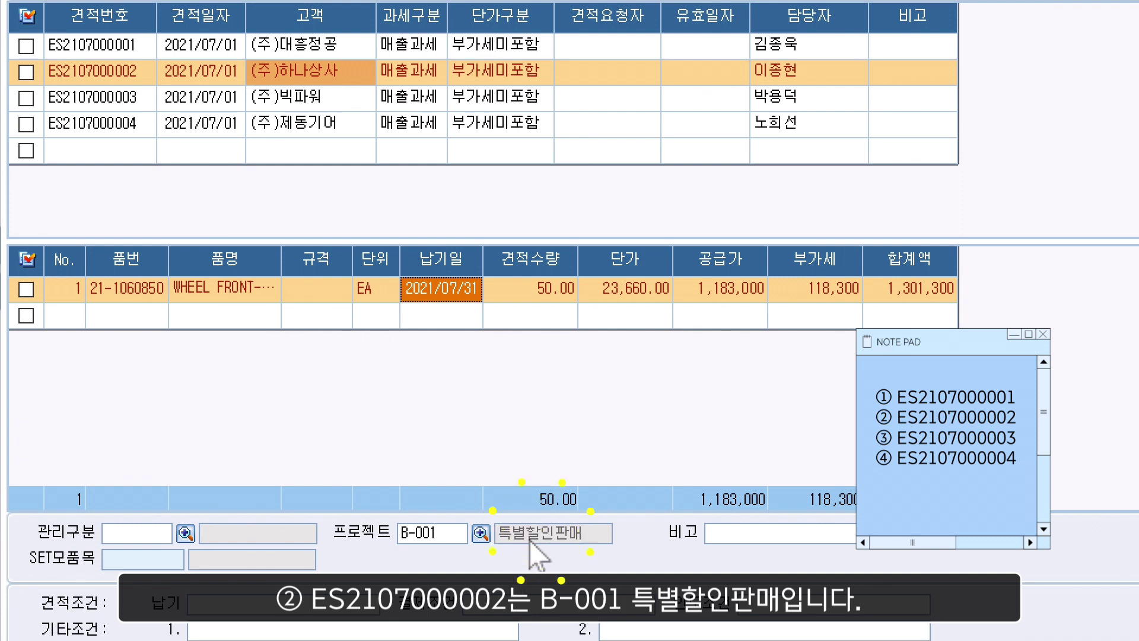
pyautogui.click(331, 100)
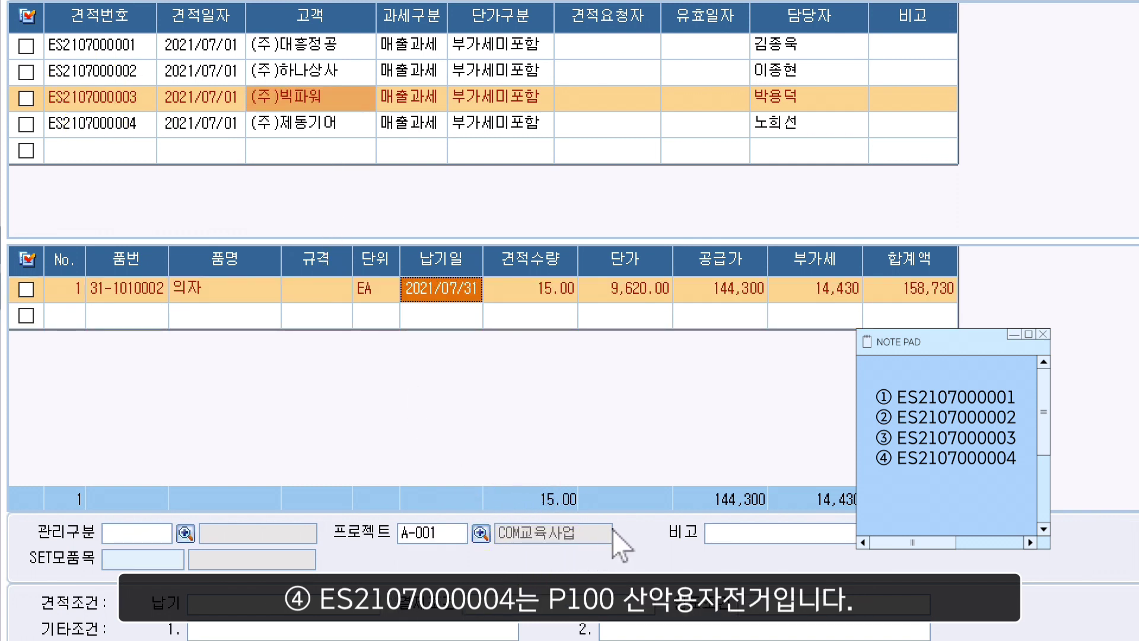
pyautogui.click(360, 132)
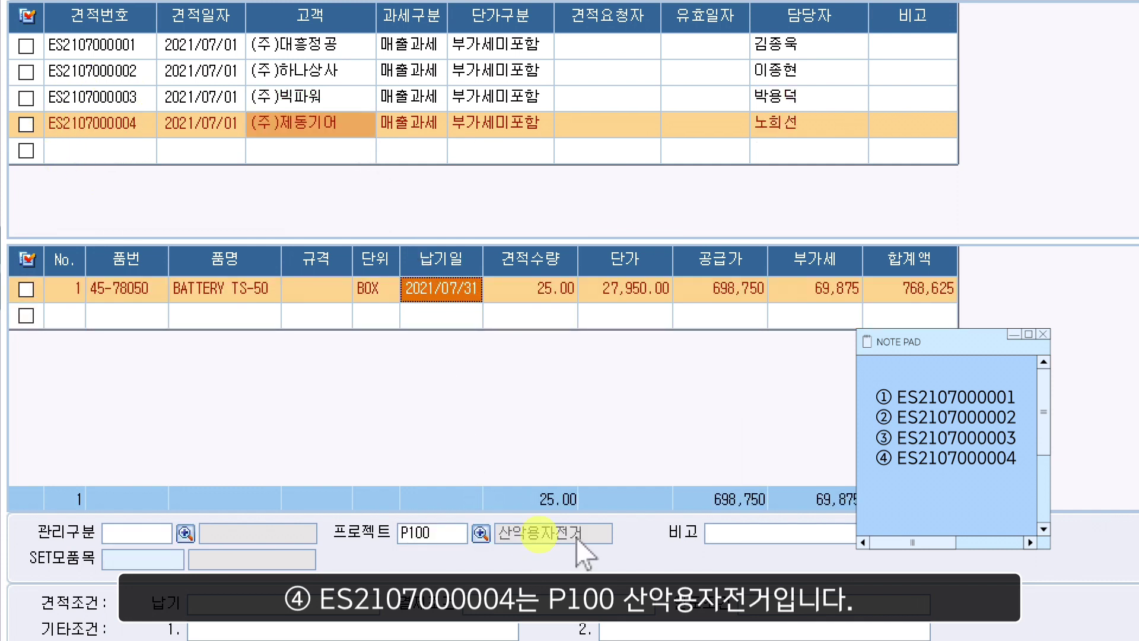
pyautogui.click(343, 97)
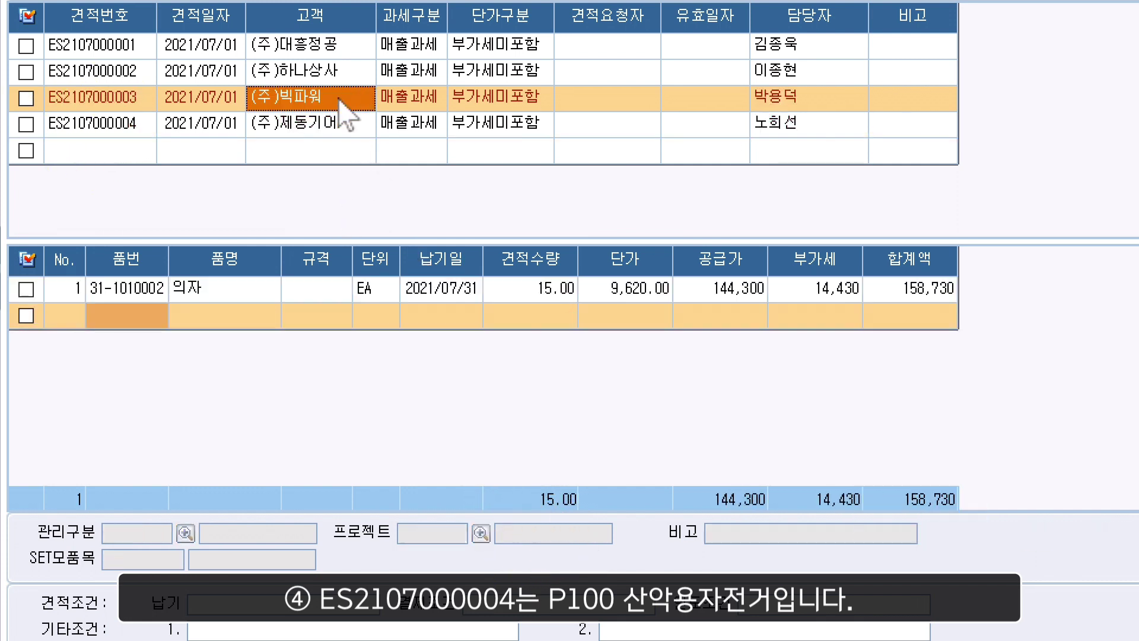
pyautogui.click(433, 286)
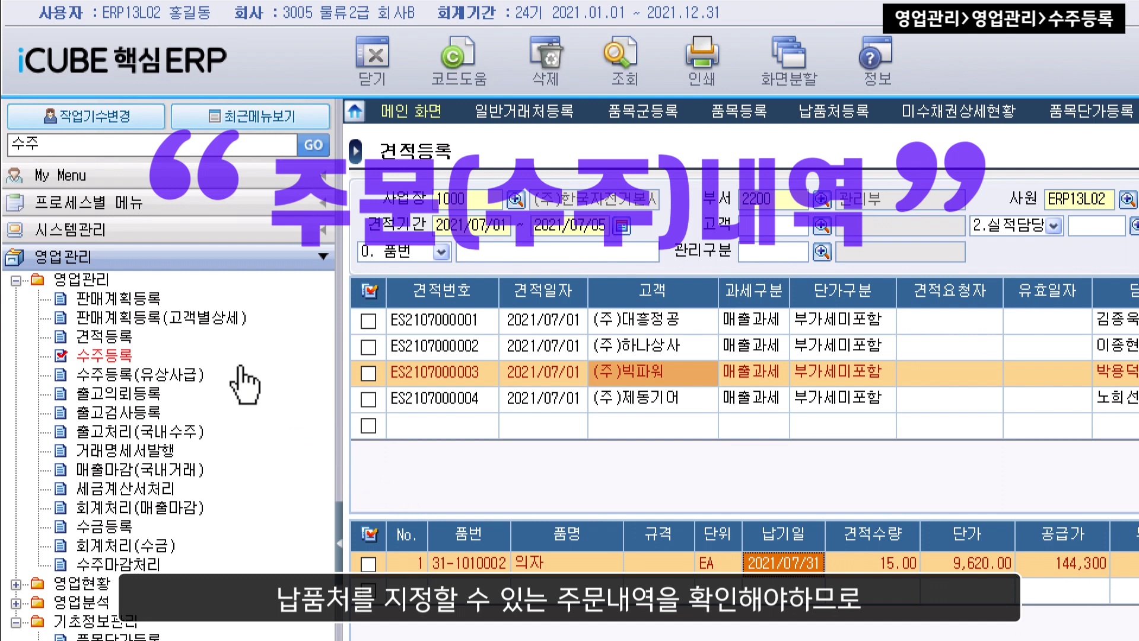
# Open the 영업관리 수주등록 form by searching the menus for 수주.
pyautogui.click(133, 359)
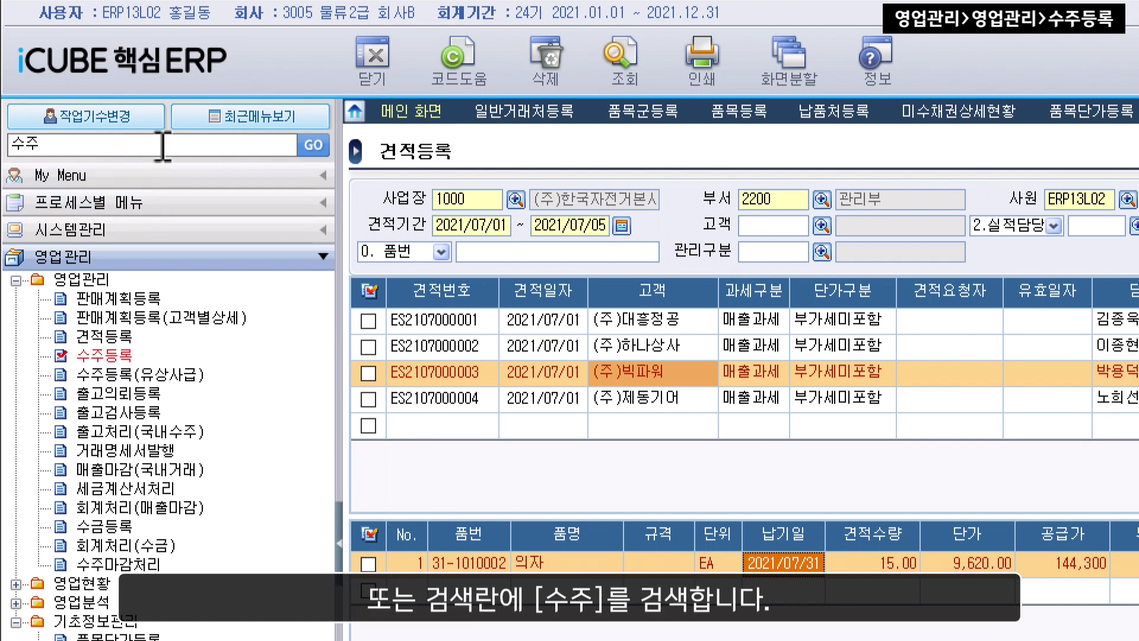
pyautogui.click(318, 146)
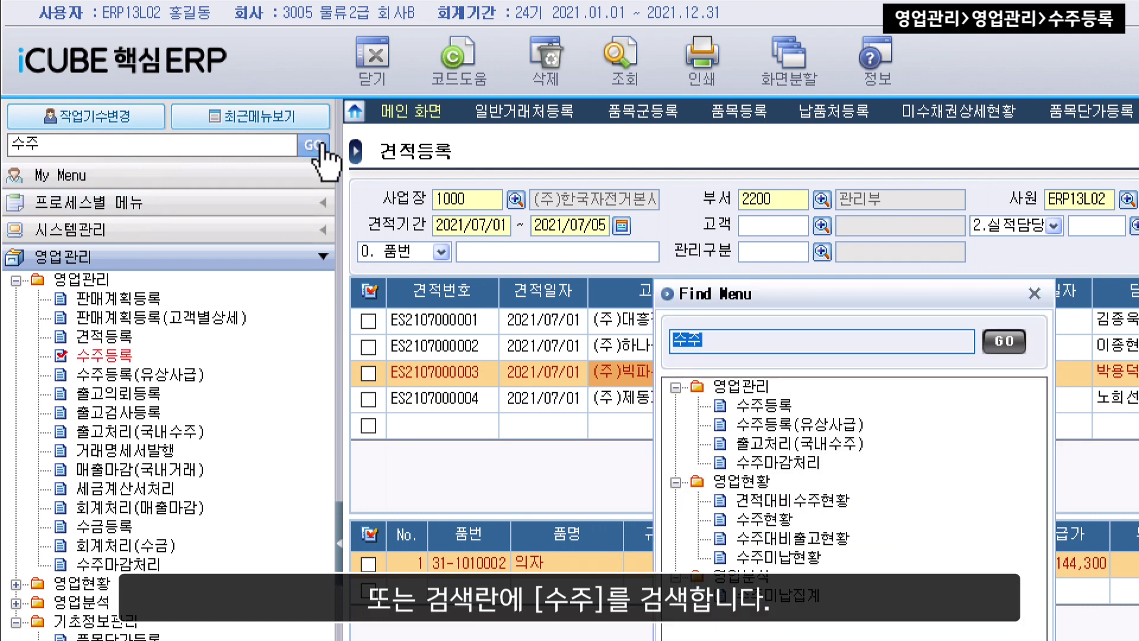
pyautogui.click(756, 406)
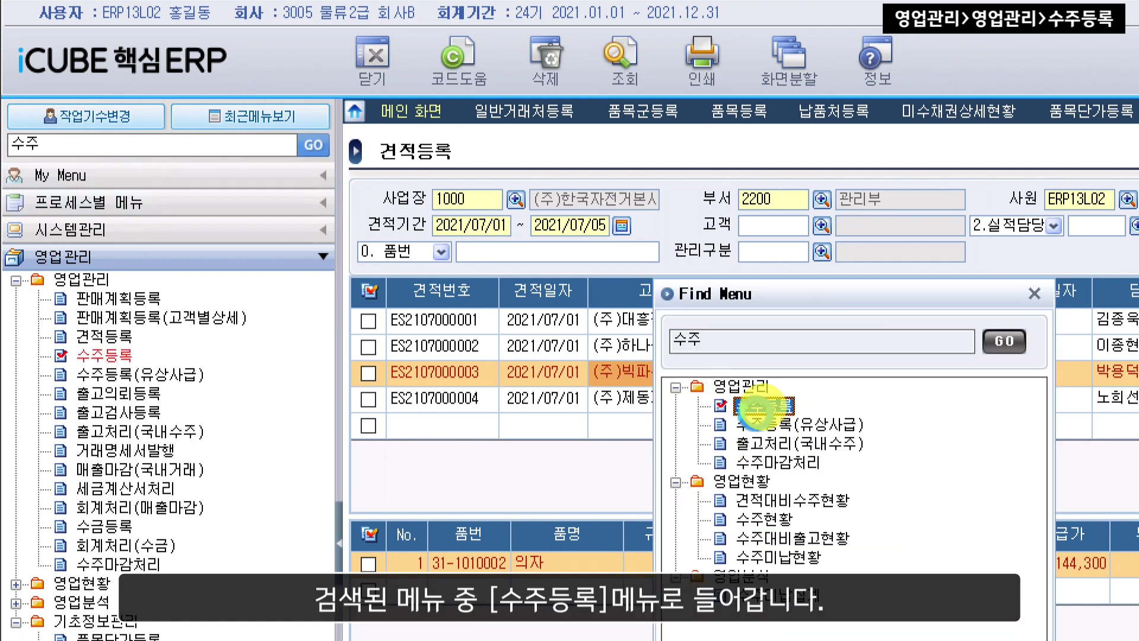
pyautogui.doubleClick(756, 407)
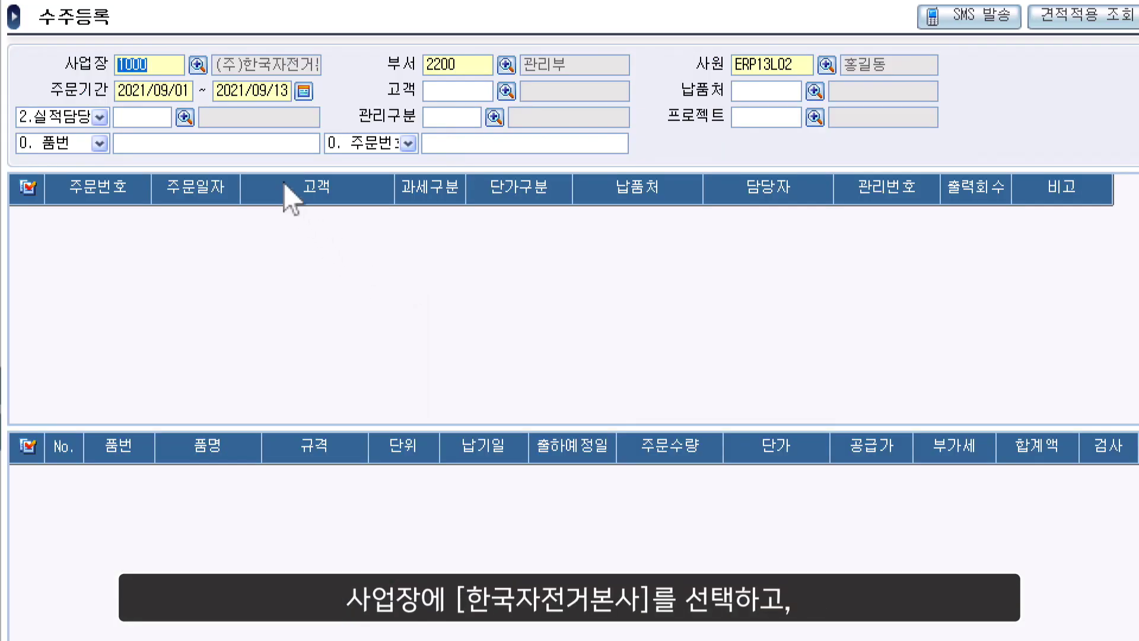
# Query the sales orders of 사업장 1000 for the 주문기간 2021/07/01 to 2021/07/05.
pyautogui.click(303, 92)
pyautogui.click(532, 289)
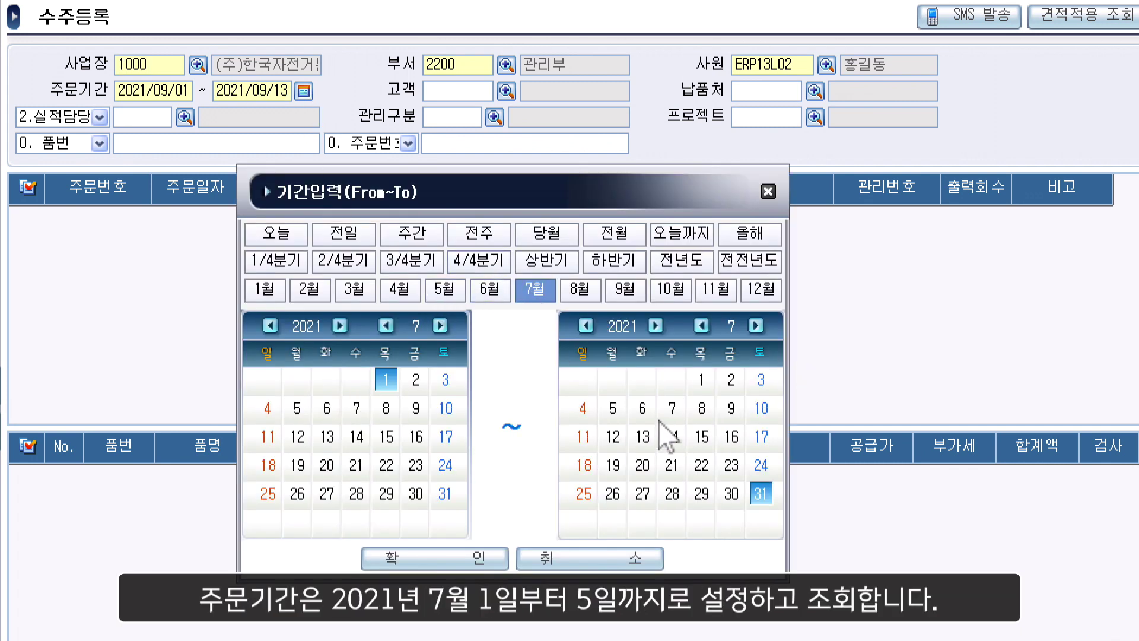
pyautogui.click(613, 409)
pyautogui.click(498, 555)
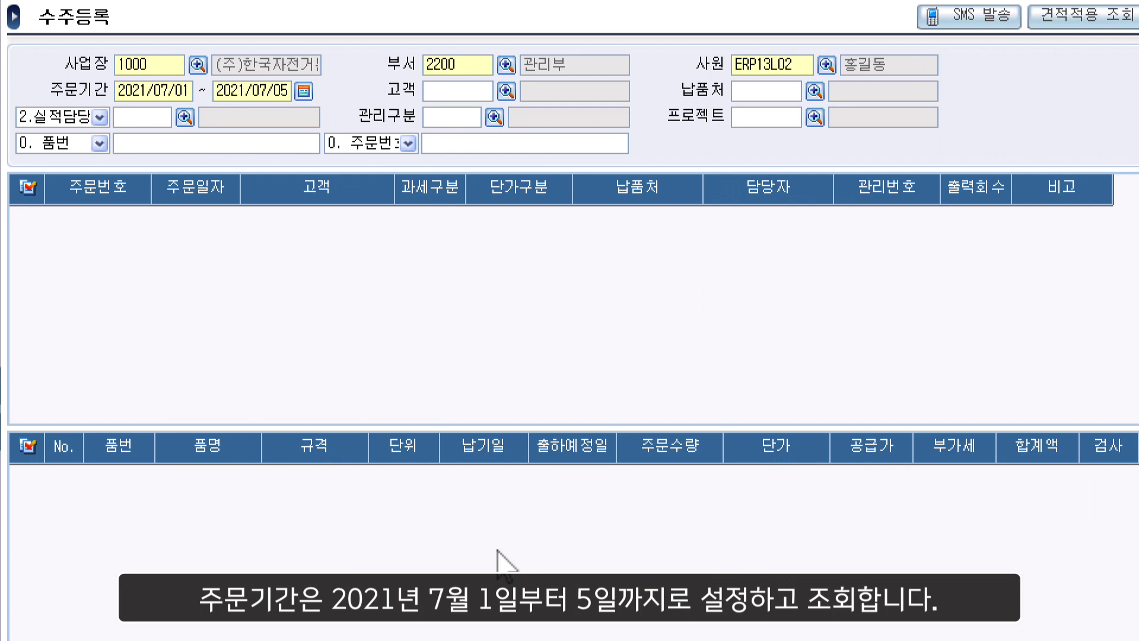
pyautogui.click(296, 1)
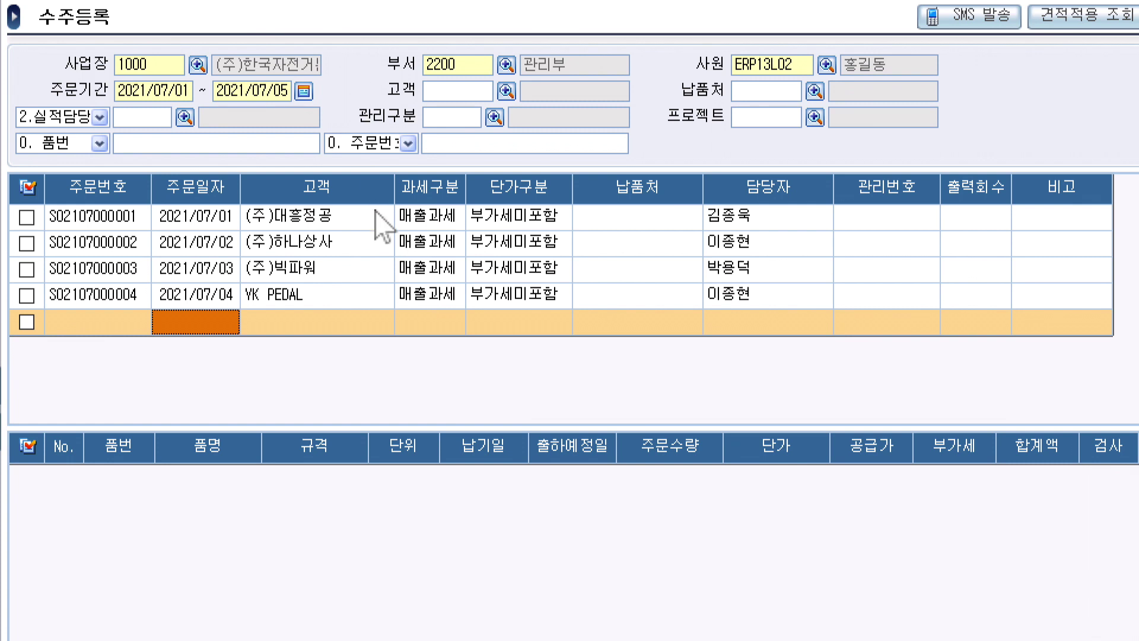
# Look up the 납품처 codes for the (주)대흥정공 order and review the 납품처등록 entries of (주)세림와이어, (주)형광램프, (주)제일물산 and YK PEDAL.
pyautogui.click(623, 222)
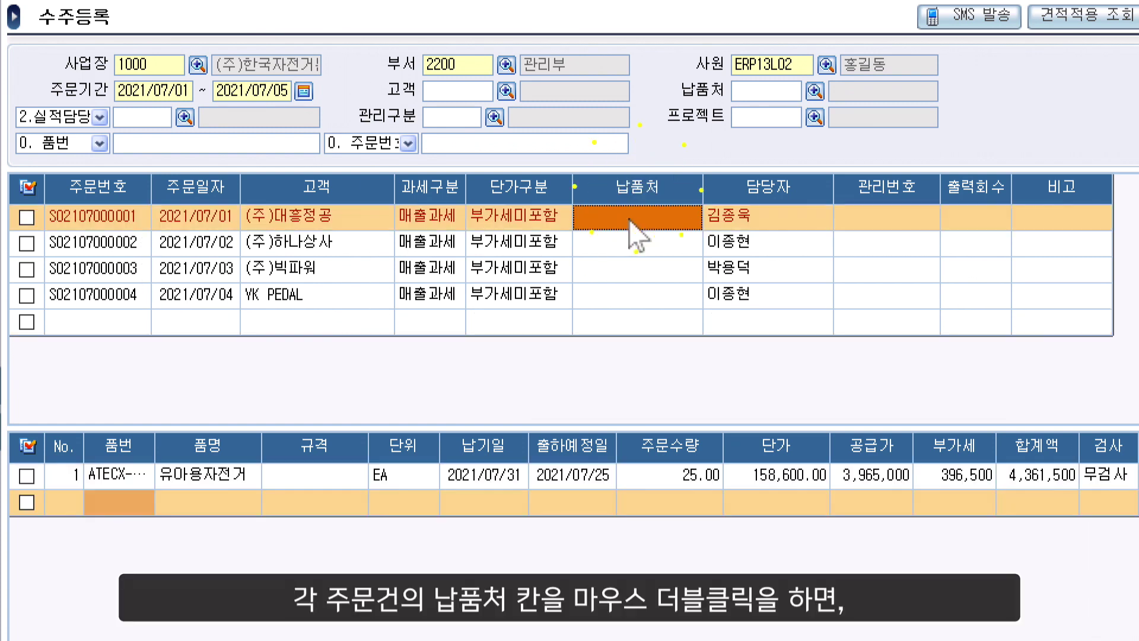
pyautogui.doubleClick(677, 220)
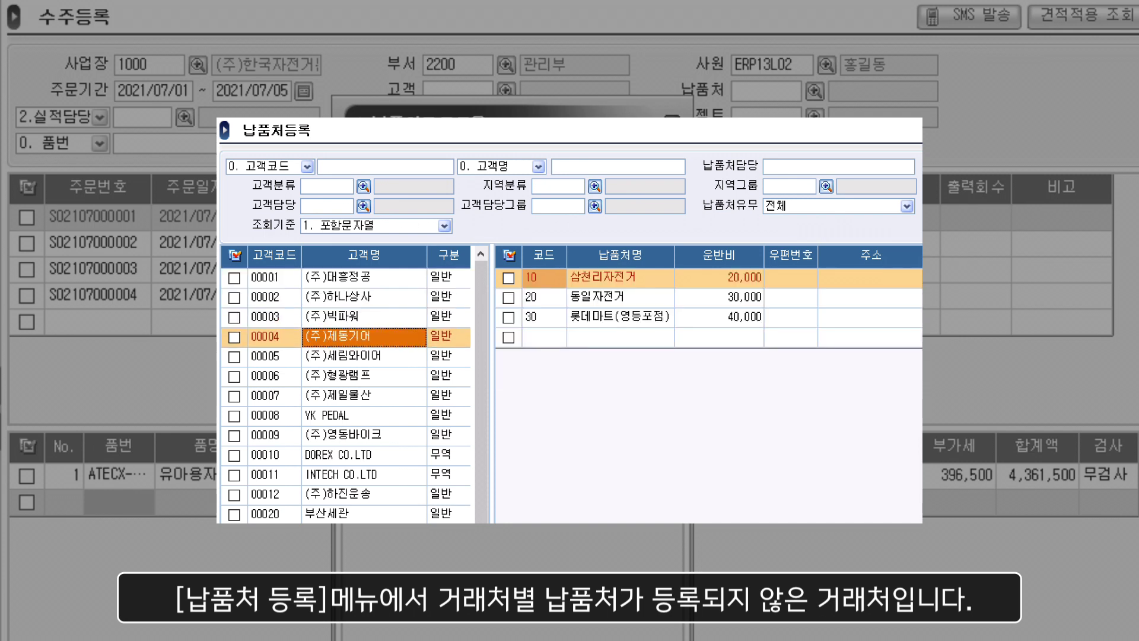
pyautogui.click(364, 356)
pyautogui.click(364, 376)
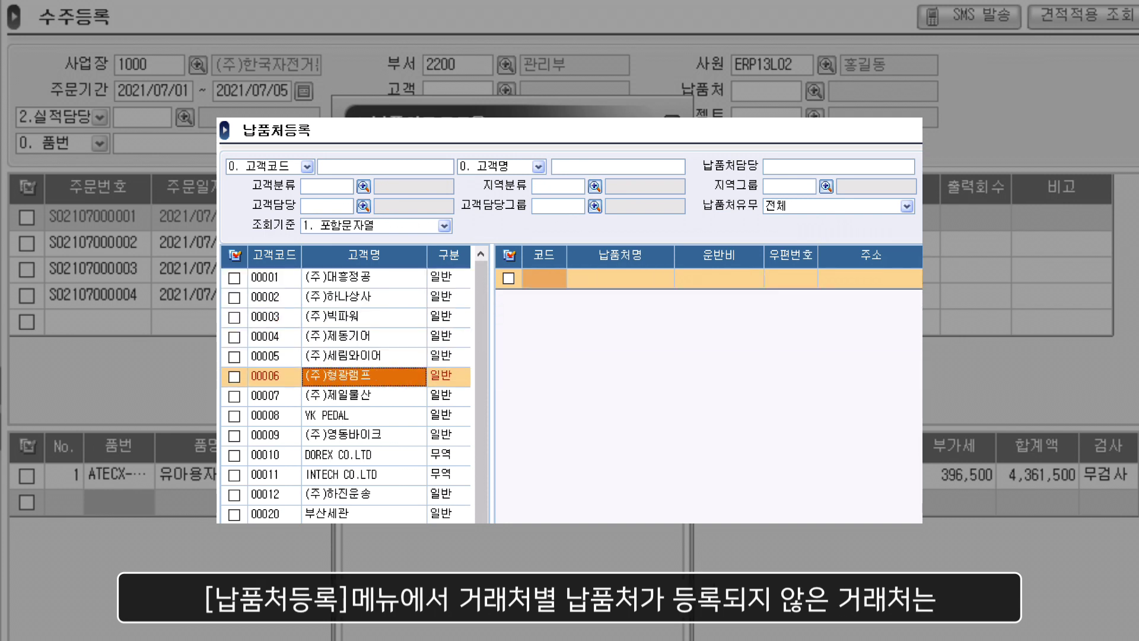
pyautogui.click(364, 395)
pyautogui.click(363, 415)
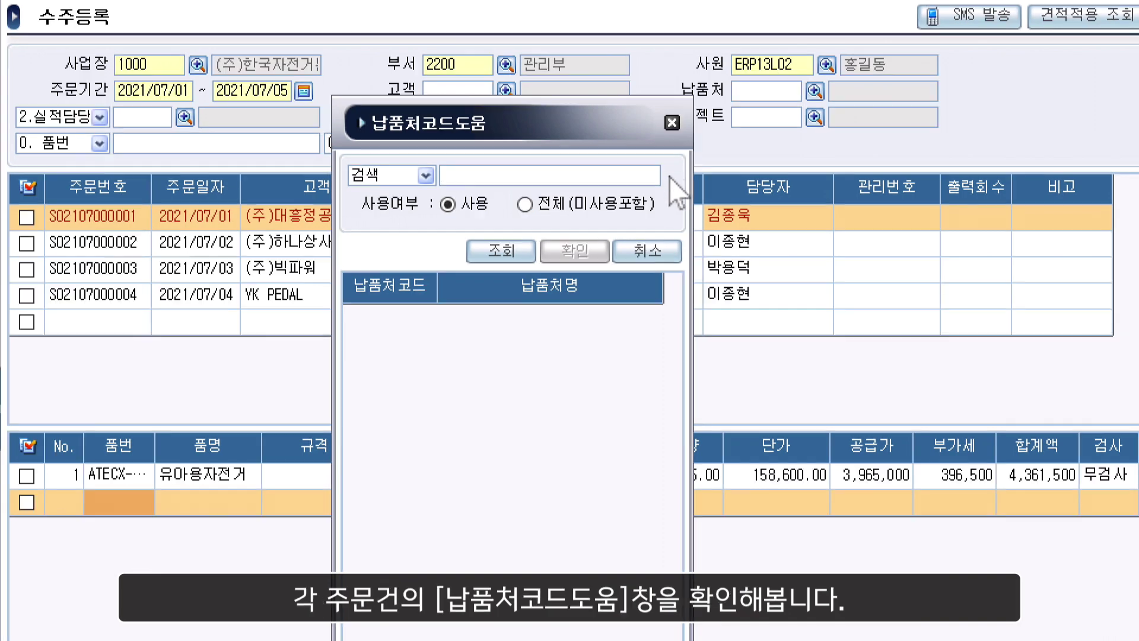
pyautogui.click(671, 123)
# Check the selectable 납품처 codes for the orders of (주)하나상사, (주)빅파워 and YK PEDAL, returning to (주)하나상사 at the end.
pyautogui.click(678, 242)
pyautogui.doubleClick(678, 243)
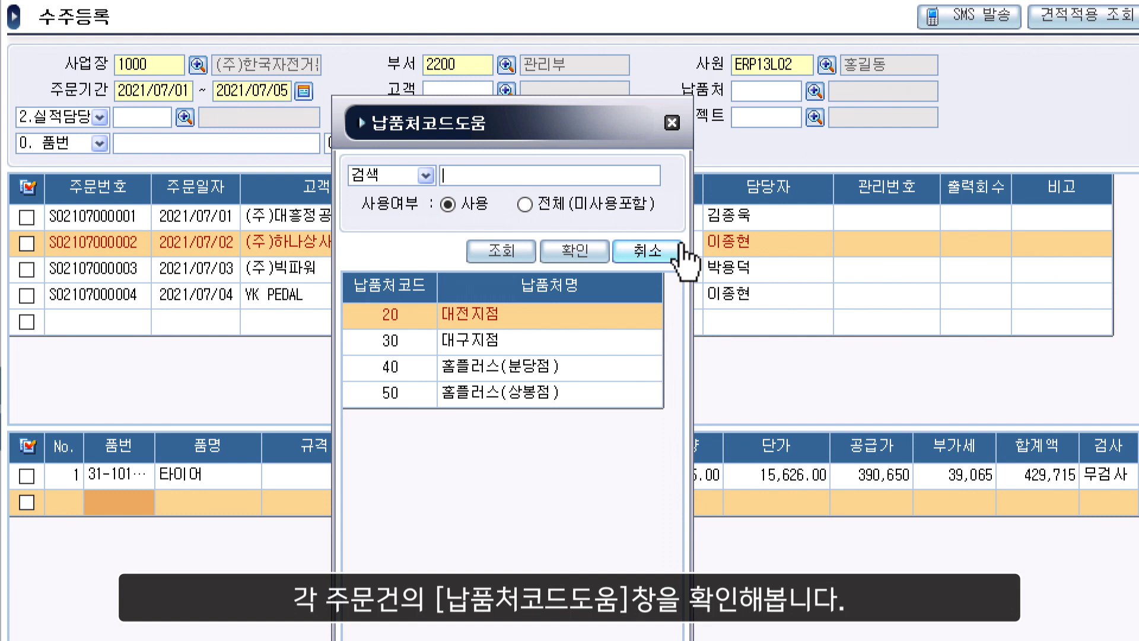
pyautogui.click(673, 125)
pyautogui.click(673, 274)
pyautogui.doubleClick(673, 270)
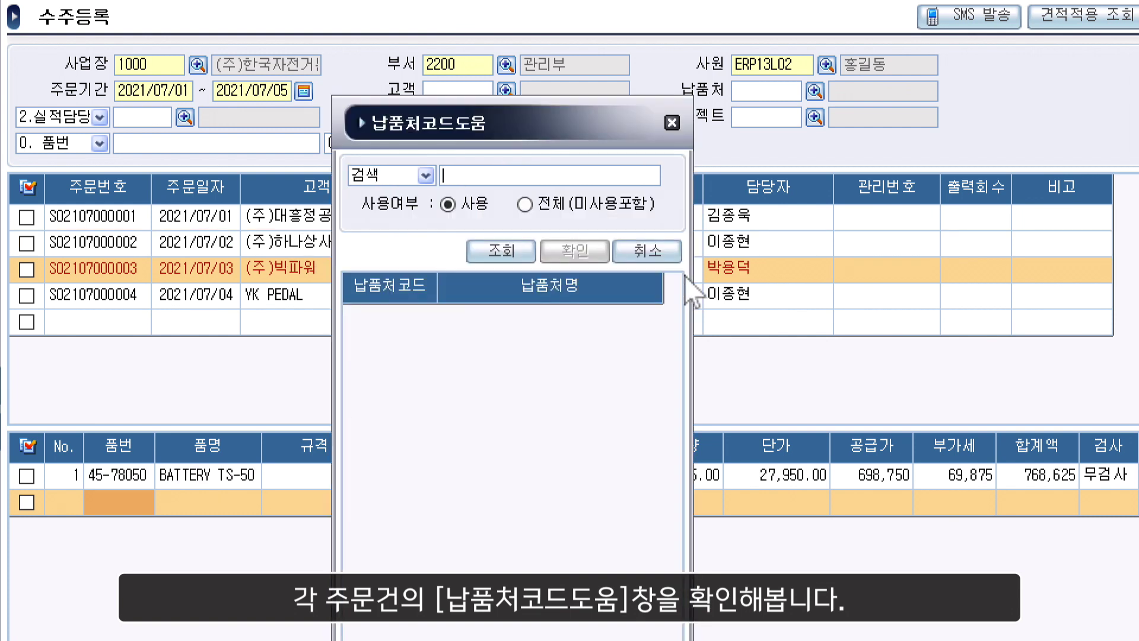
pyautogui.click(673, 122)
pyautogui.click(682, 297)
pyautogui.doubleClick(682, 298)
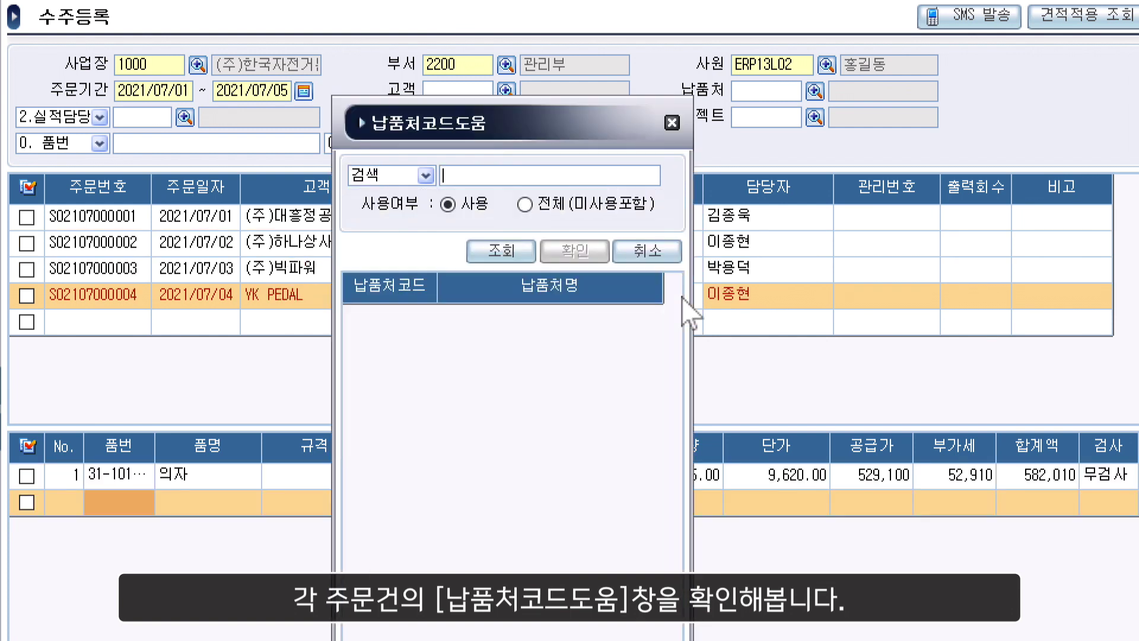
pyautogui.click(671, 121)
pyautogui.doubleClick(657, 247)
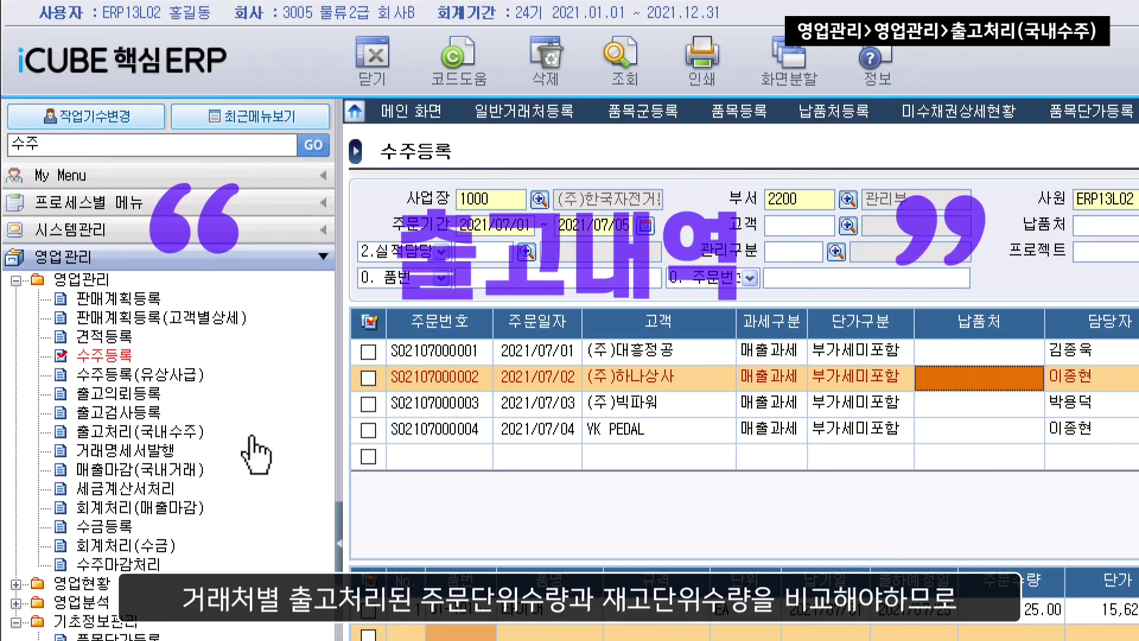
# Open the 영업관리 출고처리(국내수주) form by searching the menus for 출고.
pyautogui.click(153, 436)
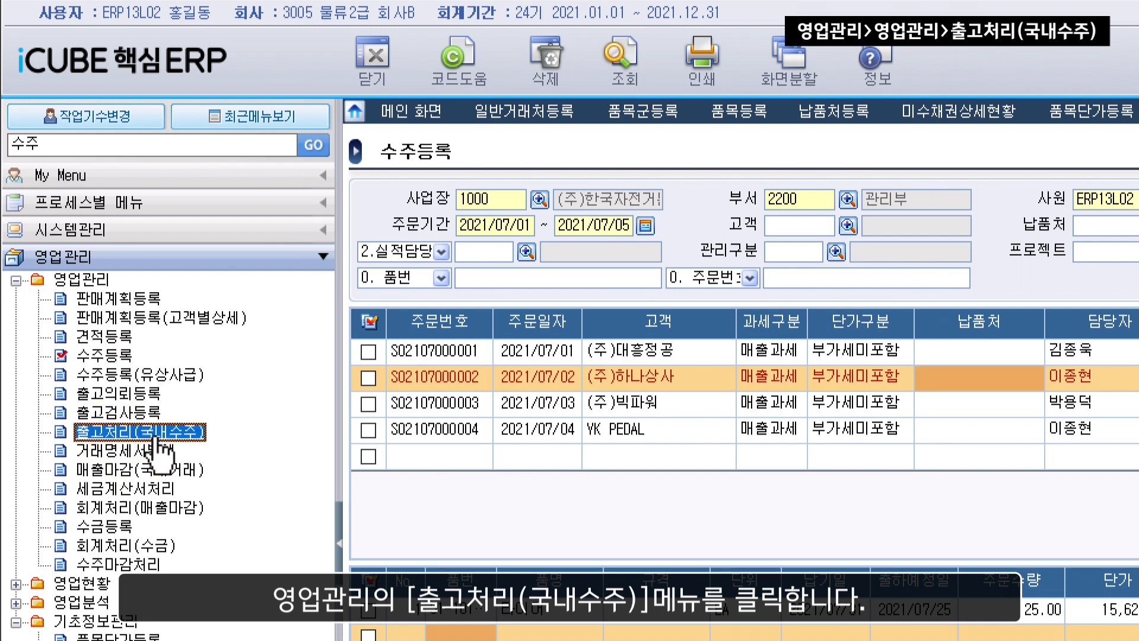
pyautogui.doubleClick(177, 145)
pyautogui.write('춝')
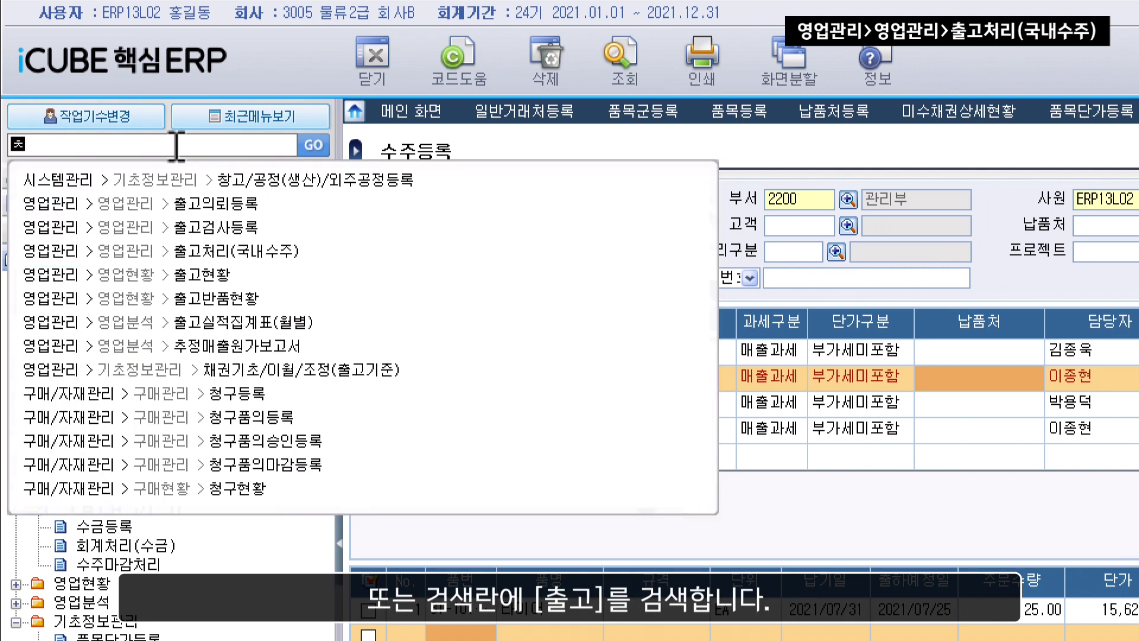
pyautogui.write('고')
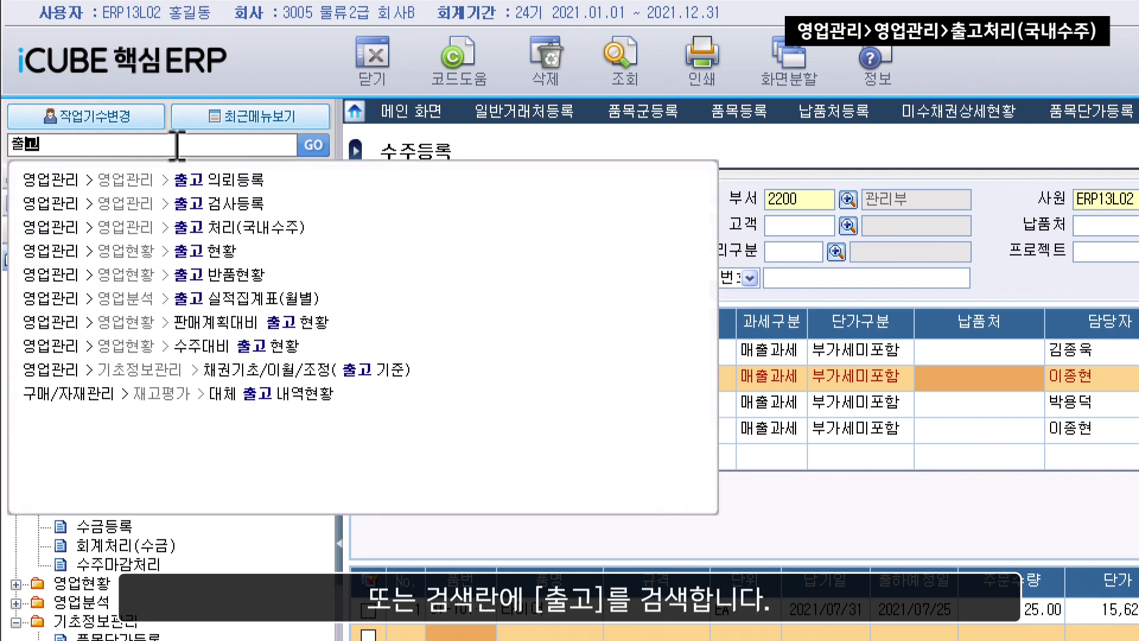
pyautogui.click(257, 231)
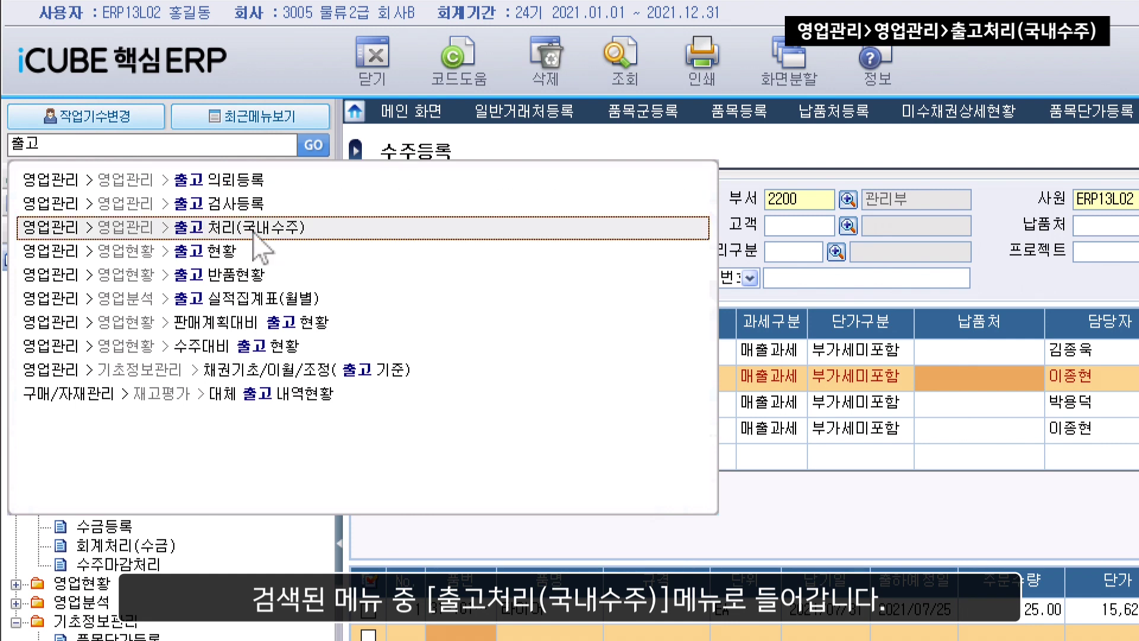
pyautogui.click(257, 232)
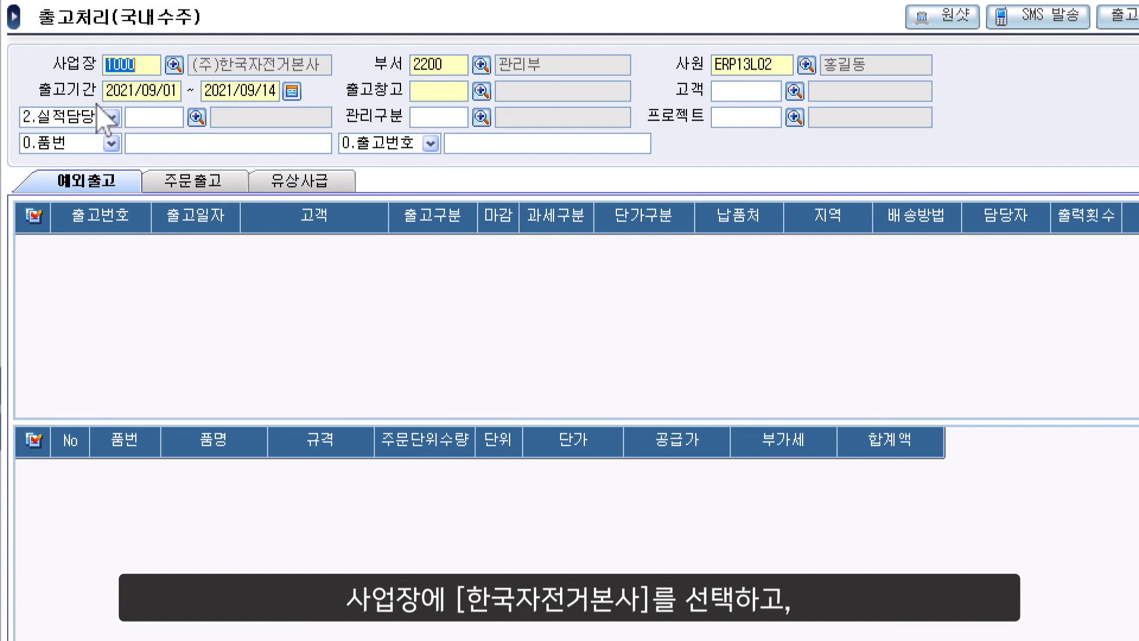
# Query the shipments of 사업장 1000 for the 출고기간 2021/07/01 to 2021/07/10 and the 출고창고 P100 제품창고.
pyautogui.click(292, 91)
pyautogui.click(525, 289)
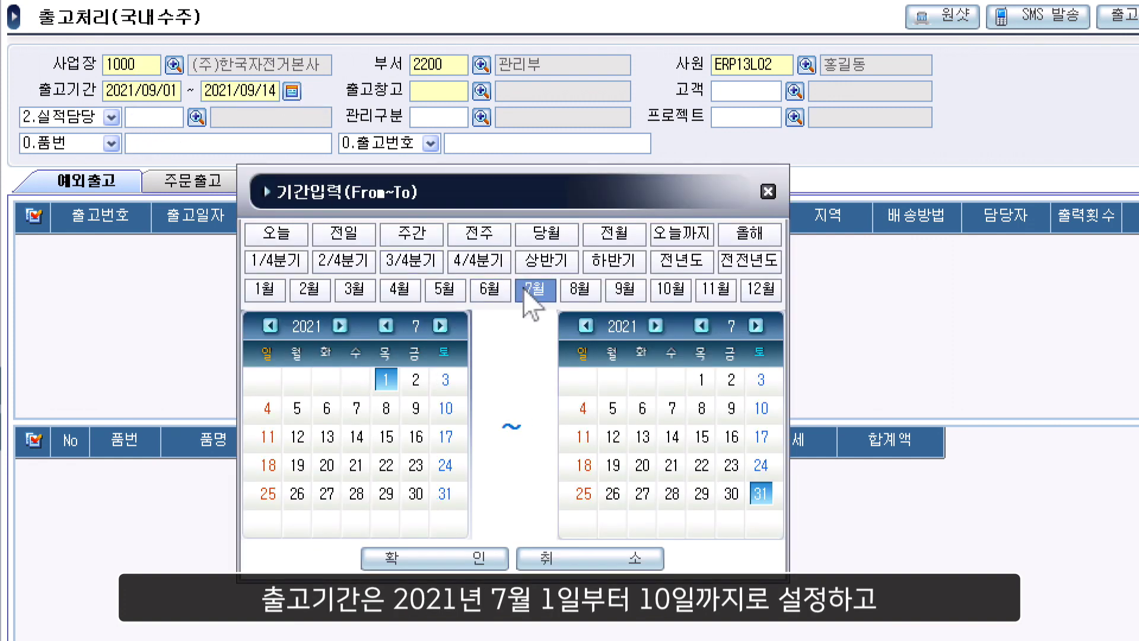
pyautogui.click(761, 408)
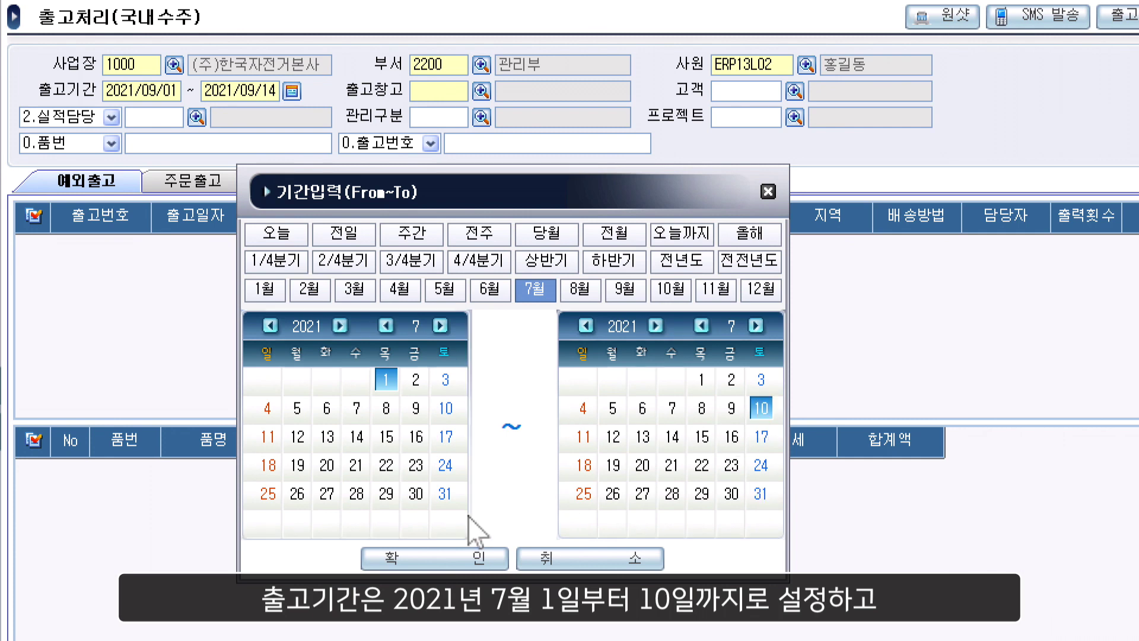
pyautogui.click(452, 561)
pyautogui.write('M100')
pyautogui.press('Return')
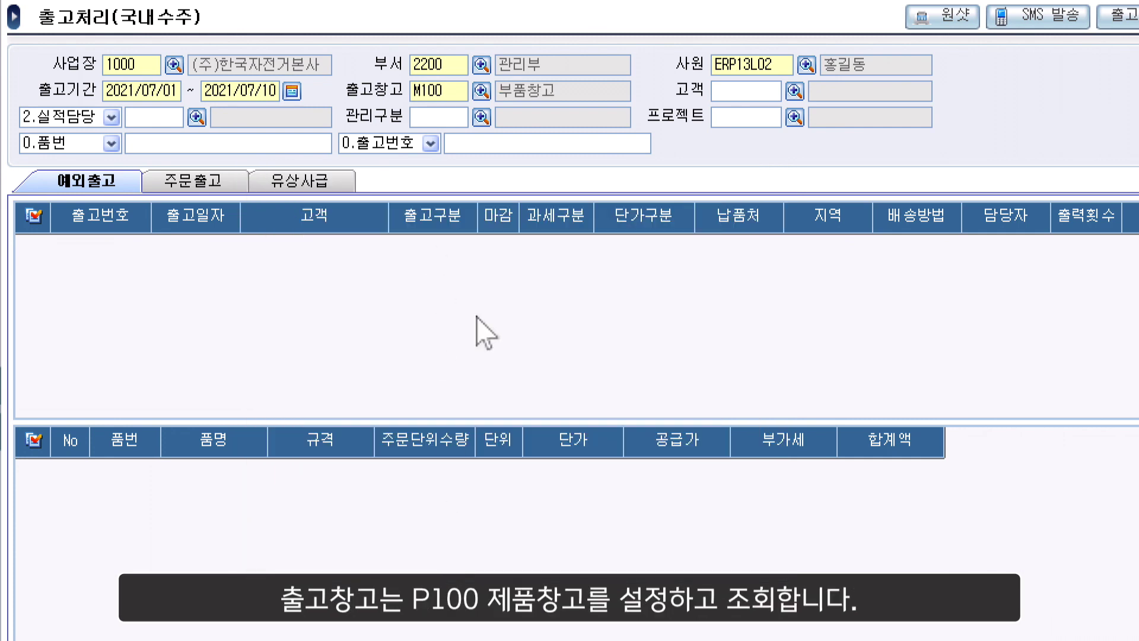
pyautogui.click(481, 91)
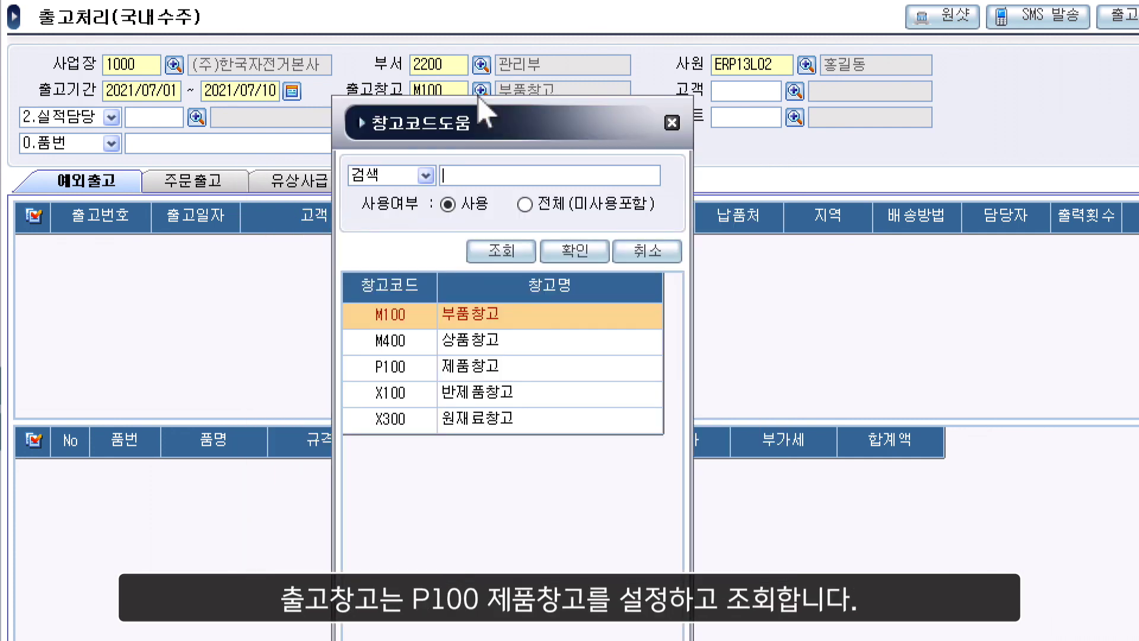
pyautogui.click(397, 372)
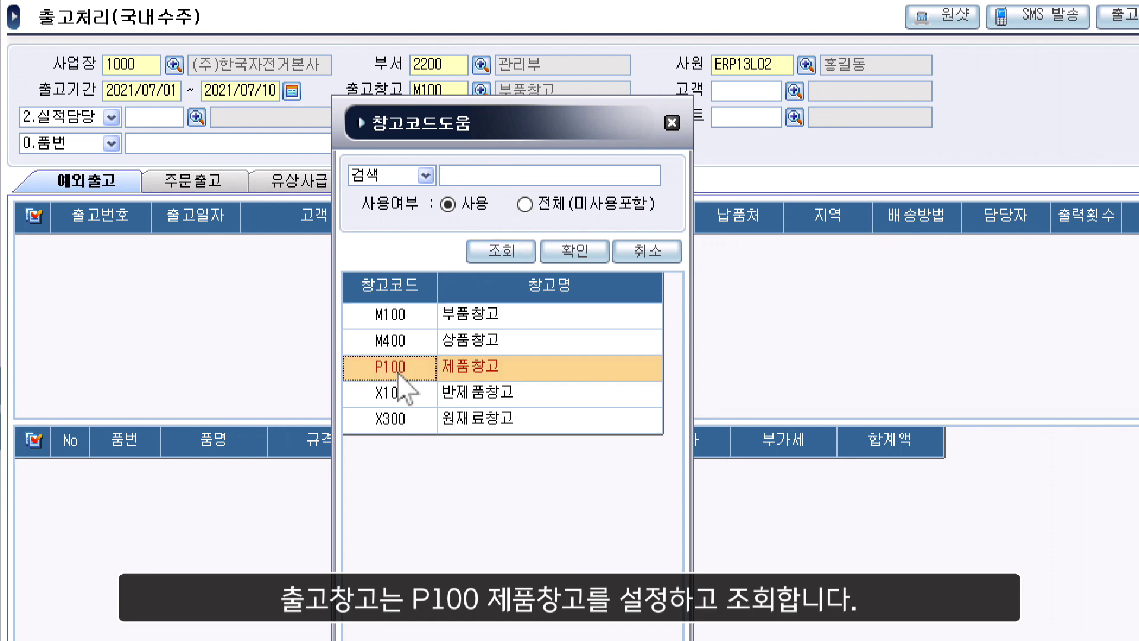
pyautogui.doubleClick(398, 373)
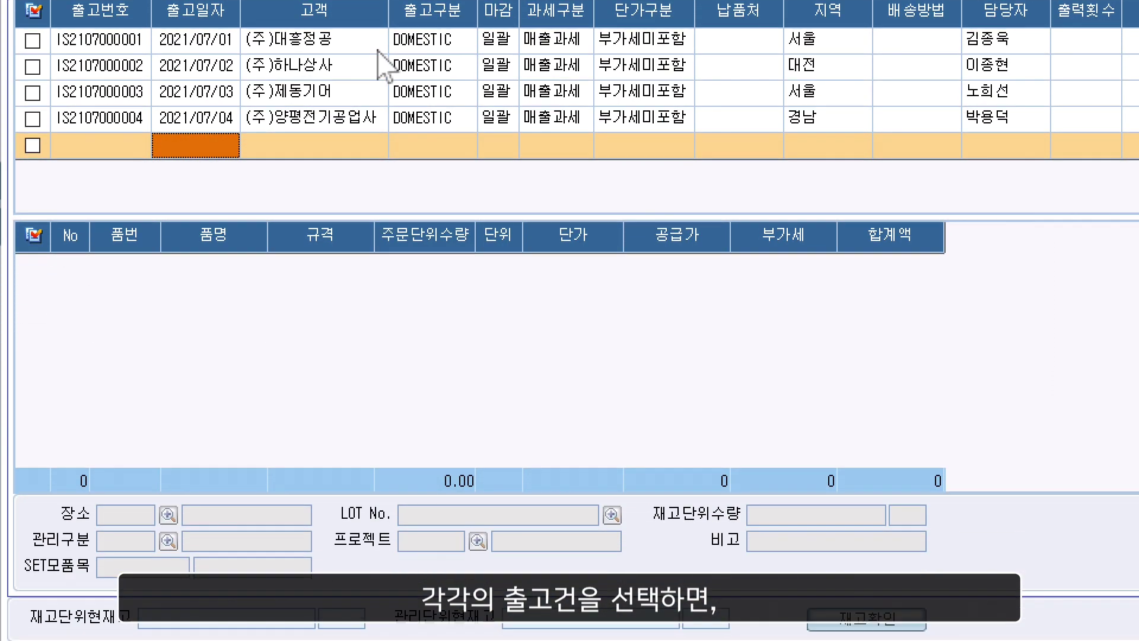
# Compare the 주문단위수량 with the 재고단위수량 for the shipments of (주)대흥정공 and (주)하나상사.
pyautogui.click(378, 254)
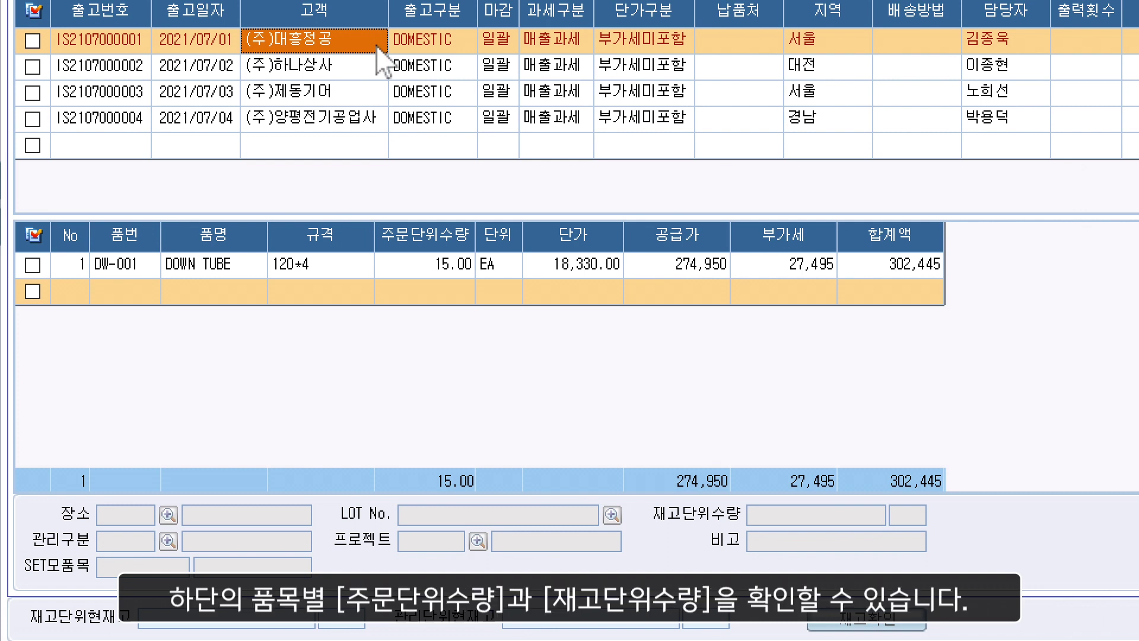
pyautogui.click(446, 266)
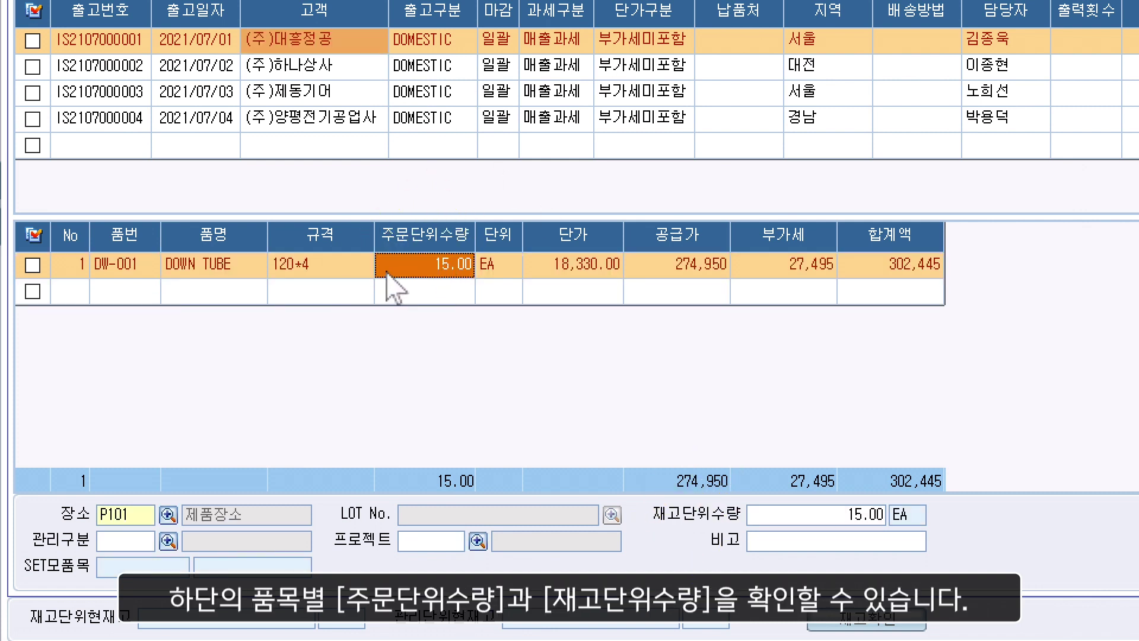
pyautogui.click(780, 525)
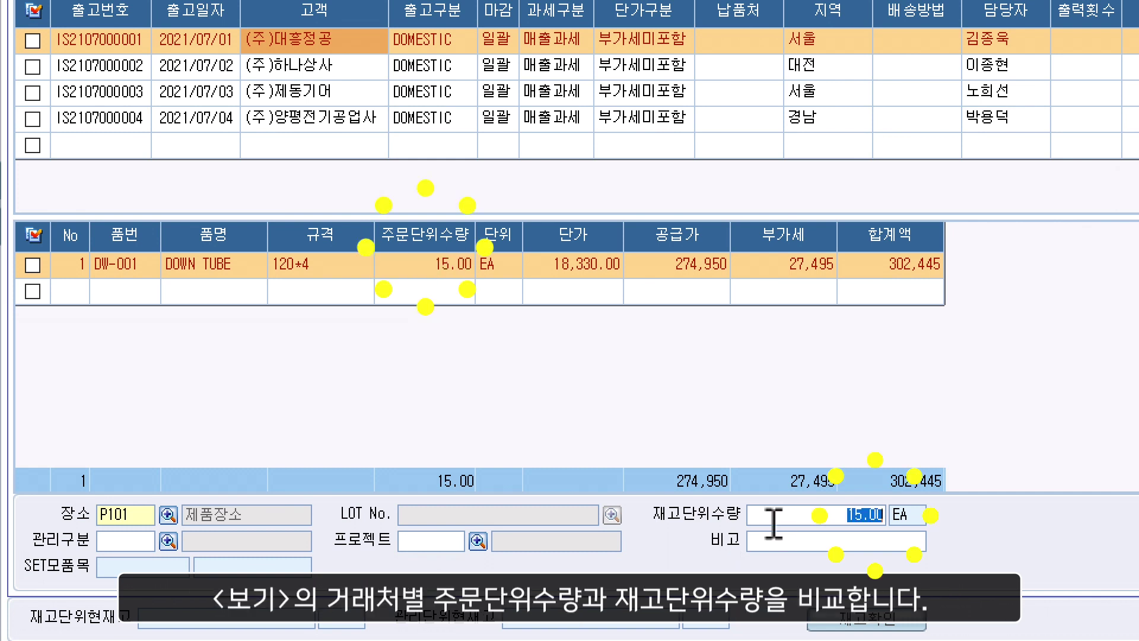
pyautogui.click(354, 70)
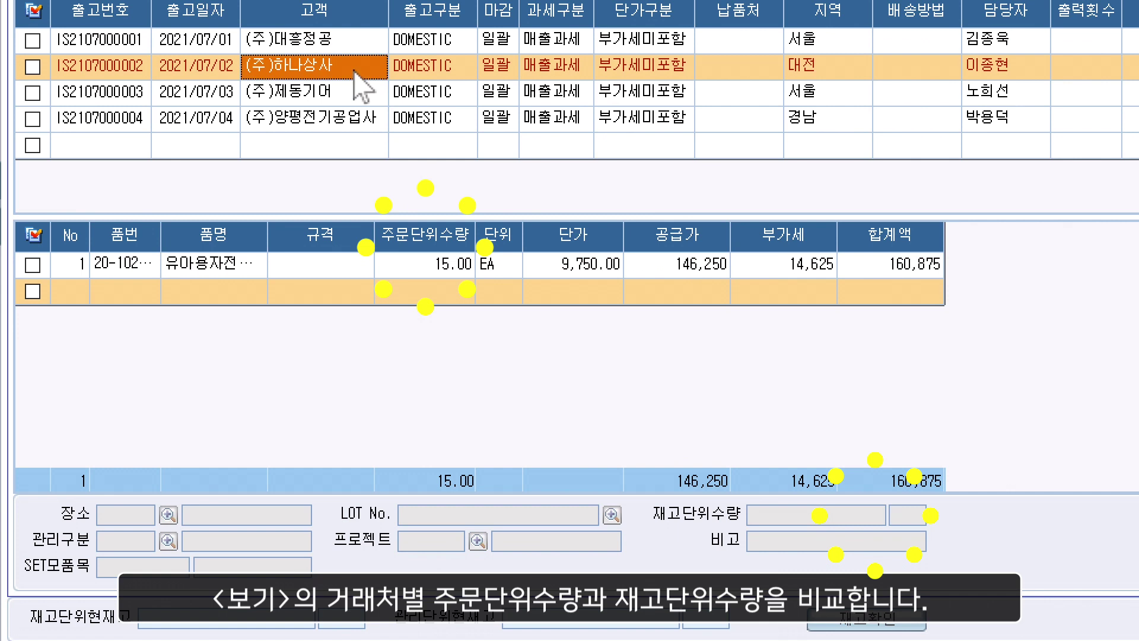
pyautogui.click(423, 265)
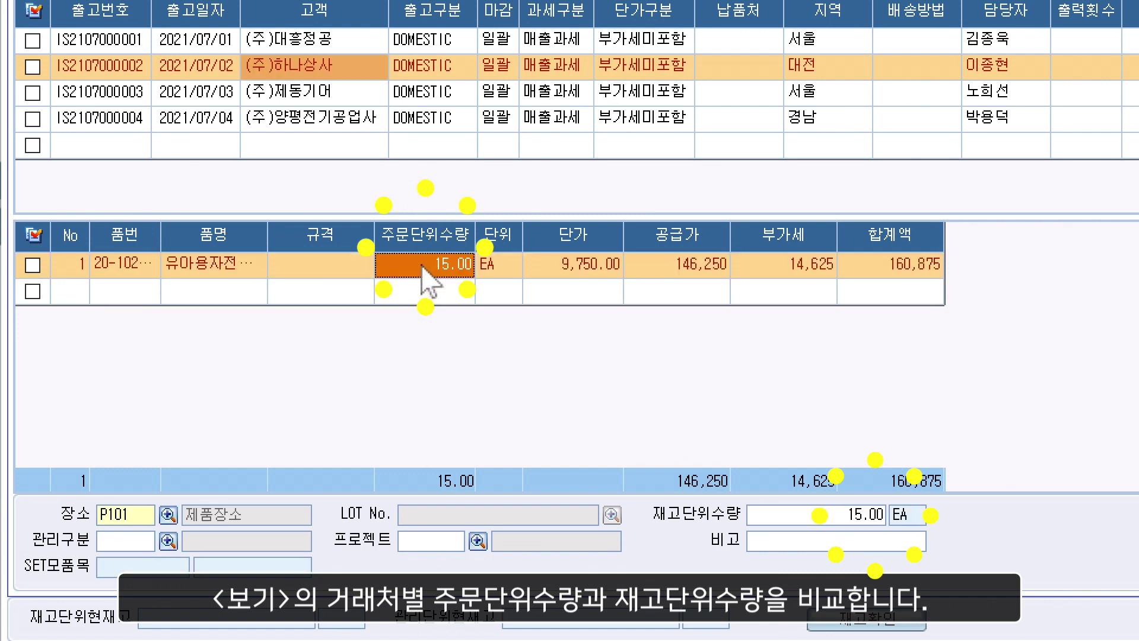
pyautogui.click(789, 524)
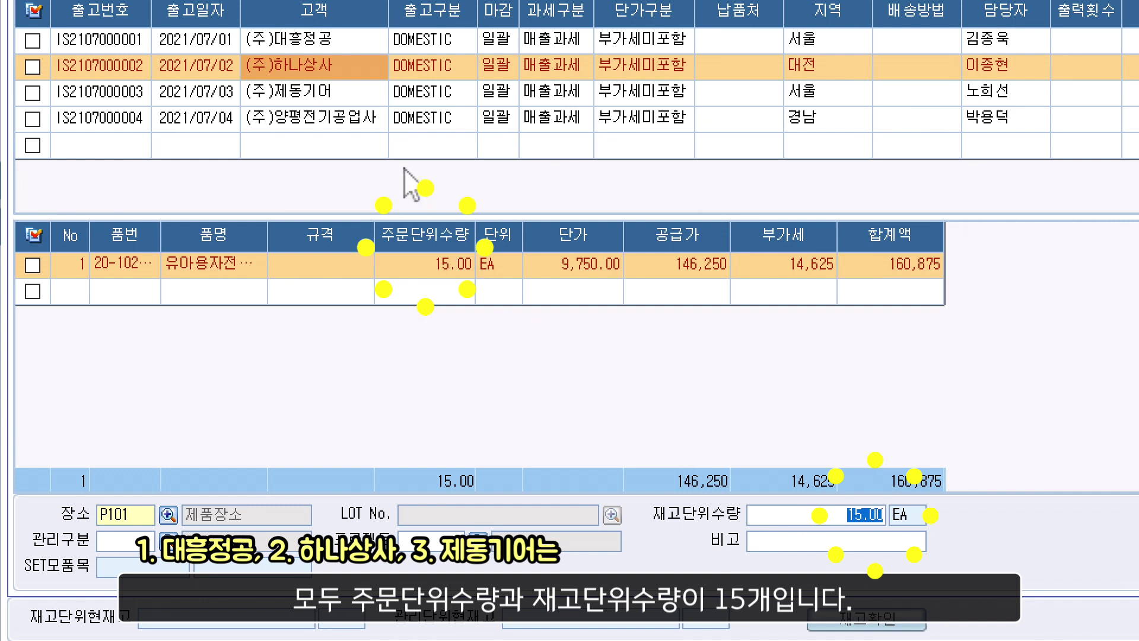
# Compare the 주문단위수량 with the 재고단위수량 for the shipments of (주)제동기어 and (주)양평전기공업사.
pyautogui.click(372, 97)
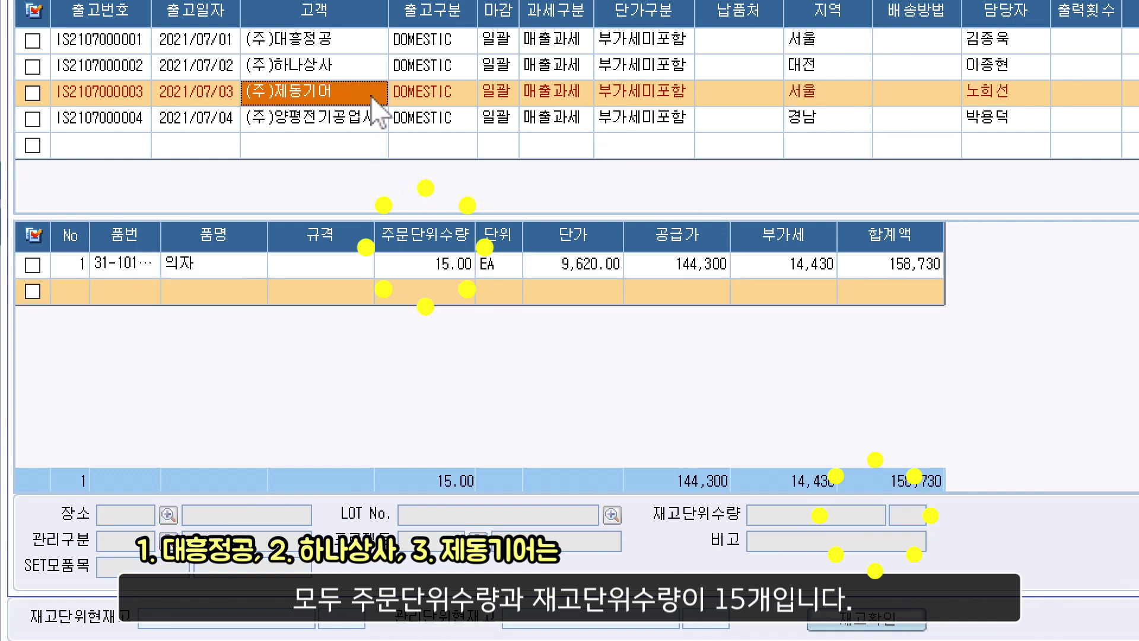
pyautogui.click(419, 262)
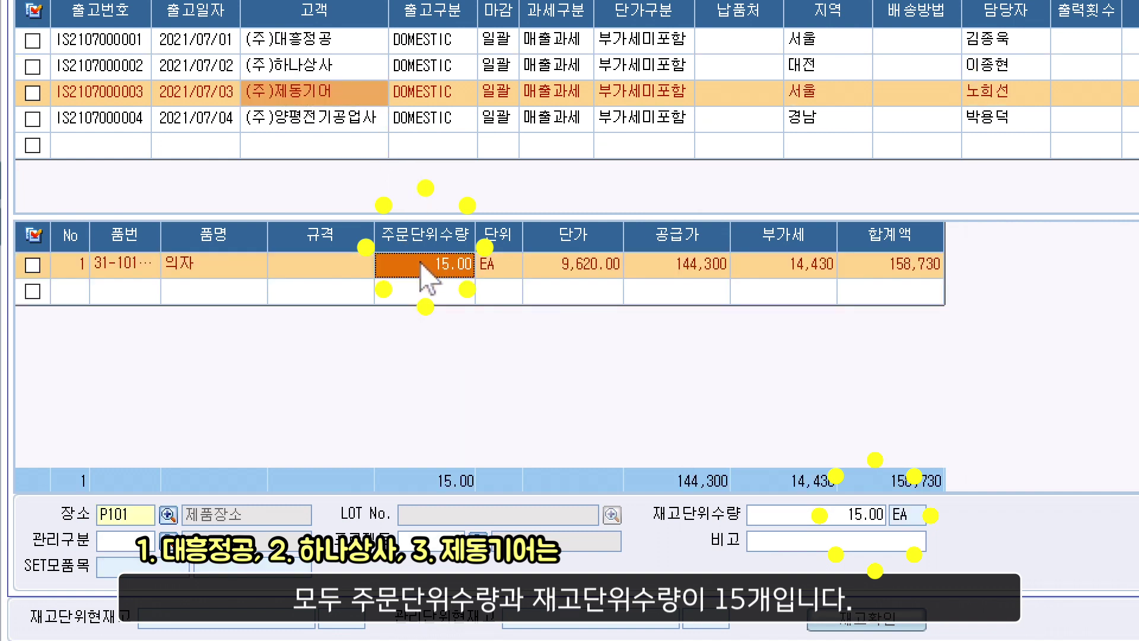
pyautogui.click(803, 524)
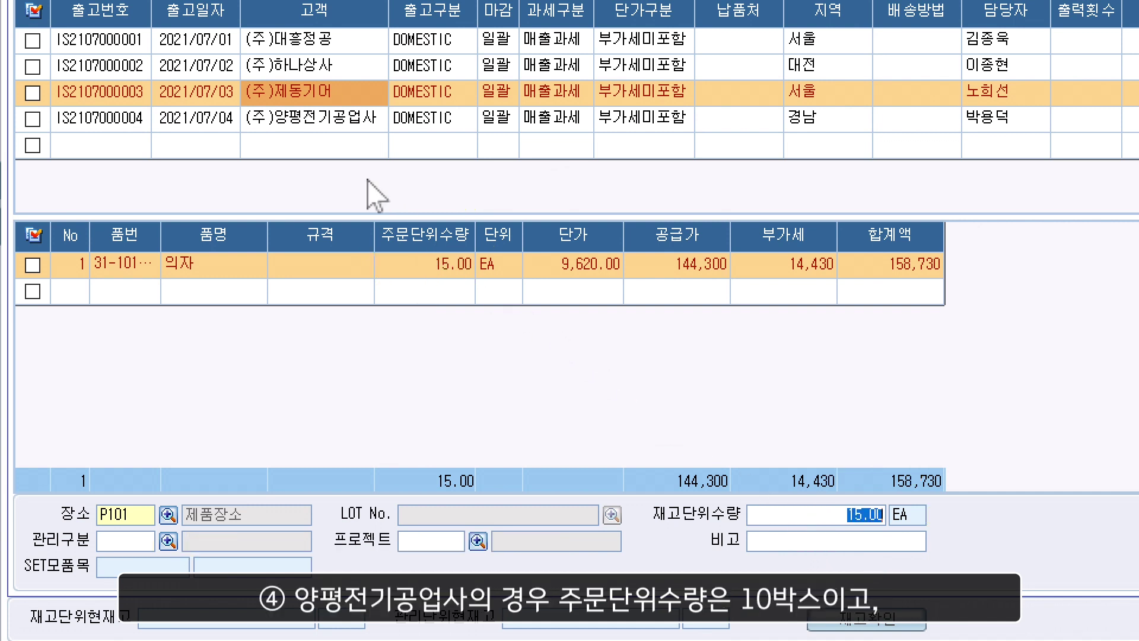
pyautogui.click(326, 128)
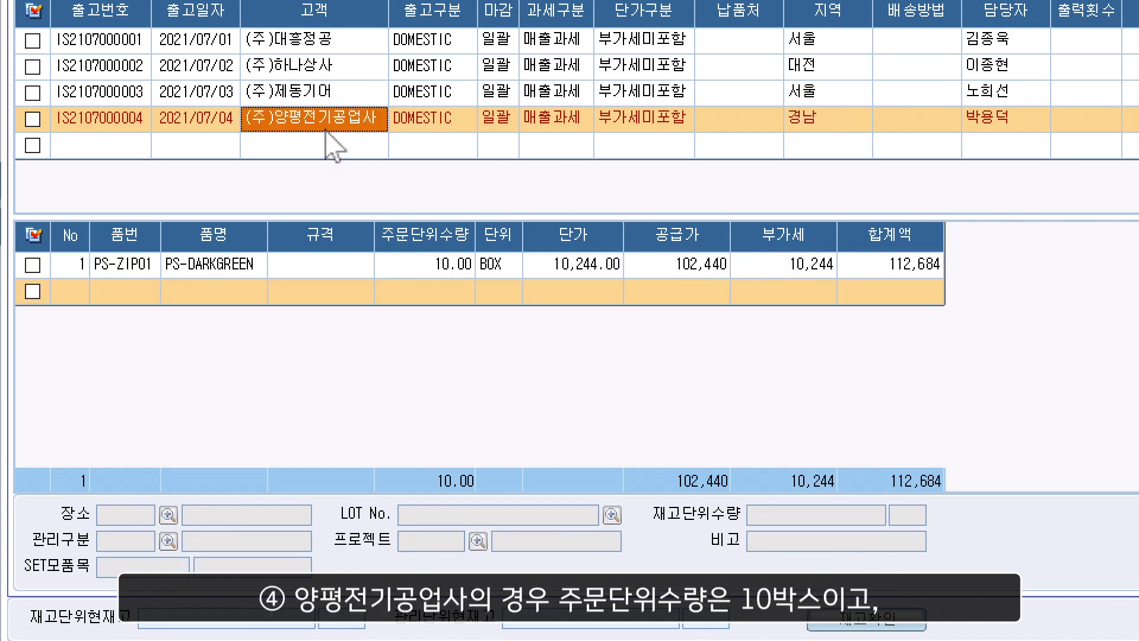
pyautogui.click(458, 276)
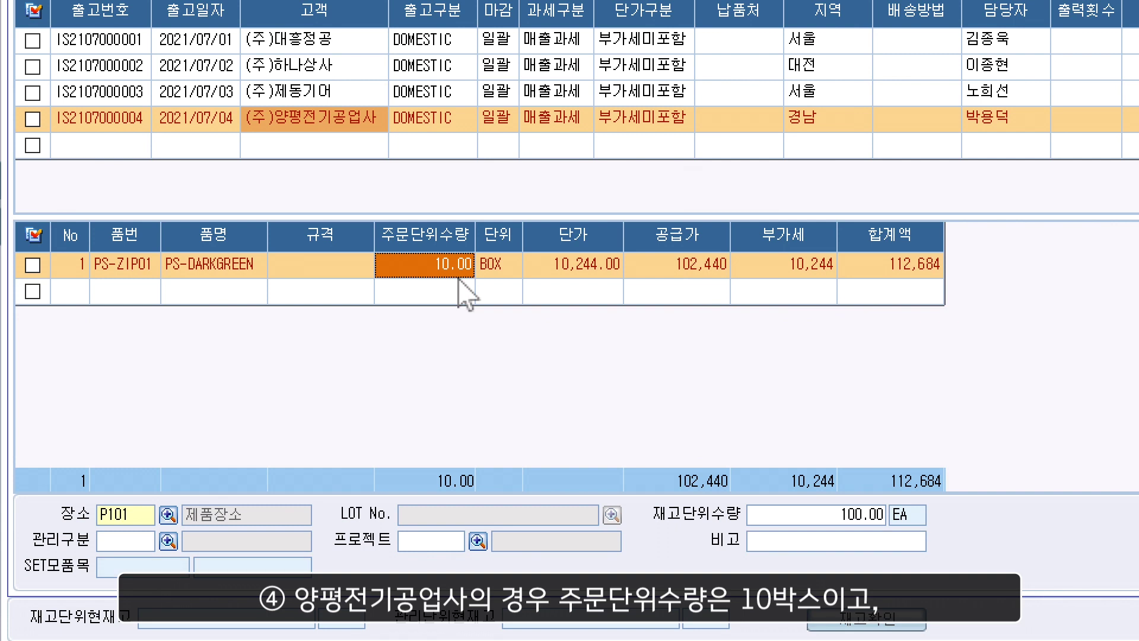
pyautogui.click(789, 520)
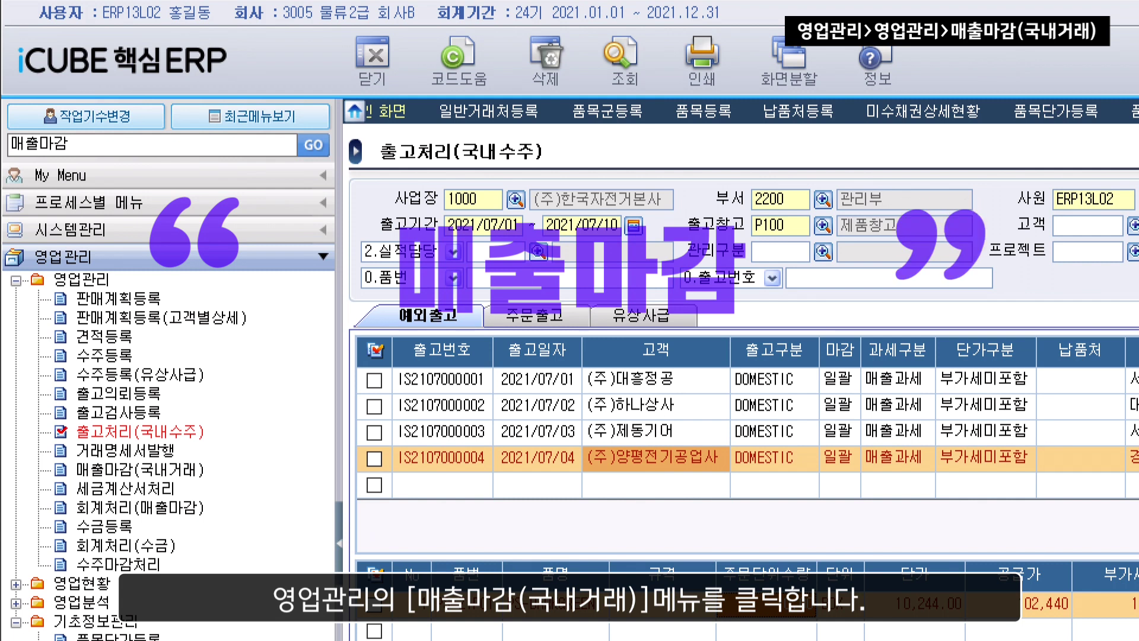
# Open the 영업관리 매출마감(국내거래) form by searching the menus for 매출마감.
pyautogui.click(185, 471)
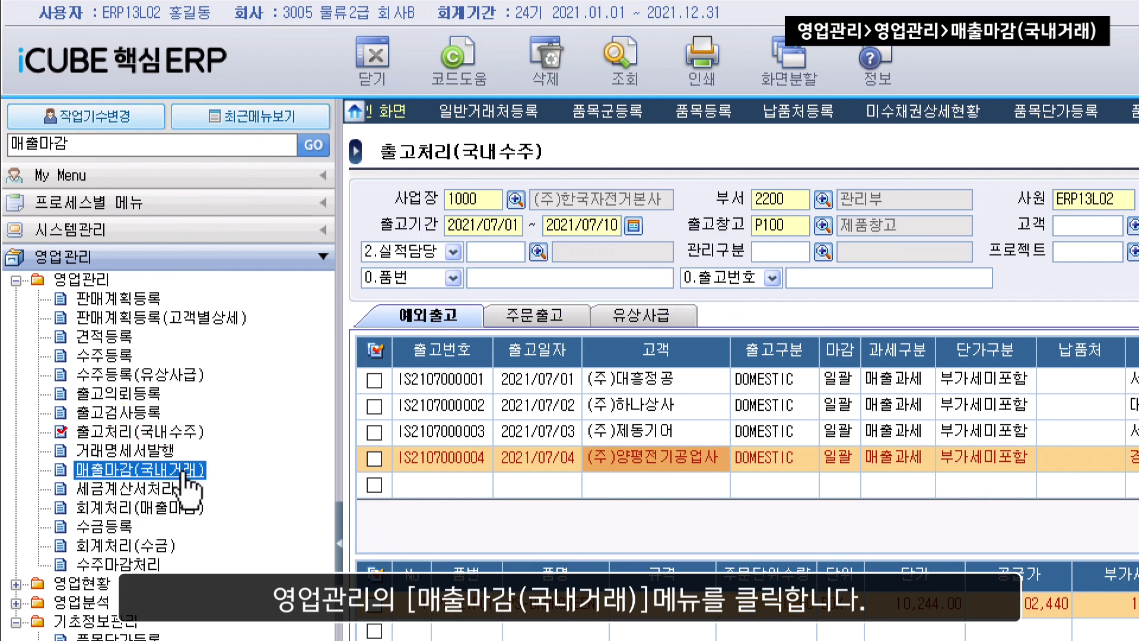
pyautogui.doubleClick(168, 144)
pyautogui.write('매')
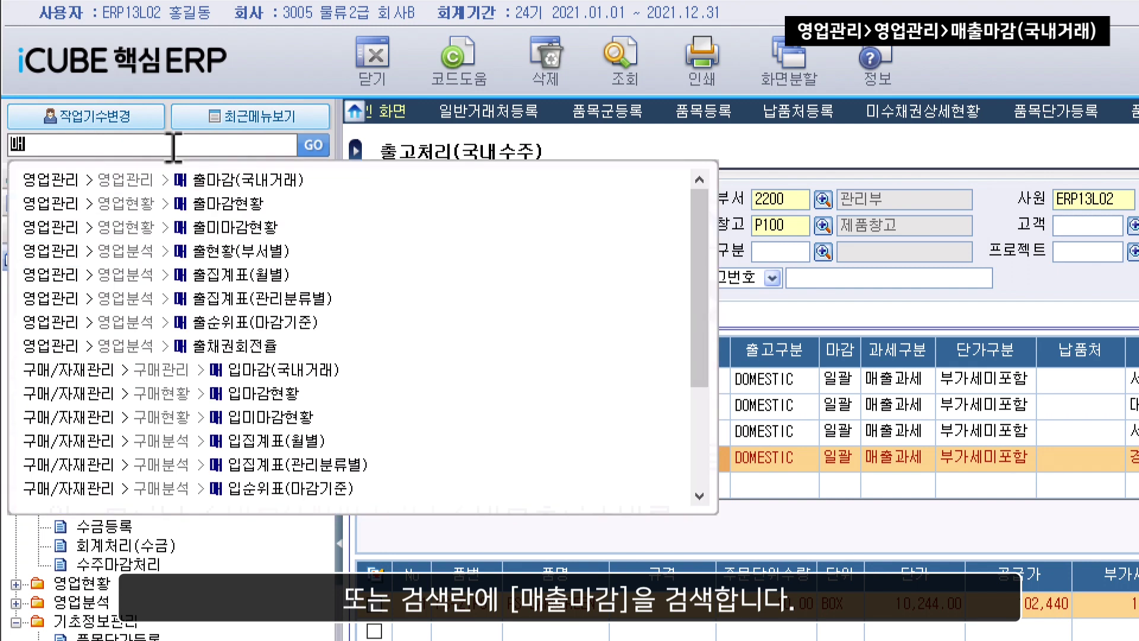
pyautogui.write('출마감')
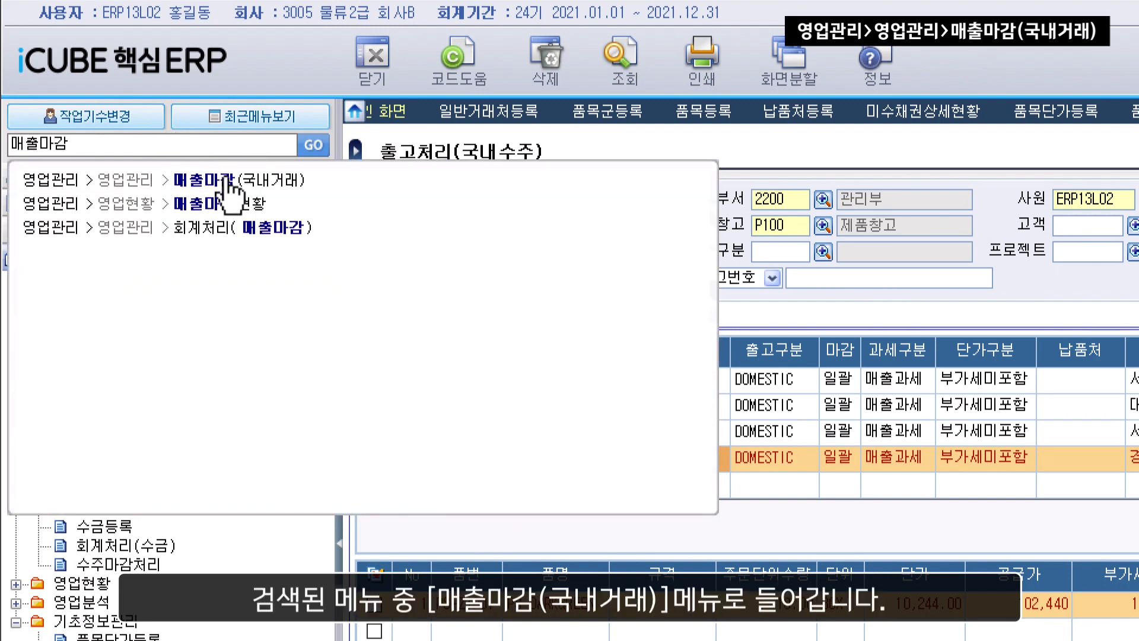
pyautogui.click(298, 181)
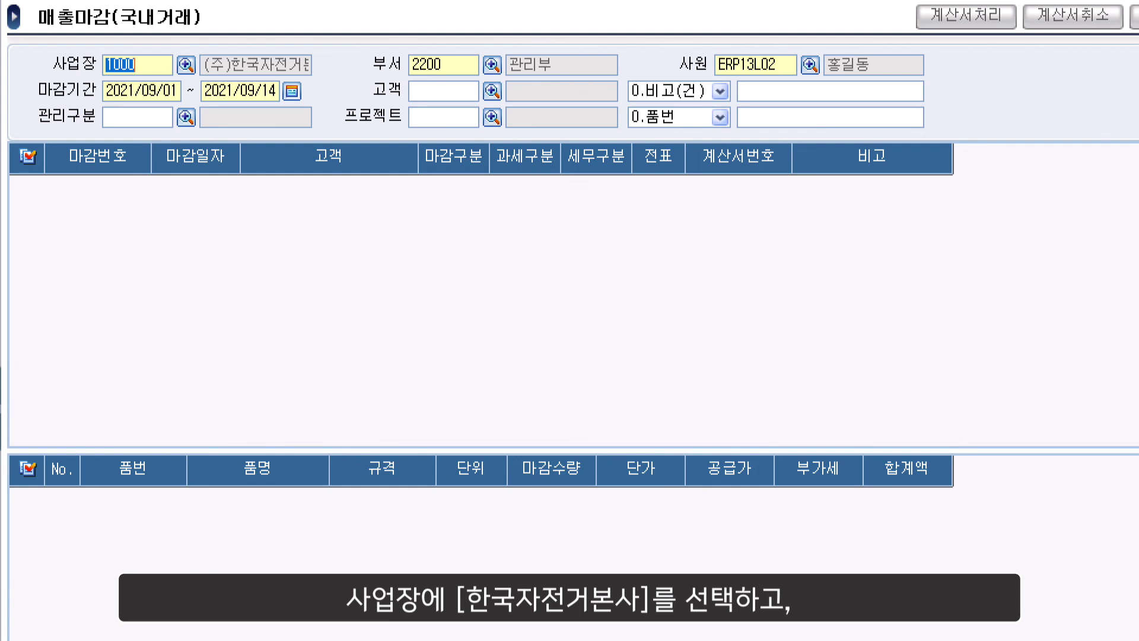
# Query the sales closings of 사업장 1000 for the 마감기간 2021/07/01 to 2021/07/05.
pyautogui.click(293, 93)
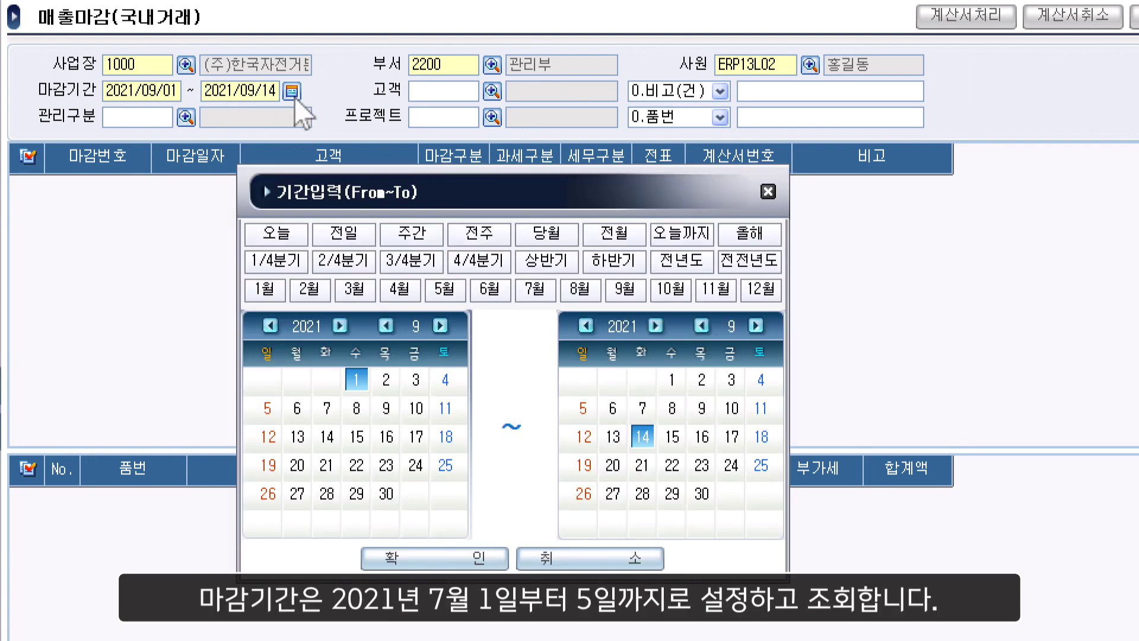
pyautogui.click(534, 289)
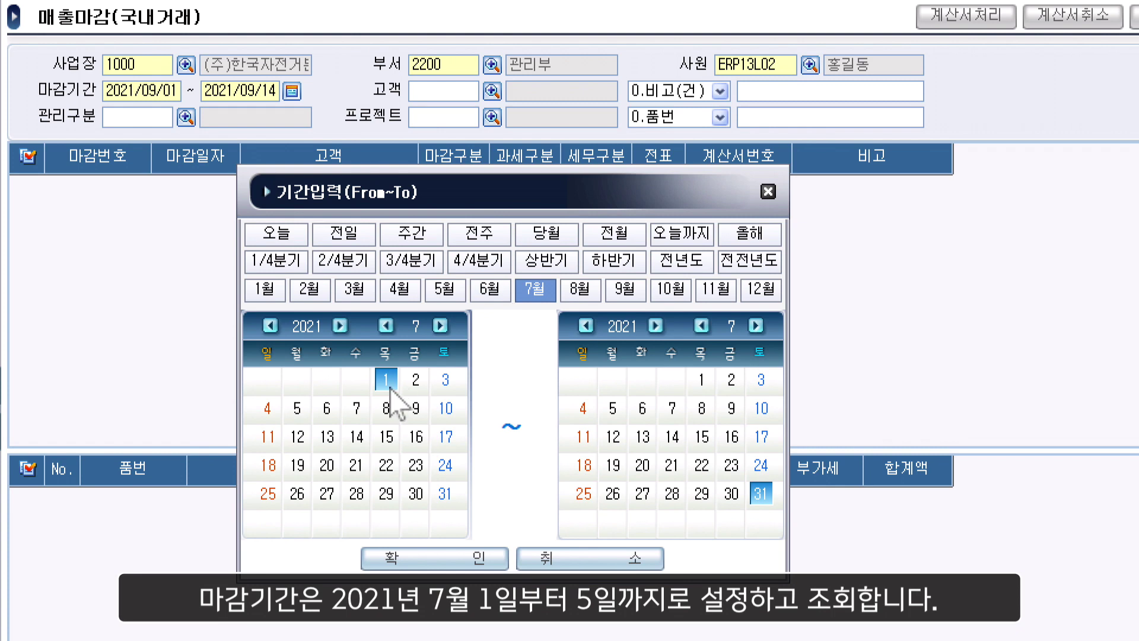
pyautogui.click(612, 409)
pyautogui.click(483, 554)
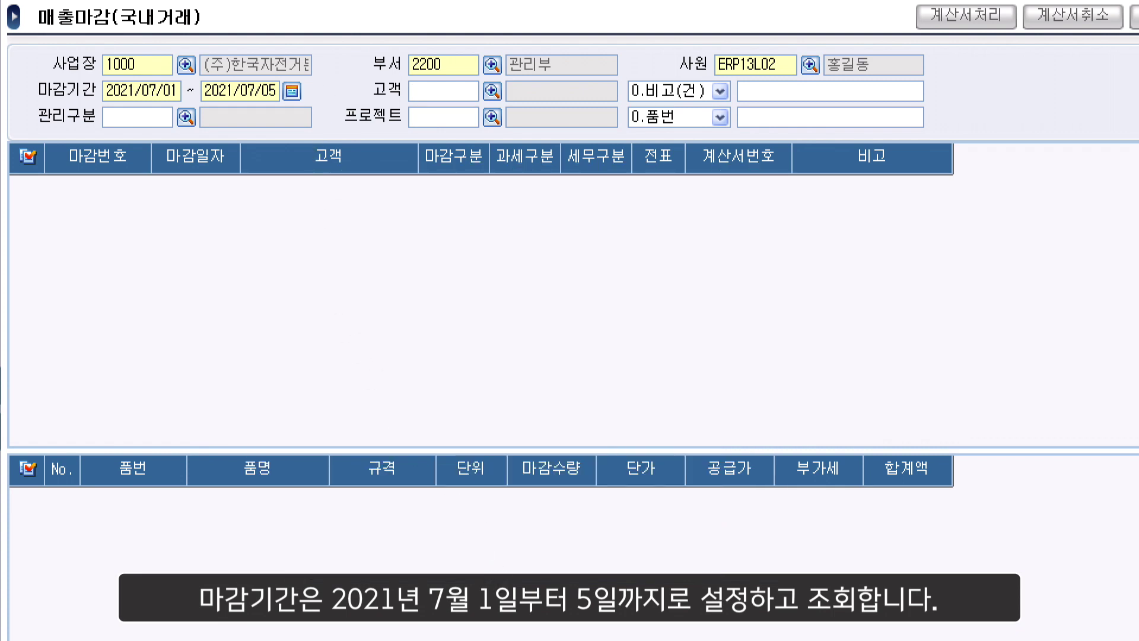
pyautogui.press('F12')
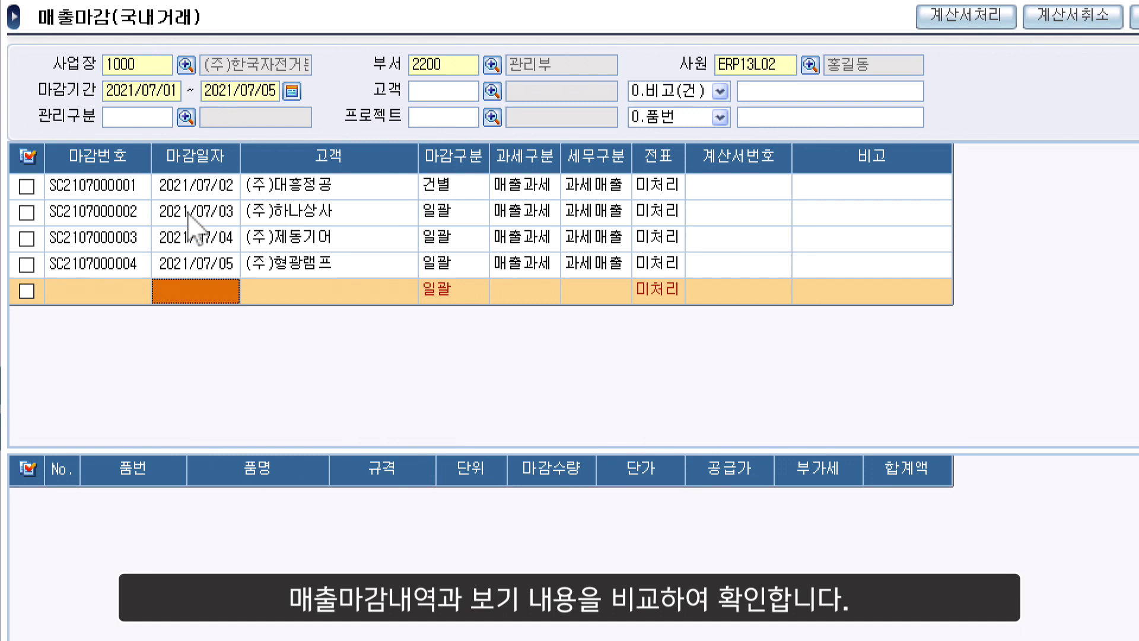
# Review the customer of the first sales closing and the 합계액 of the (주)하나상사 closing.
pyautogui.click(142, 188)
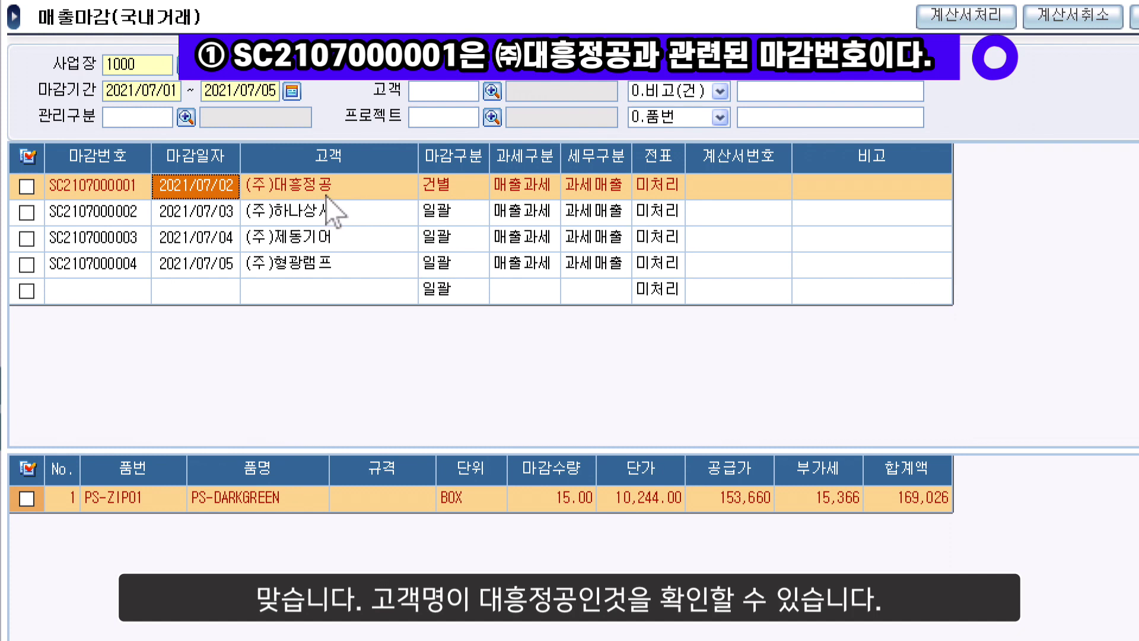
pyautogui.click(146, 220)
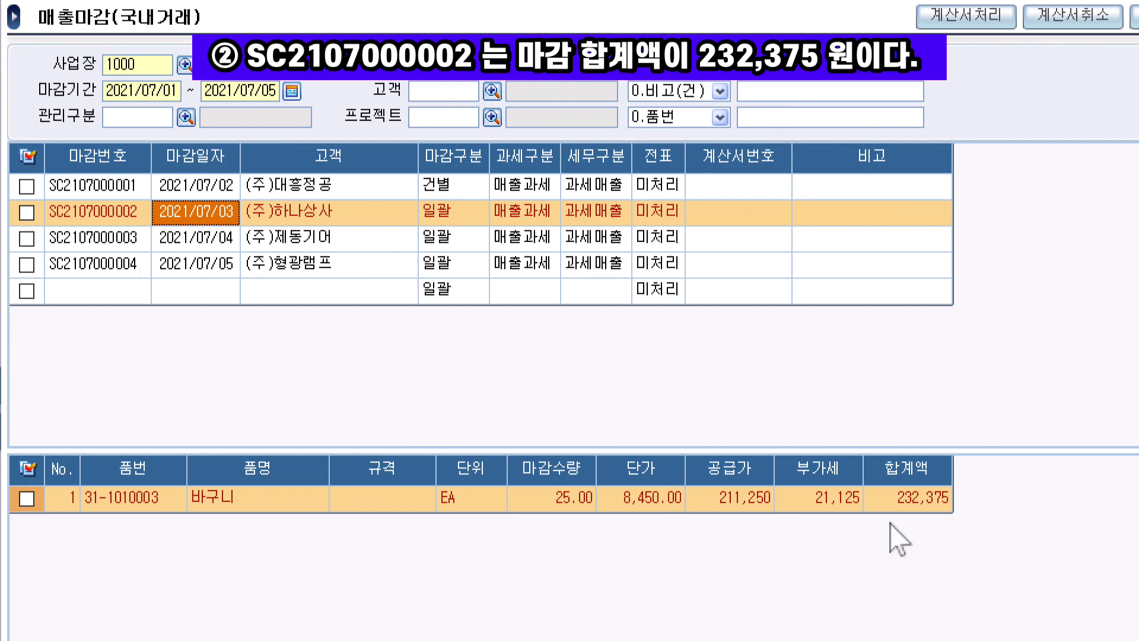
pyautogui.click(916, 507)
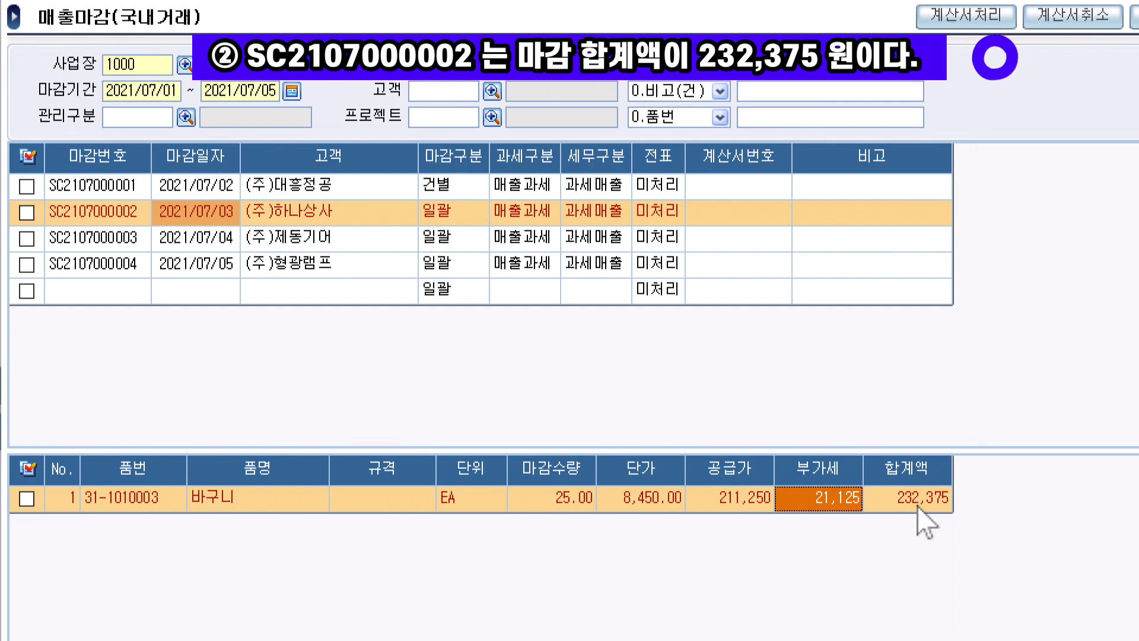
# Check the 출고번호 linked to the WHEEL REAR-MTB line of the (주)제동기어 closing.
pyautogui.click(154, 244)
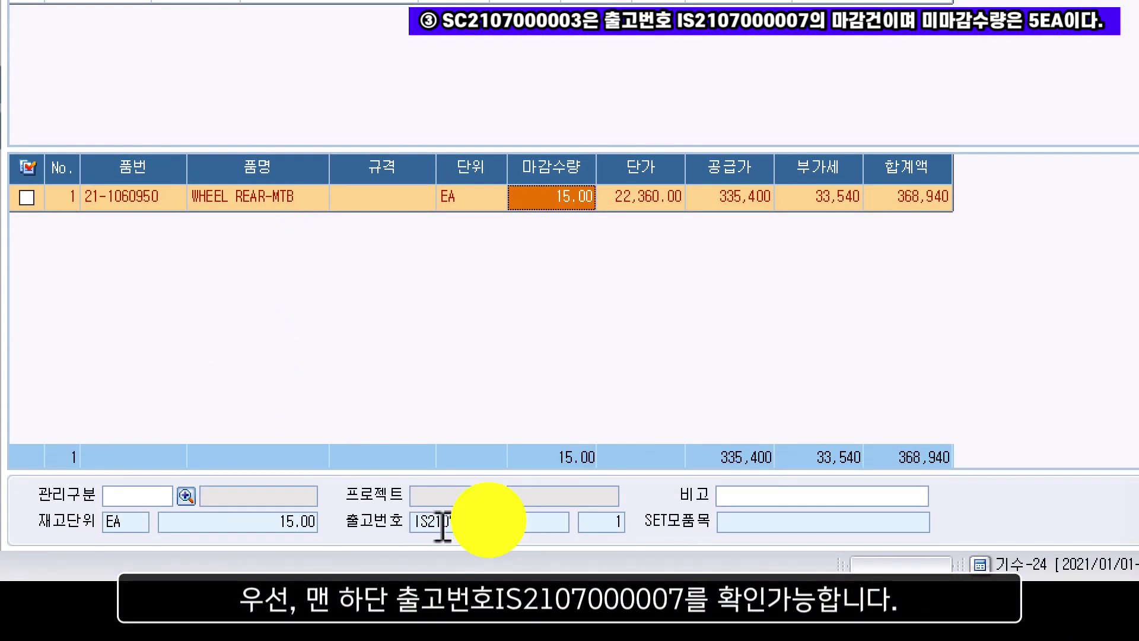
pyautogui.click(514, 525)
pyautogui.click(537, 526)
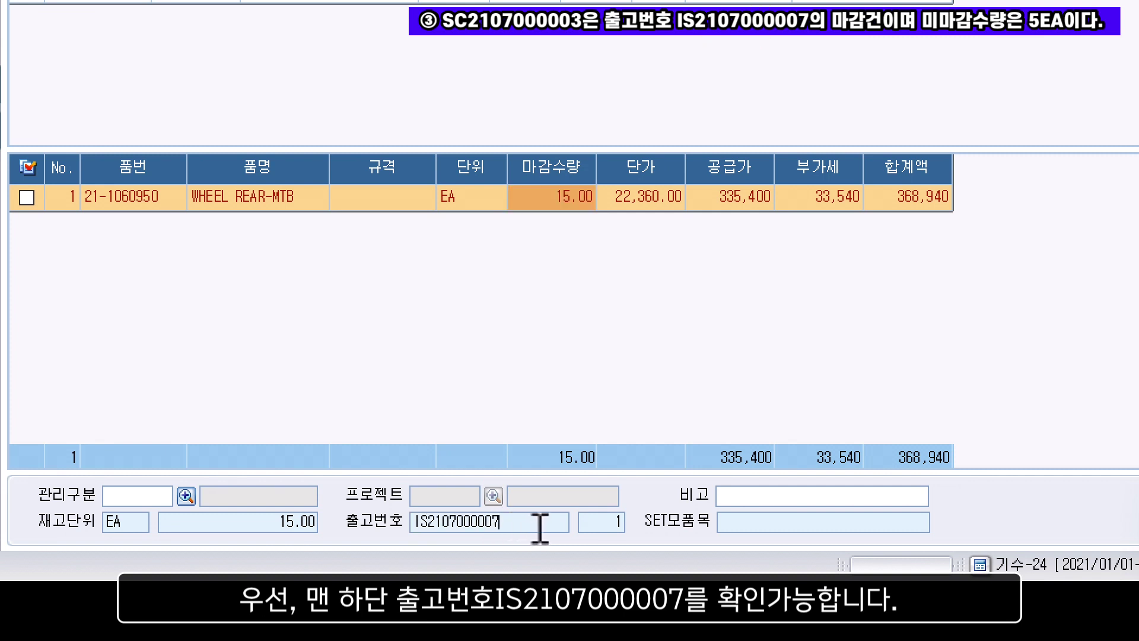
# View the 매출마감(국내거래) 이력정보 of the WHEEL REAR-MTB line and go to its linked 출고처리(국내수주) record.
pyautogui.click(308, 202)
pyautogui.rightClick(308, 202)
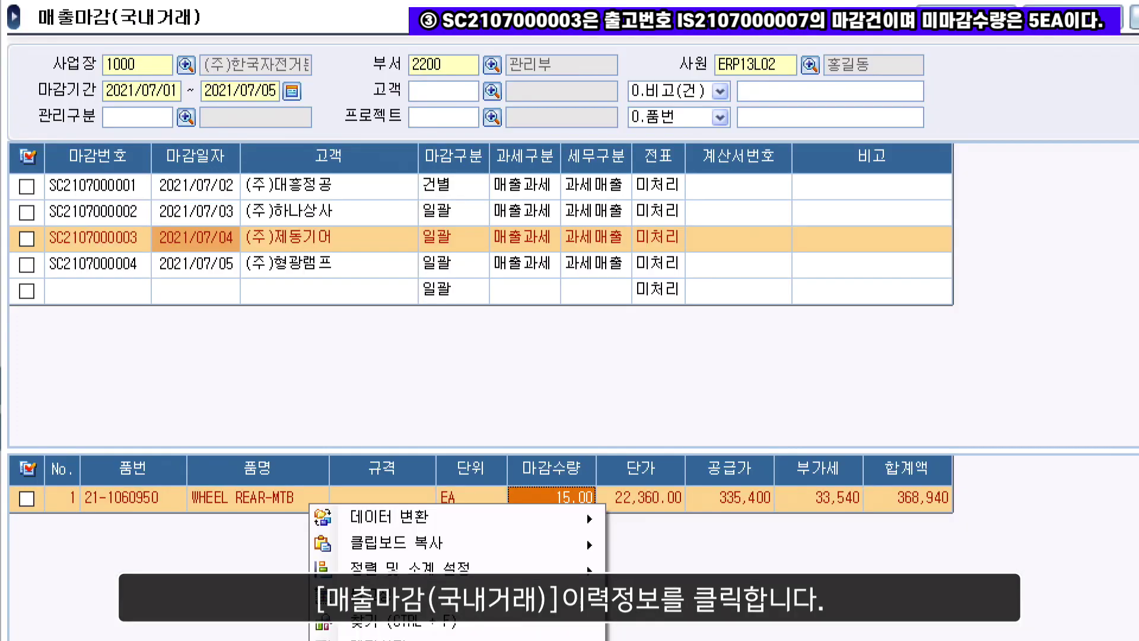
pyautogui.click(585, 437)
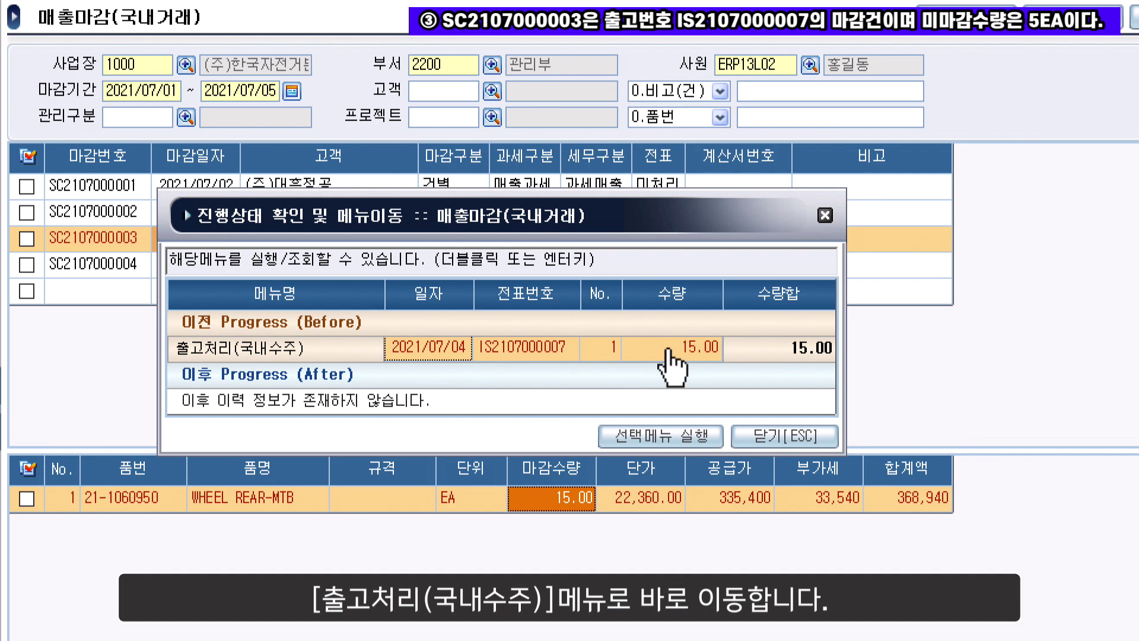
pyautogui.click(537, 348)
pyautogui.doubleClick(536, 348)
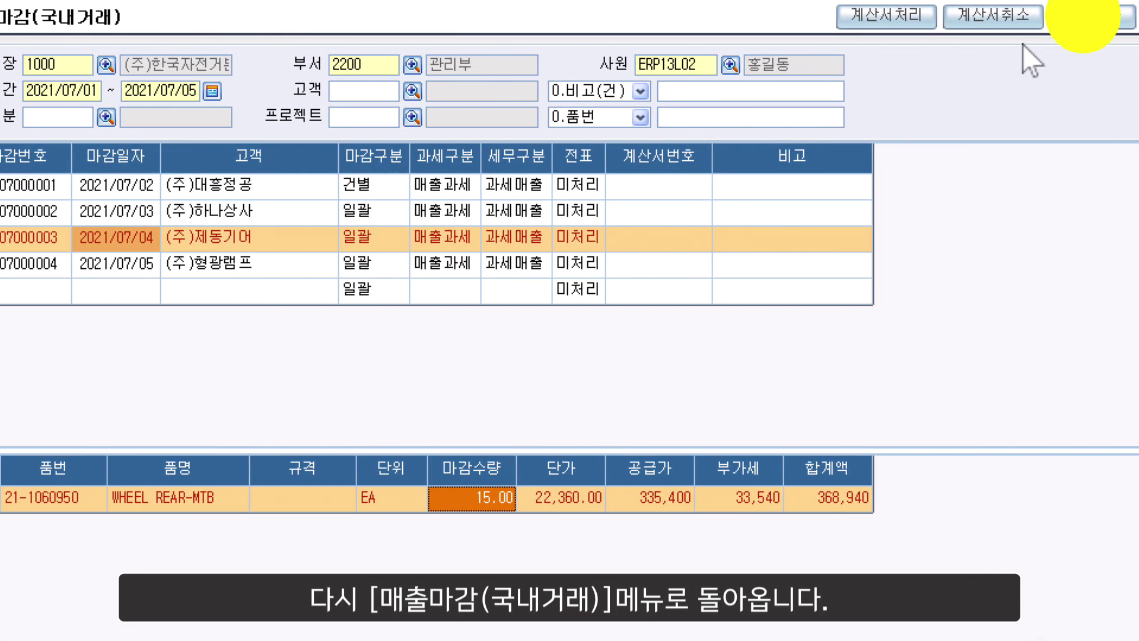
# Query (주)제동기어's unclosed shipments in 출고적용조회 for the 출고기간 2021/07/01 to 2021/07/05 and the 출고창고 M100 부품창고.
pyautogui.click(1096, 28)
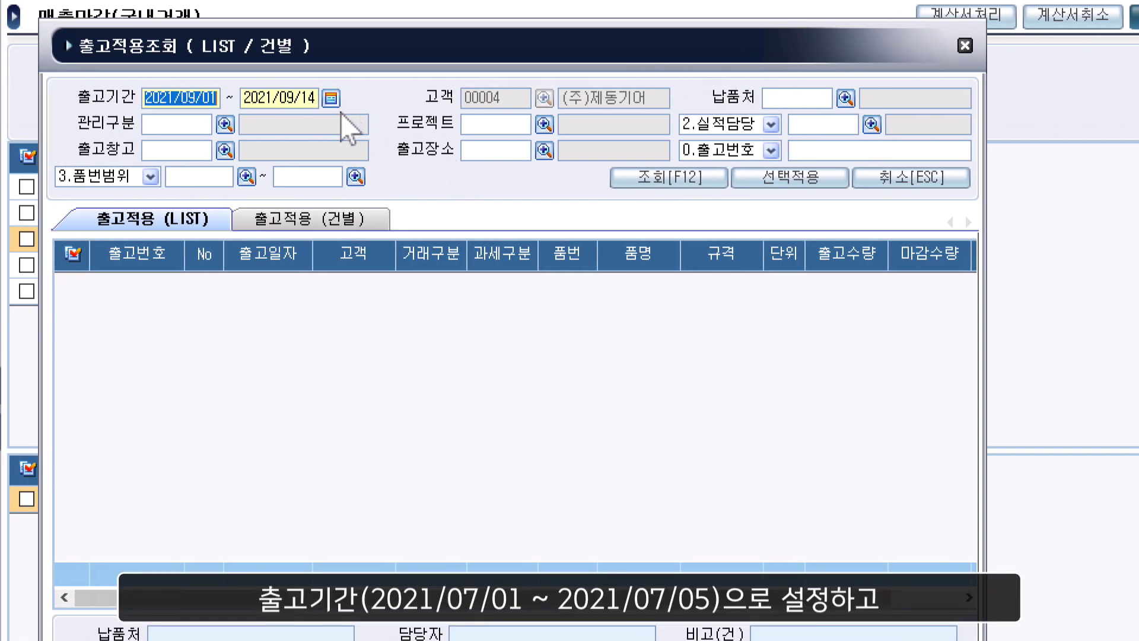
pyautogui.click(330, 99)
pyautogui.click(535, 291)
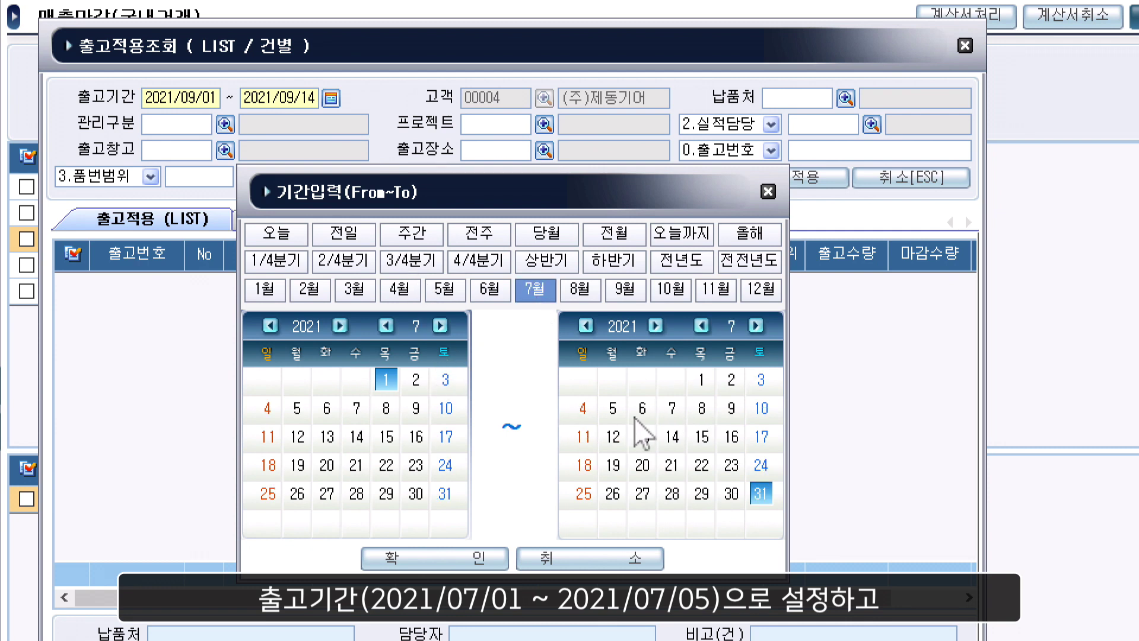
pyautogui.click(612, 409)
pyautogui.click(459, 553)
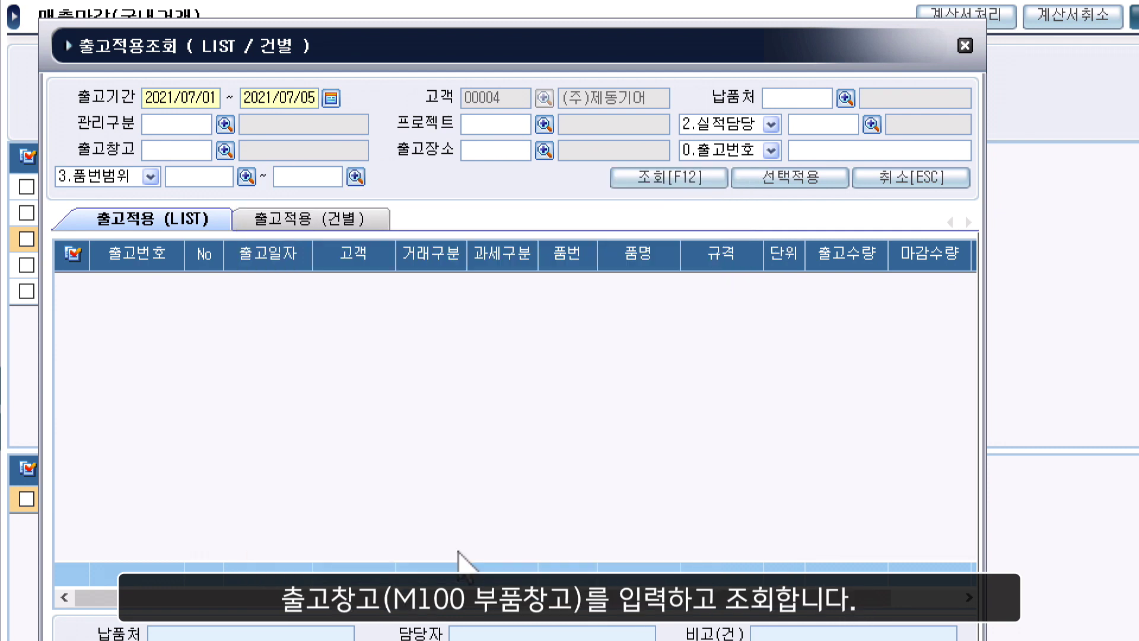
pyautogui.click(225, 150)
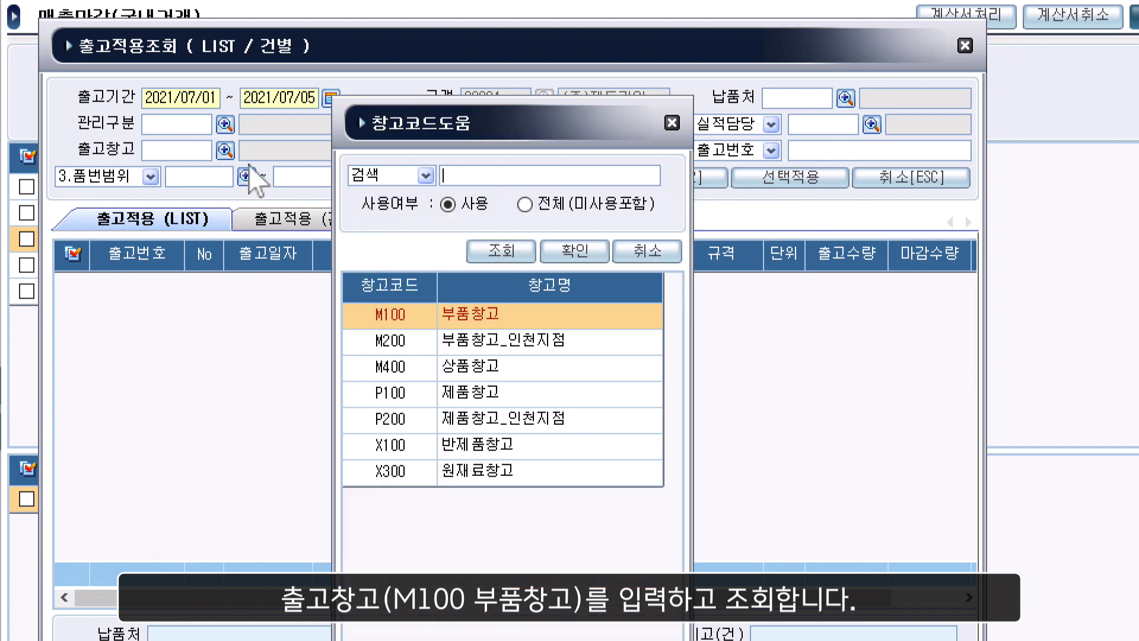
pyautogui.doubleClick(411, 313)
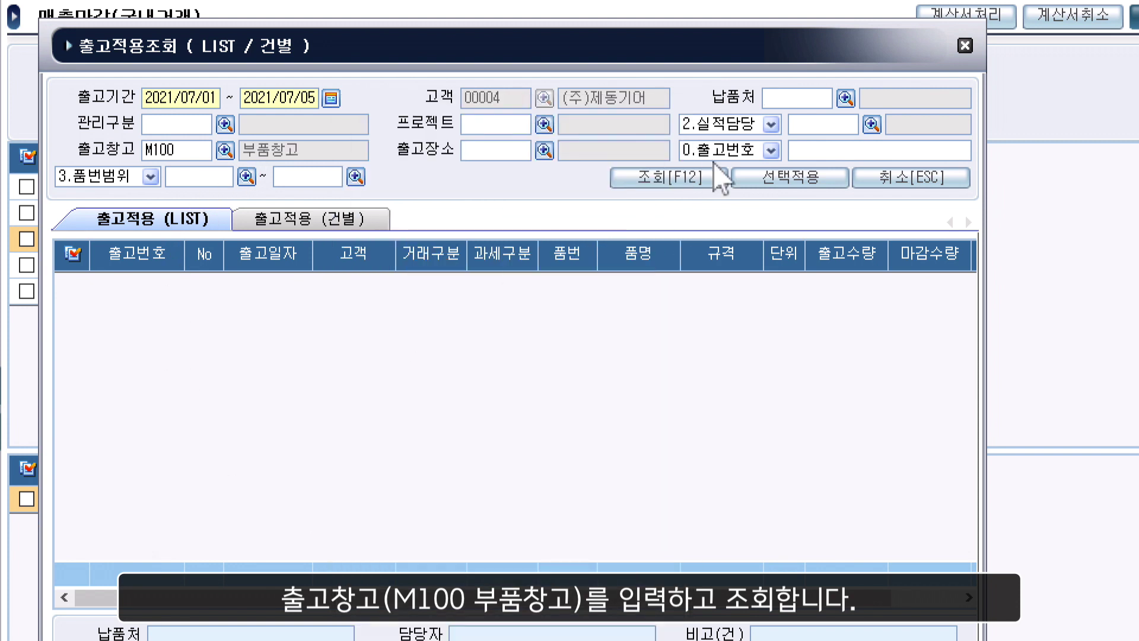
pyautogui.click(698, 178)
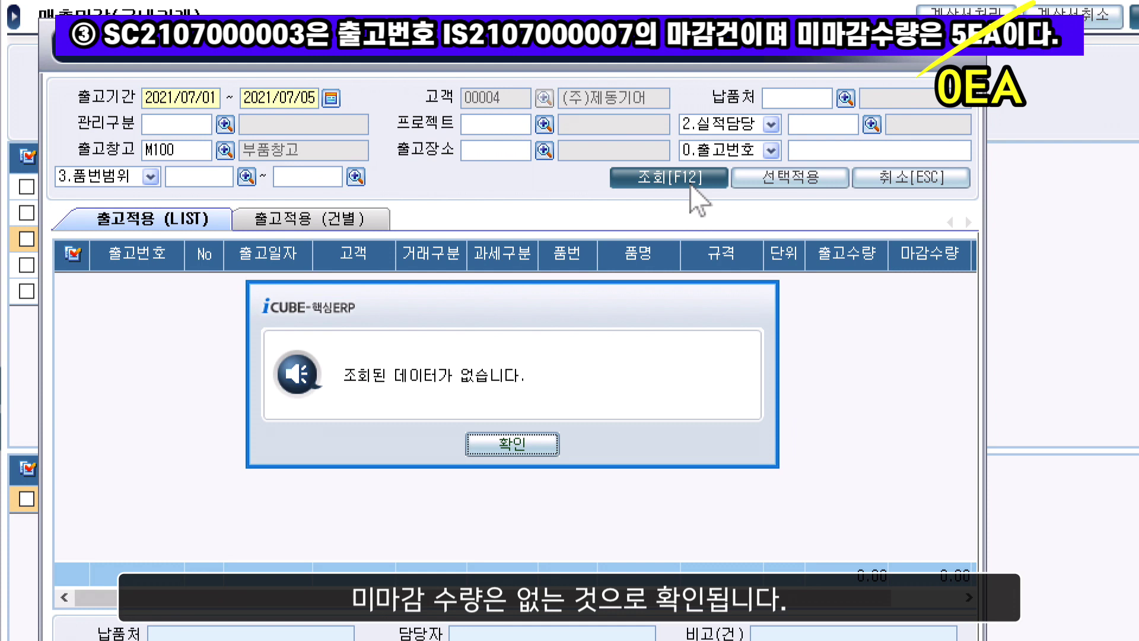
pyautogui.click(550, 444)
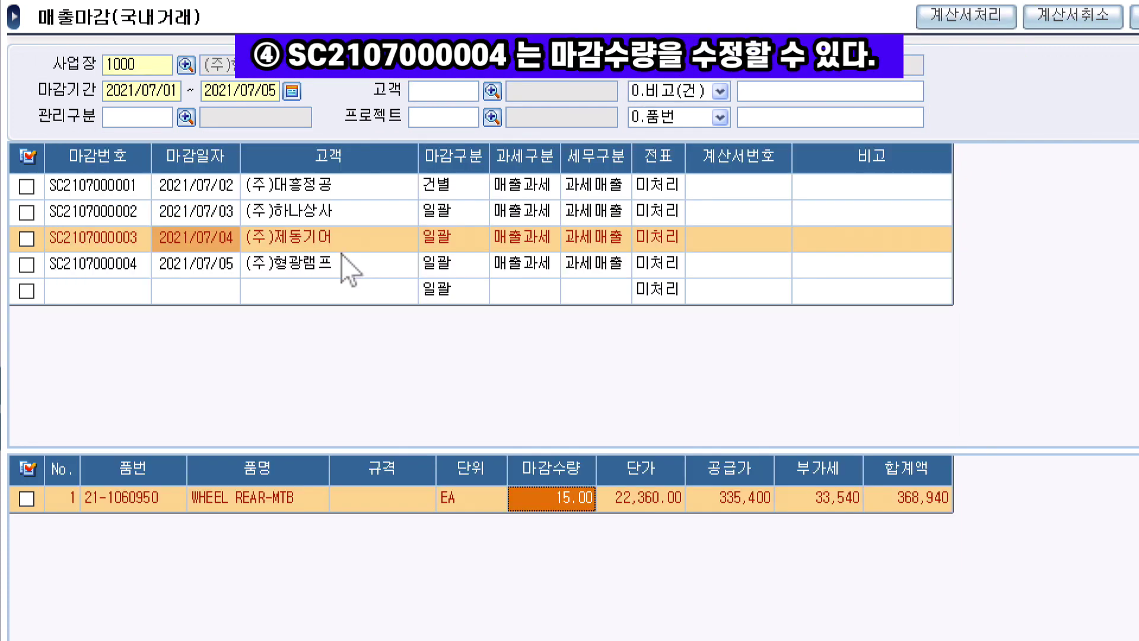
# Set the 마감수량 of the PEDAL(S) line in the (주)형광램프 sales closing to 100.
pyautogui.click(412, 263)
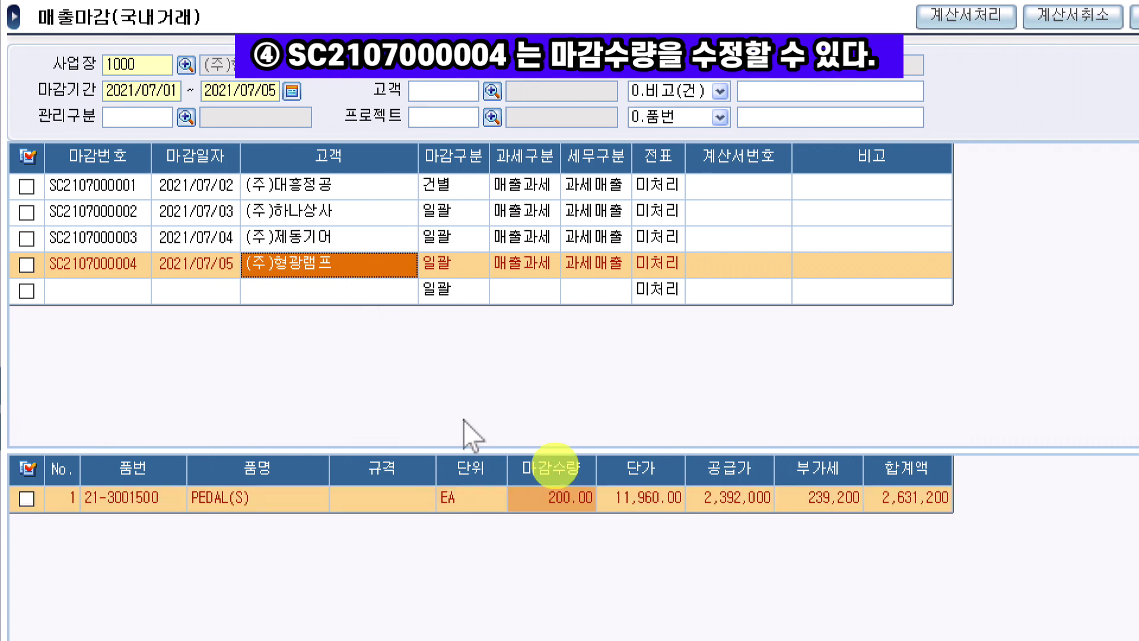
pyautogui.click(565, 506)
pyautogui.click(572, 508)
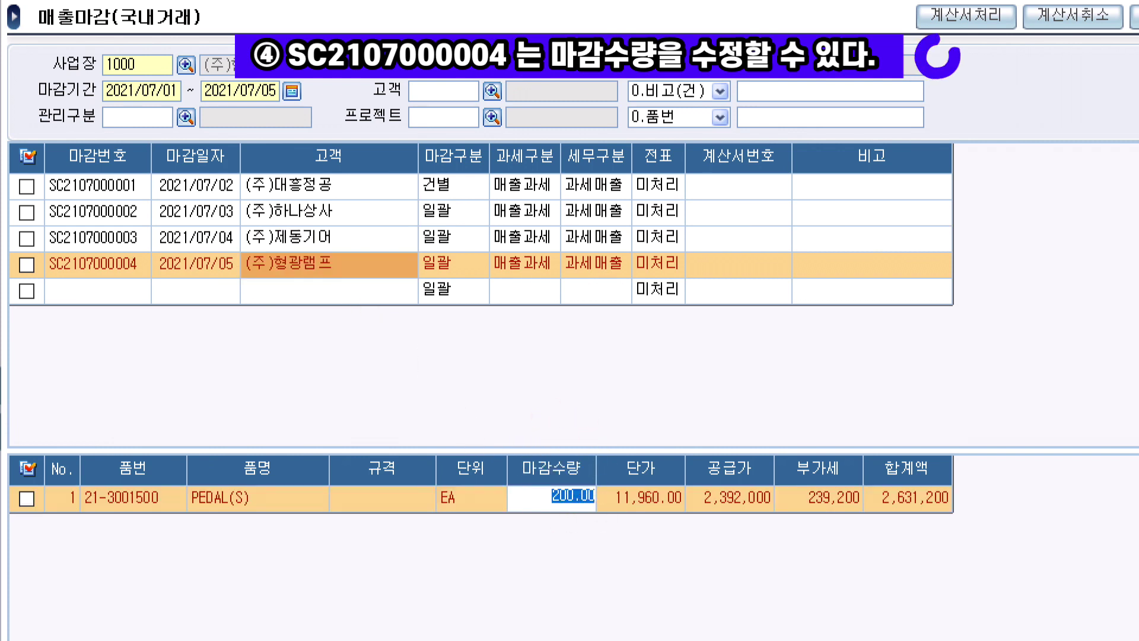
pyautogui.click(573, 500)
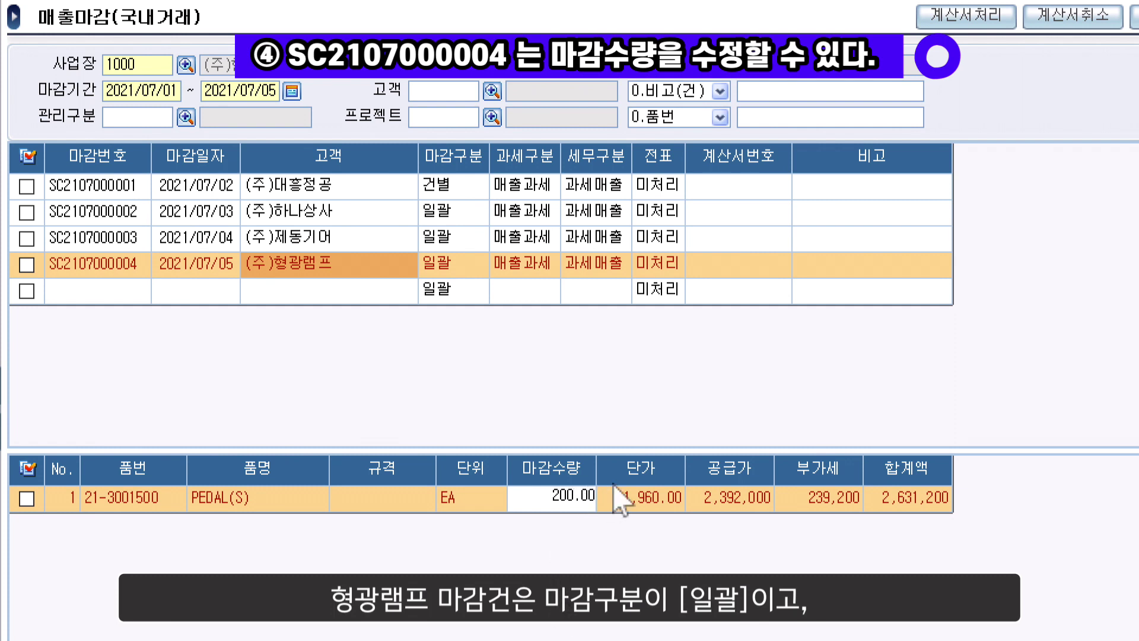
pyautogui.press('BackSpace')
pyautogui.press('BackSpace')
pyautogui.press('BackSpace')
pyautogui.write('100')
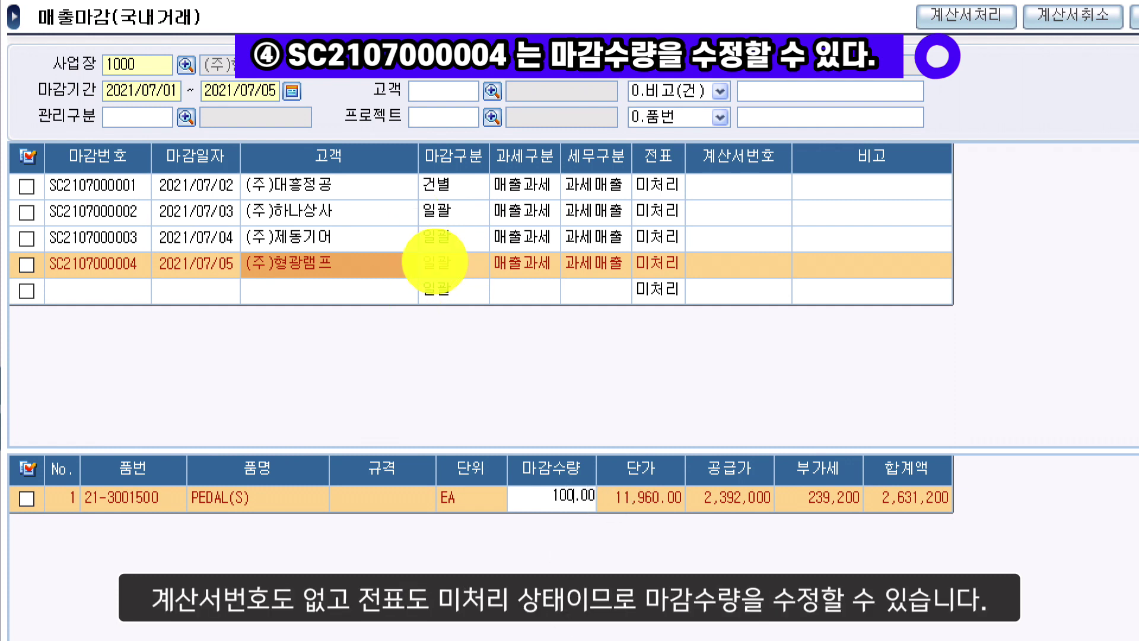
pyautogui.press('Return')
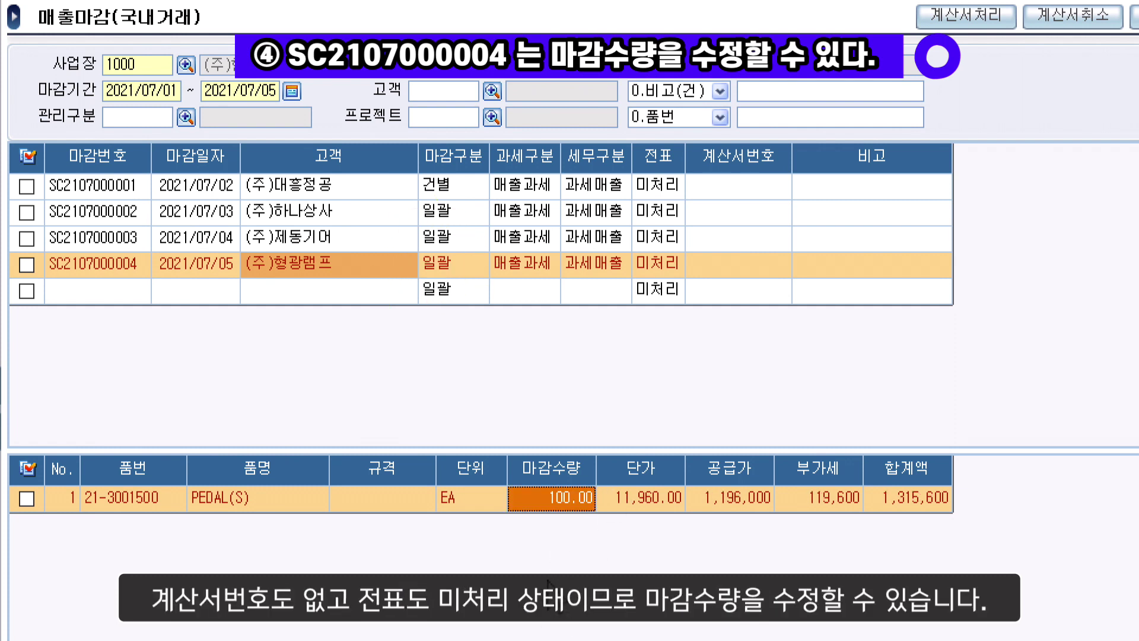
# Restore the PEDAL(S) line's 마감수량 in the (주)형광램프 closing to 200.
pyautogui.click(567, 505)
pyautogui.write('200')
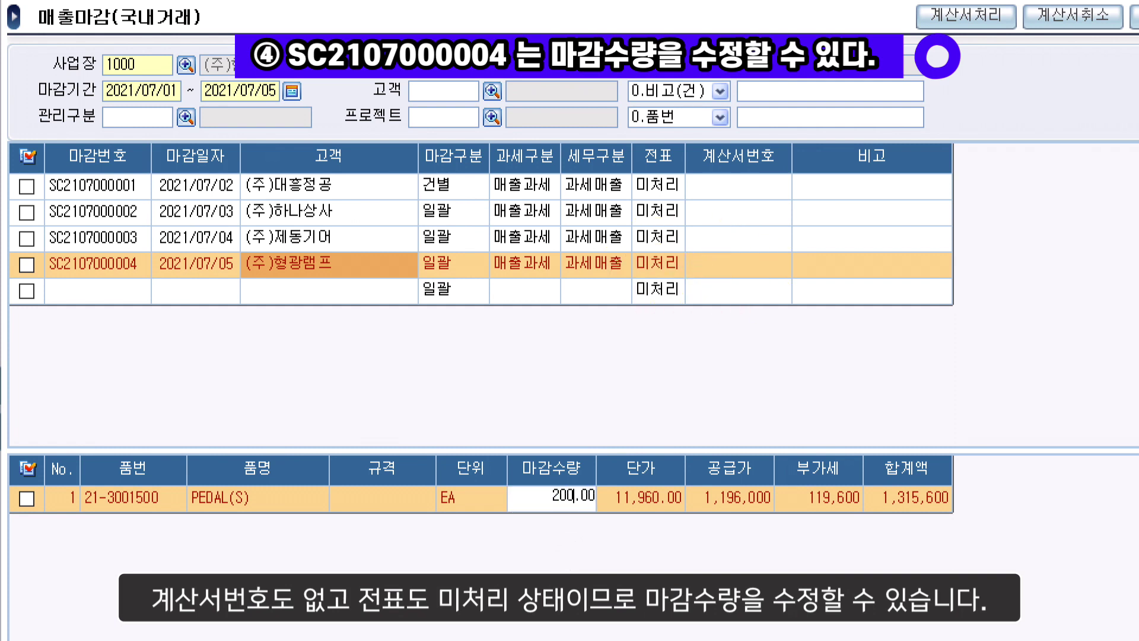
pyautogui.press('Return')
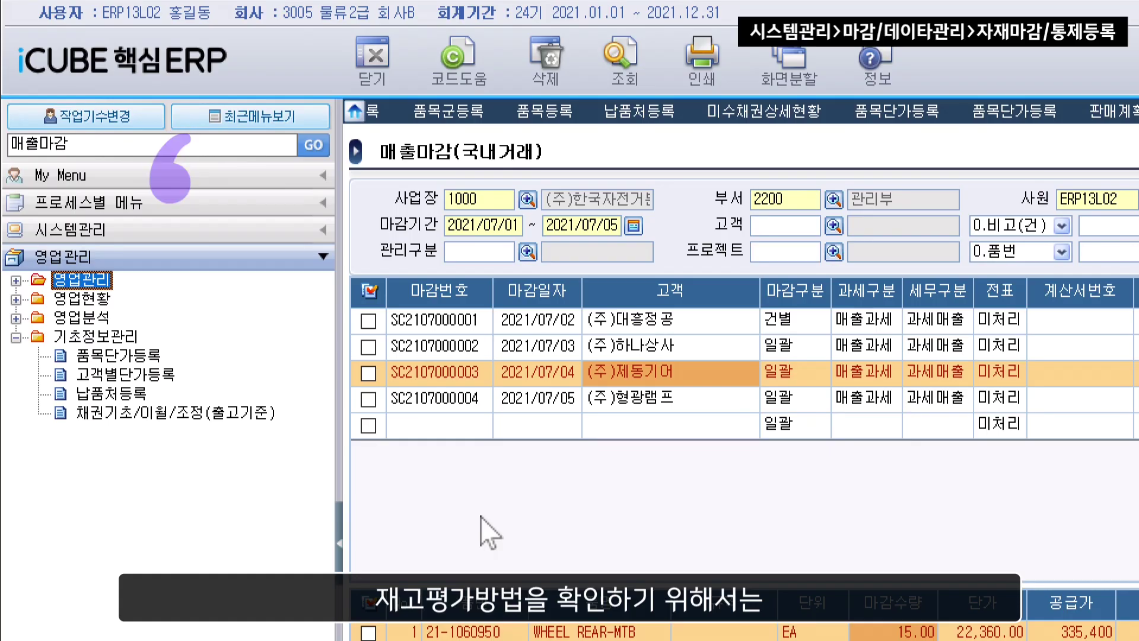
# Search the program's functions for 자재 and open 자재마감/통제등록 to check the 재고평가방법 setting.
pyautogui.click(210, 233)
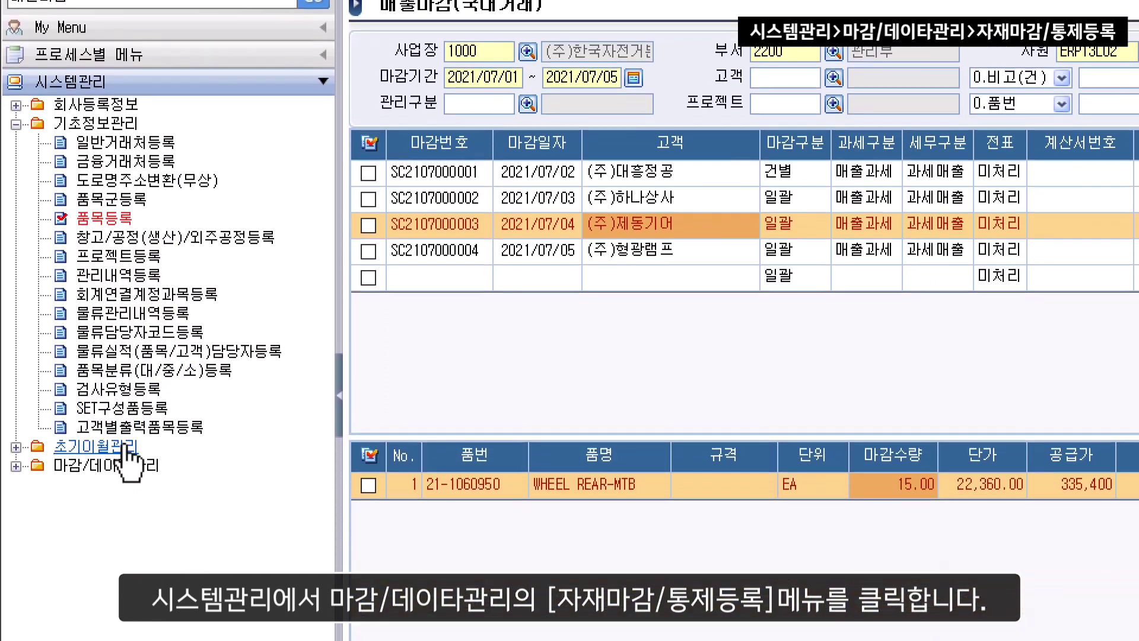
pyautogui.doubleClick(123, 614)
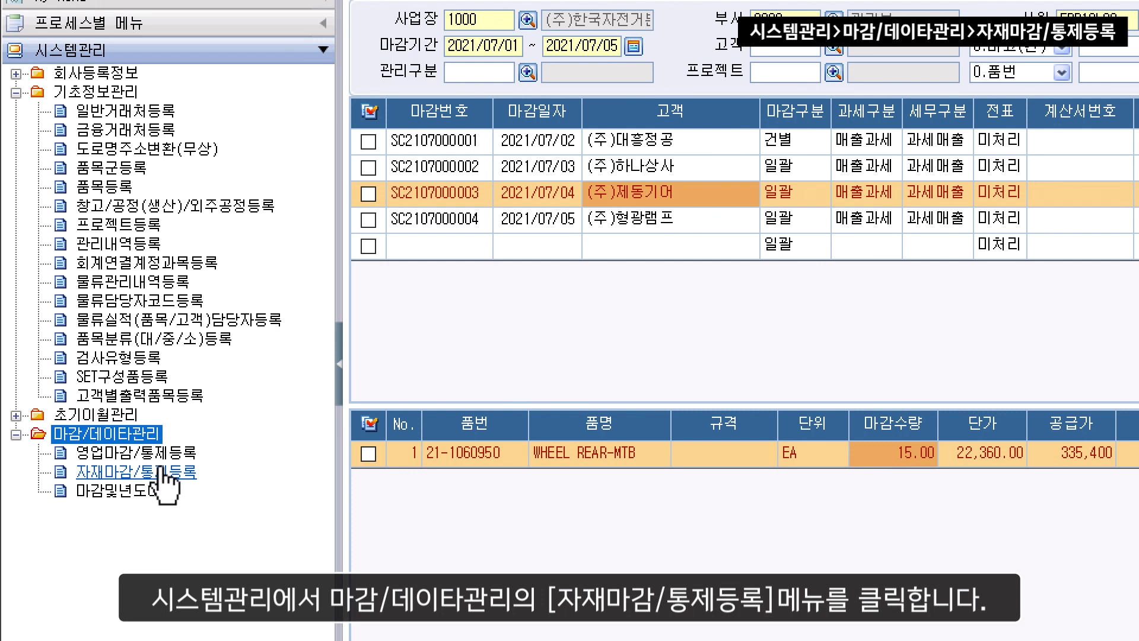
pyautogui.write('자재')
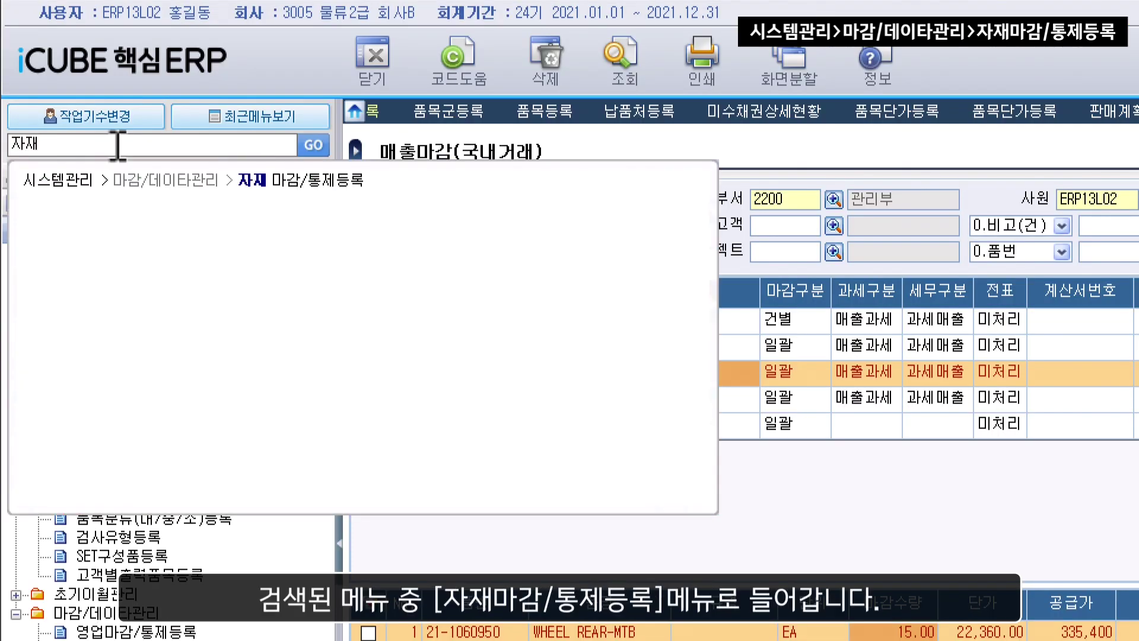
pyautogui.click(268, 181)
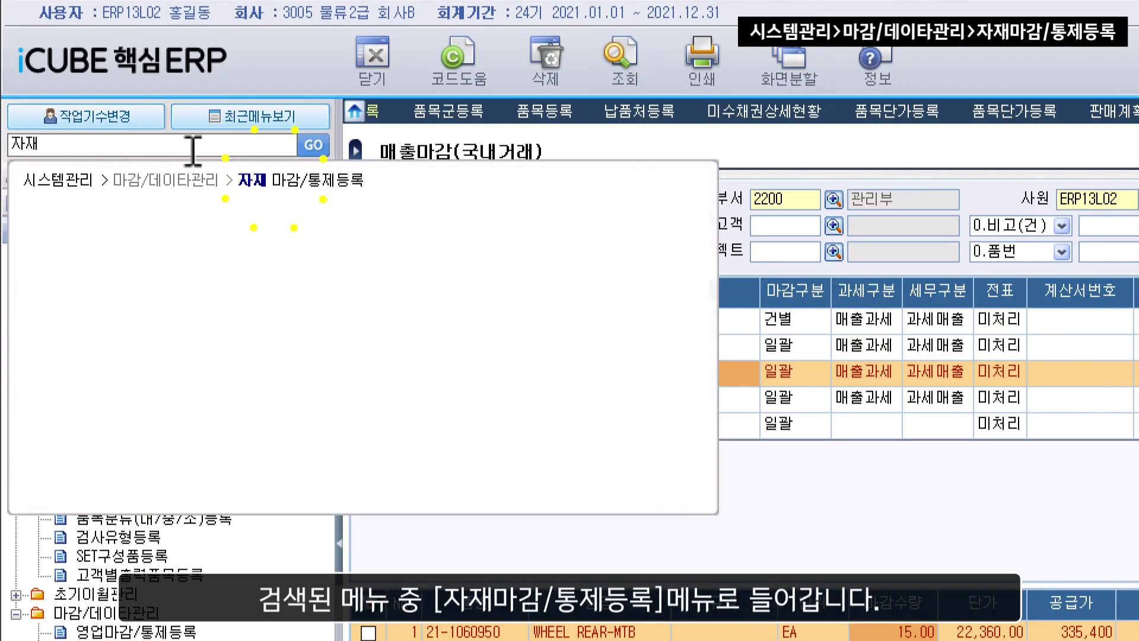
pyautogui.click(275, 181)
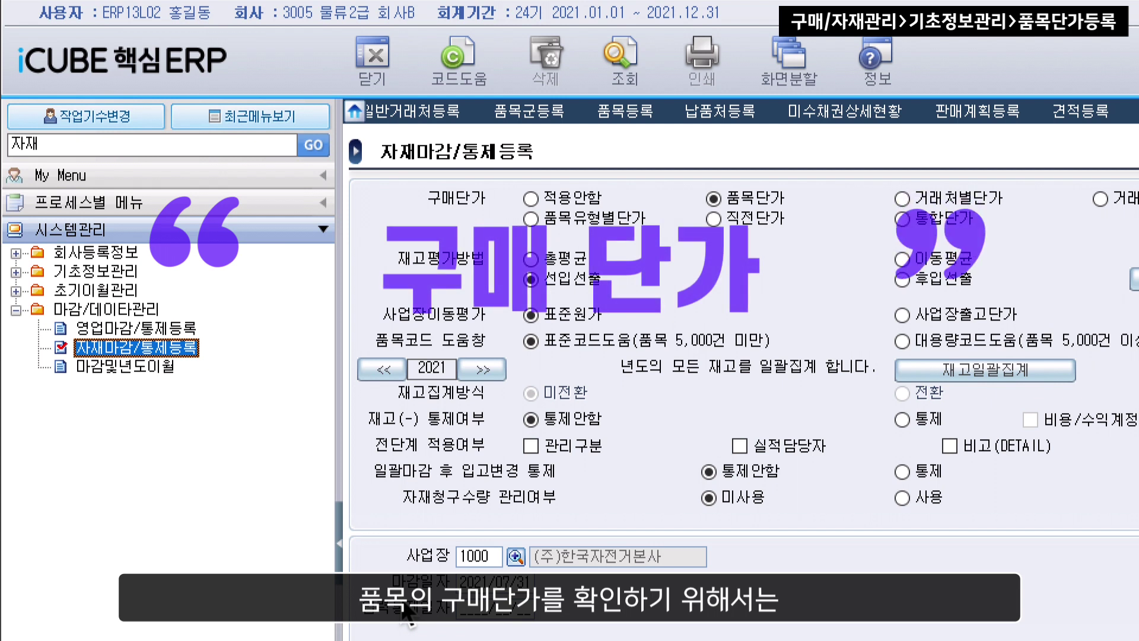
# Search for 단가 and open the 품목단가등록 screen belonging to 구매/자재관리.
pyautogui.click(81, 284)
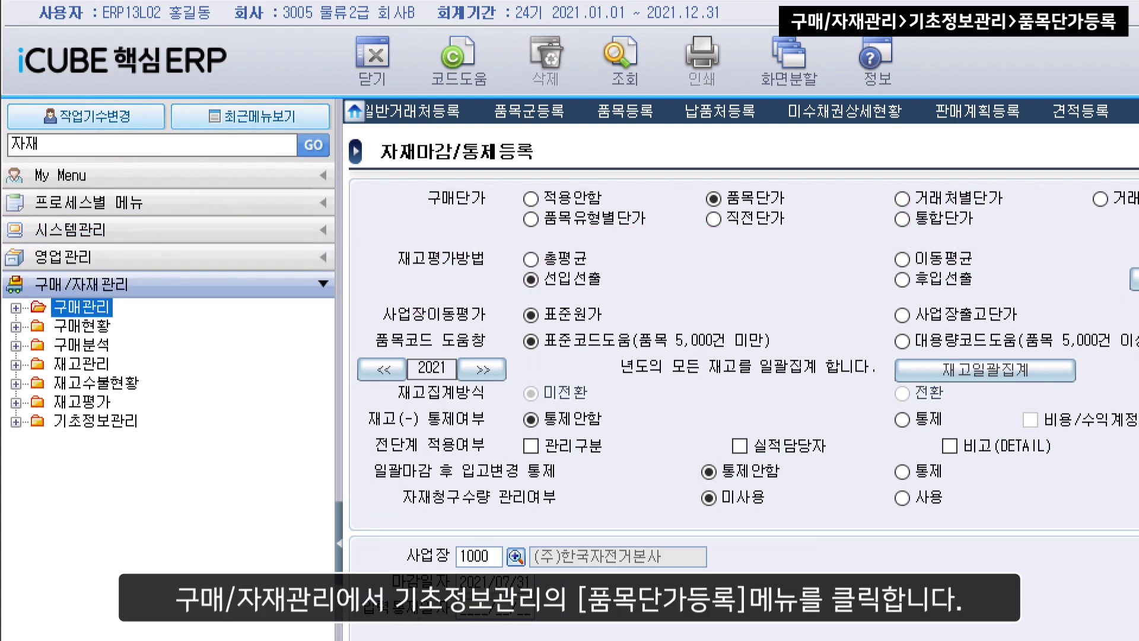
pyautogui.click(122, 422)
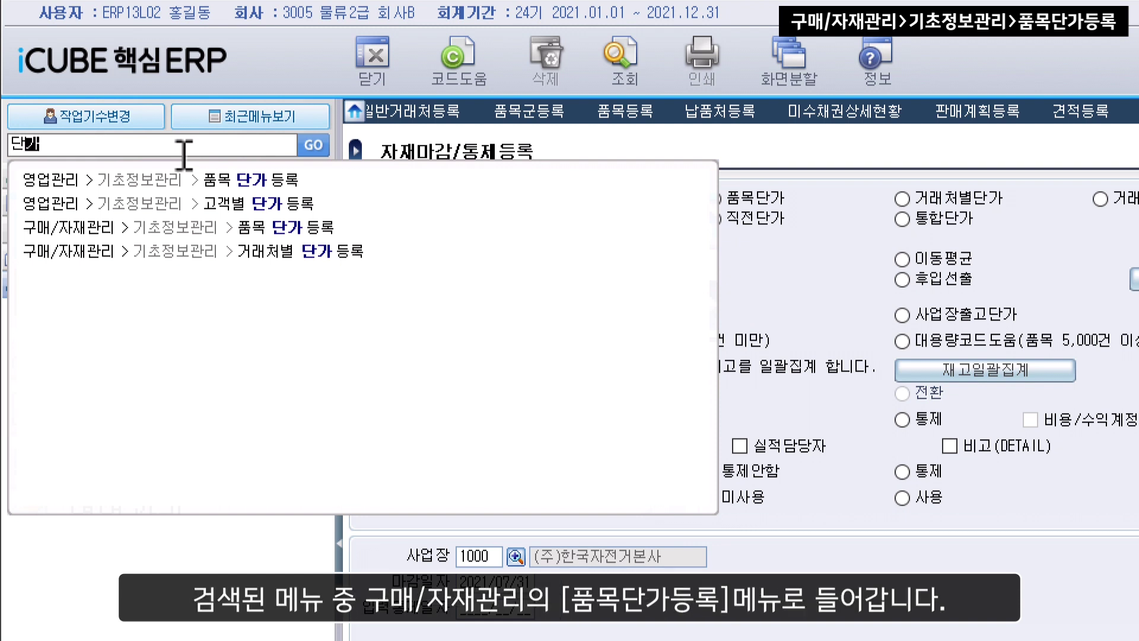
pyautogui.click(300, 232)
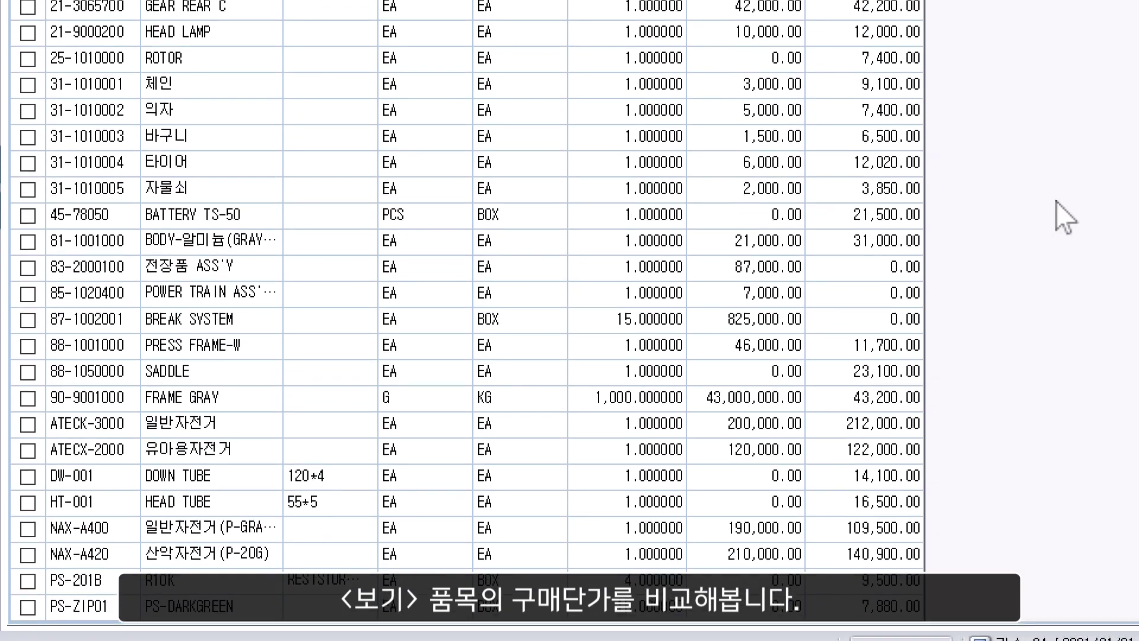
# Compare the 구매단가 of FRAME GRAY, 산악자전거(P-20G), 일반자전거 and DOWN TUBE.
pyautogui.click(87, 304)
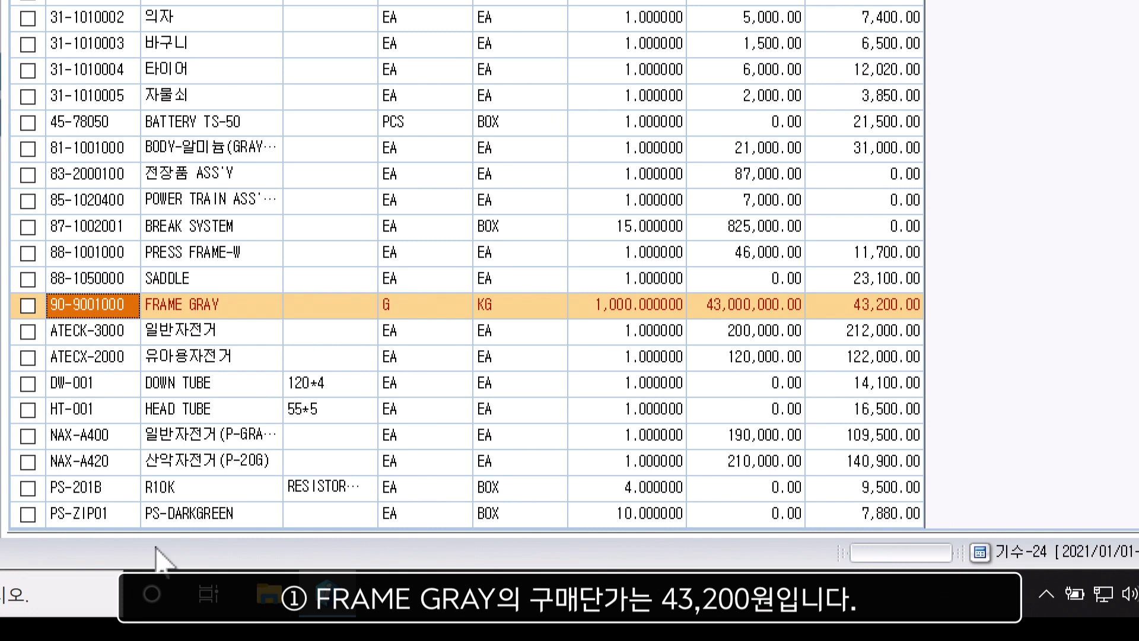
pyautogui.click(104, 465)
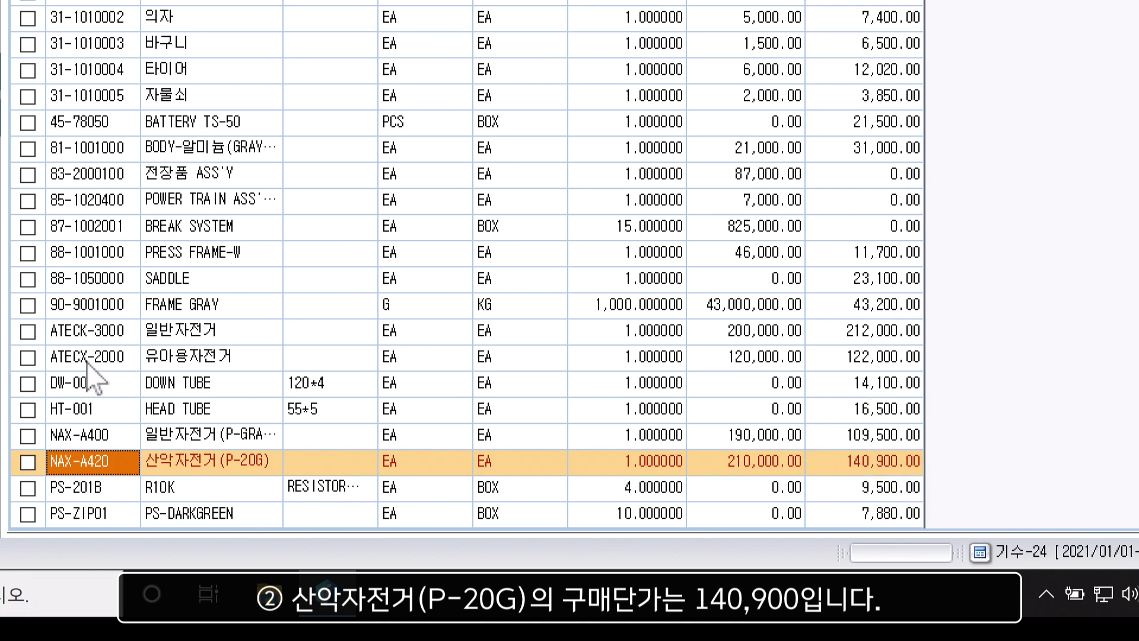
pyautogui.click(105, 335)
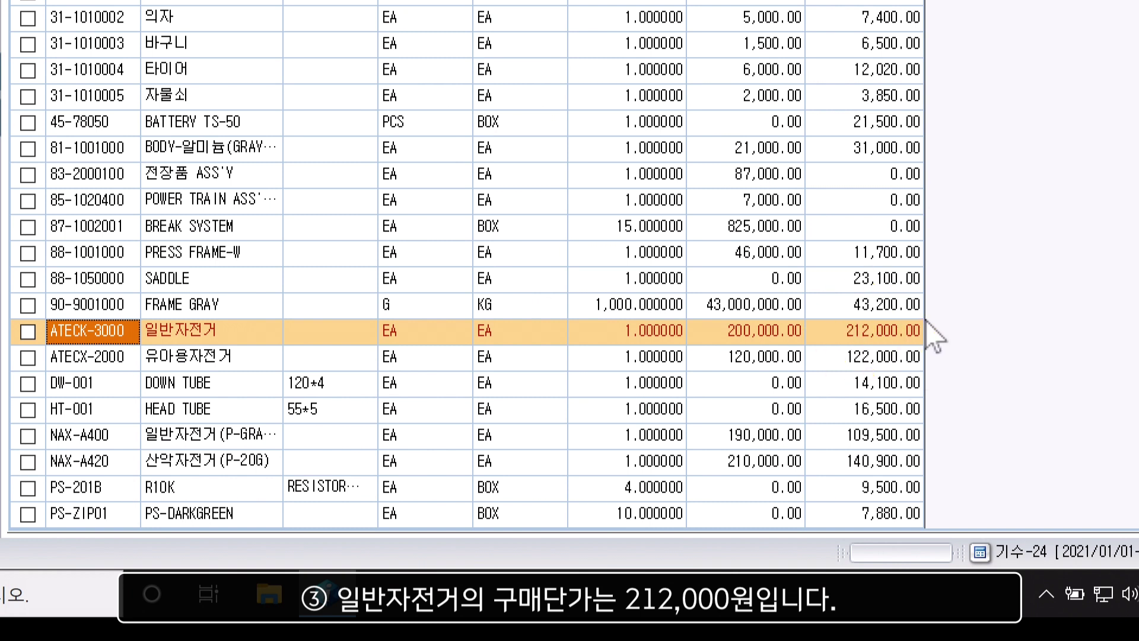
pyautogui.click(103, 380)
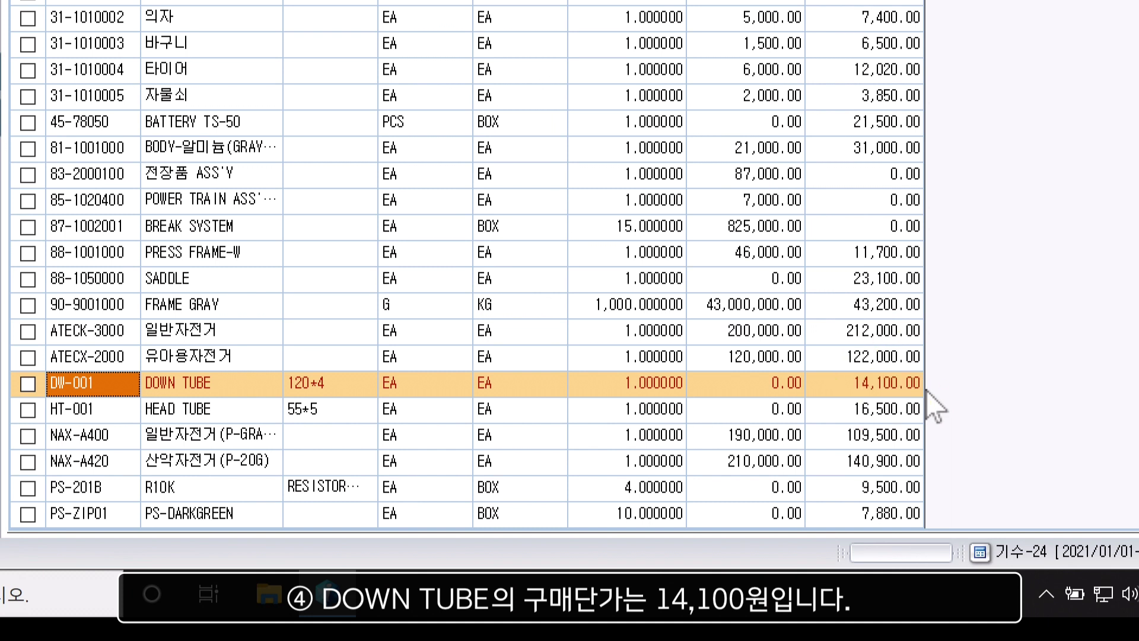
pyautogui.click(906, 336)
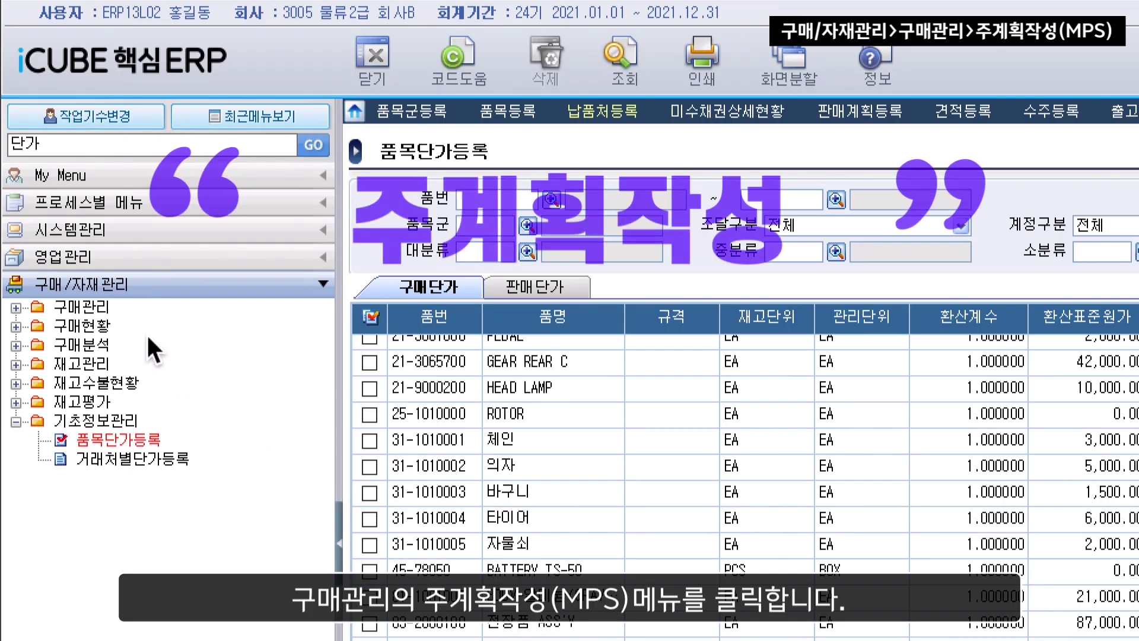
# Search for 주계획 and open the 주계획작성(MPS) screen of 구매관리.
pyautogui.click(84, 311)
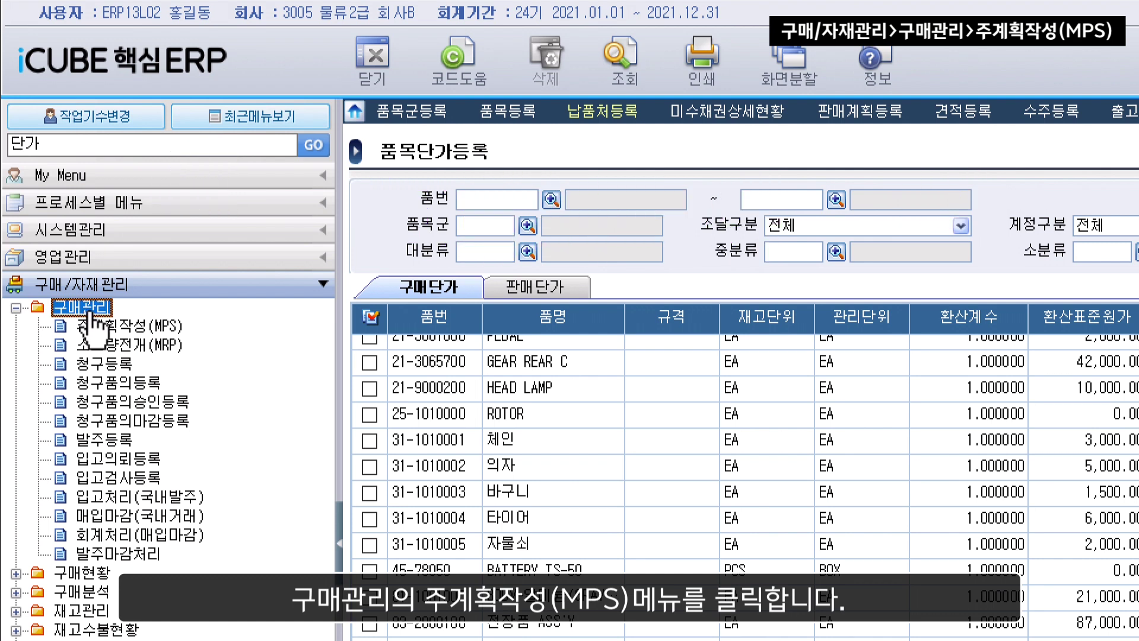
pyautogui.click(149, 328)
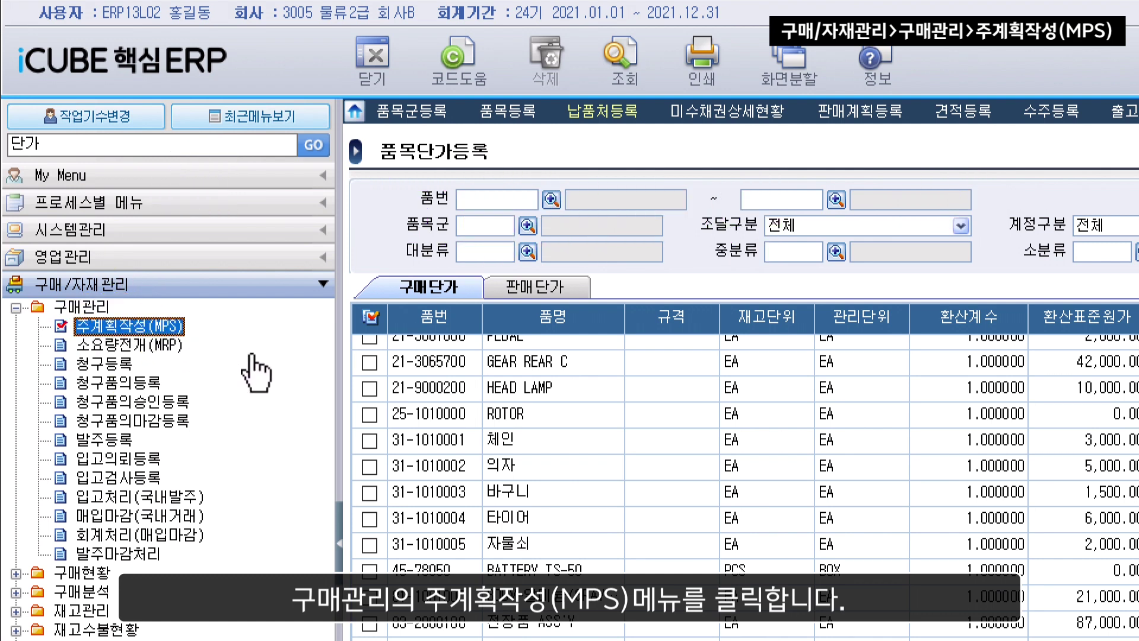
pyautogui.doubleClick(178, 144)
pyautogui.write('주계획')
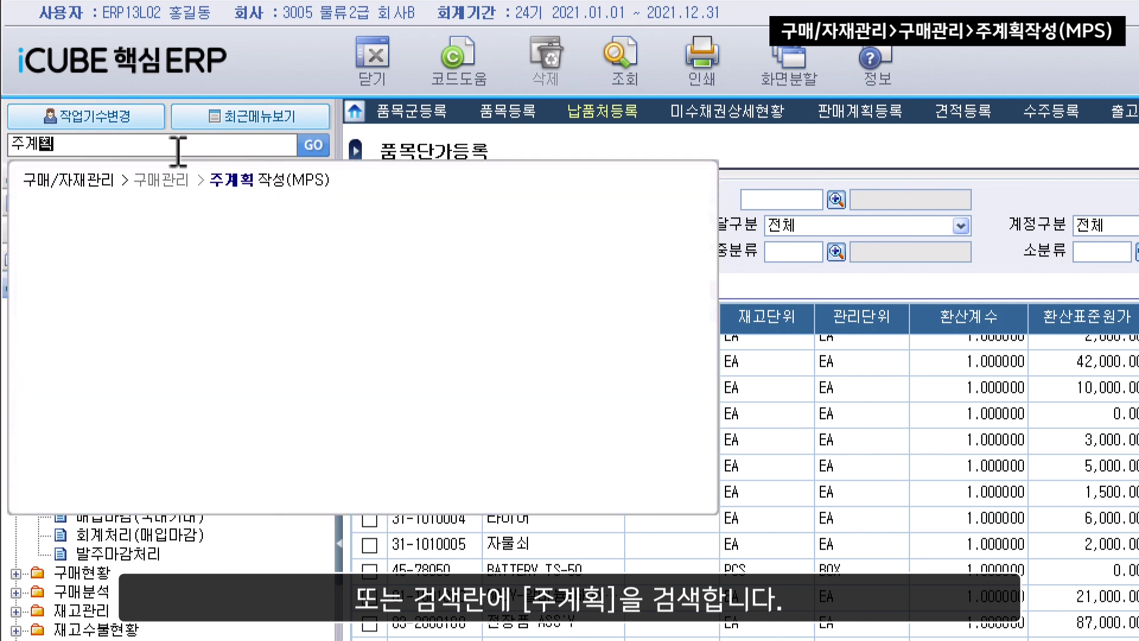
pyautogui.click(316, 189)
pyautogui.click(318, 189)
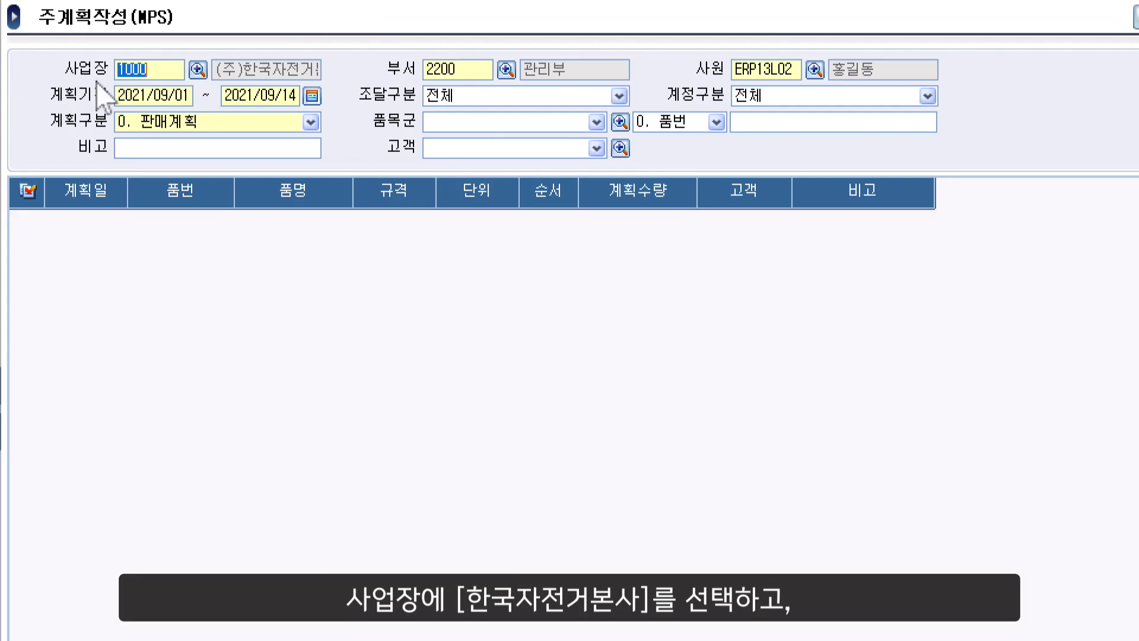
# Query the master plan for 계획기간 2021/07/01 to 2021/07/31 with 계획구분 2. SIMULATION and check each item's 계획수량.
pyautogui.click(312, 96)
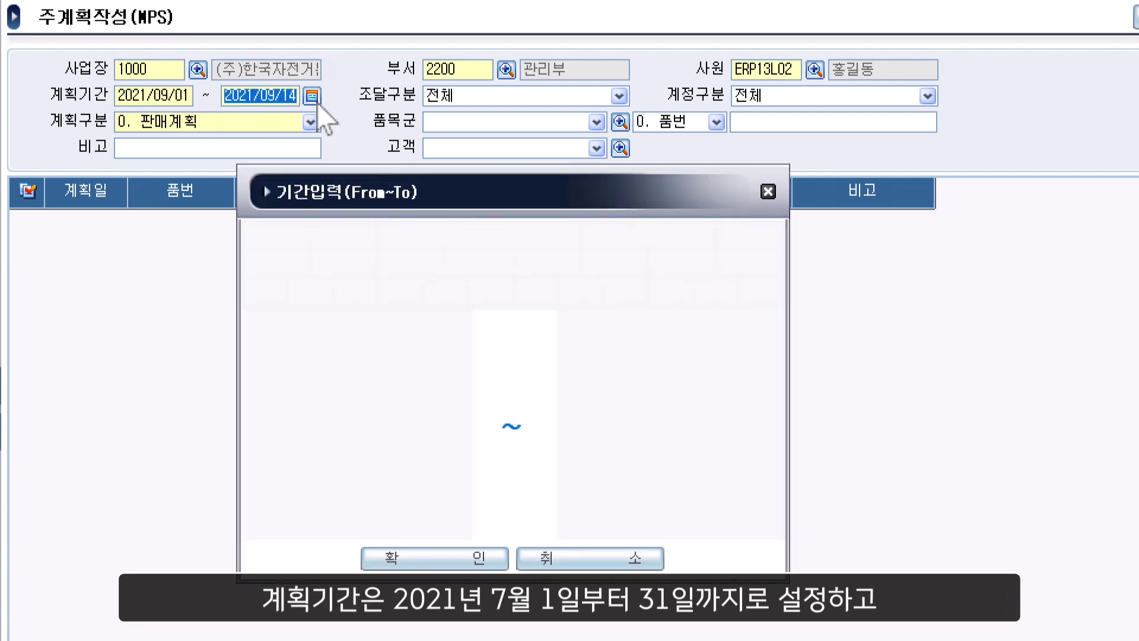
pyautogui.click(541, 290)
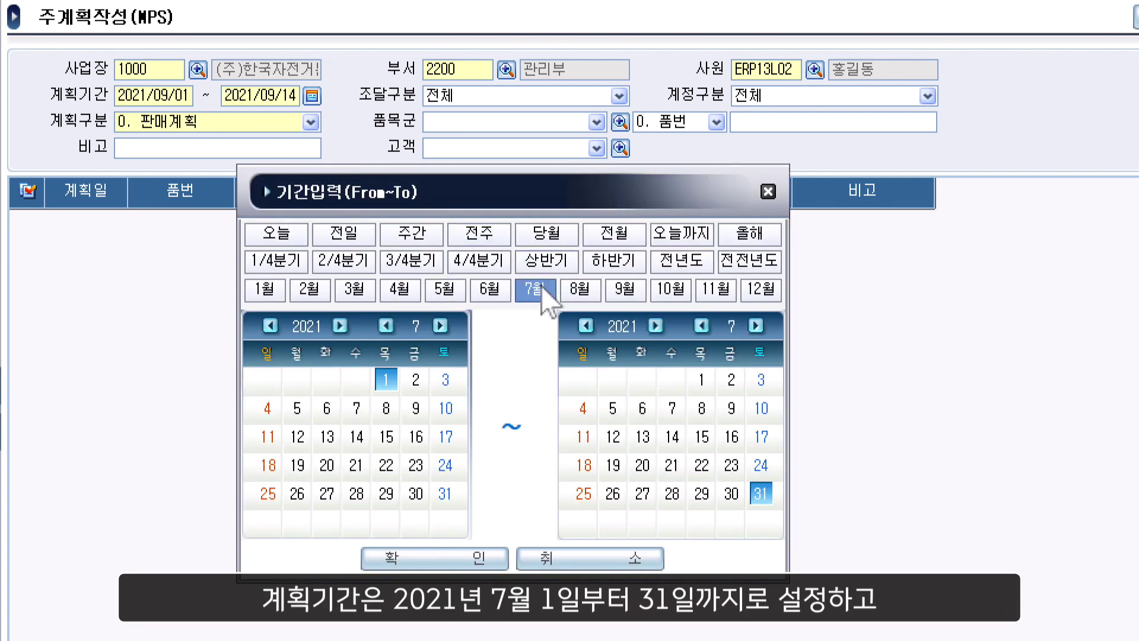
pyautogui.click(446, 560)
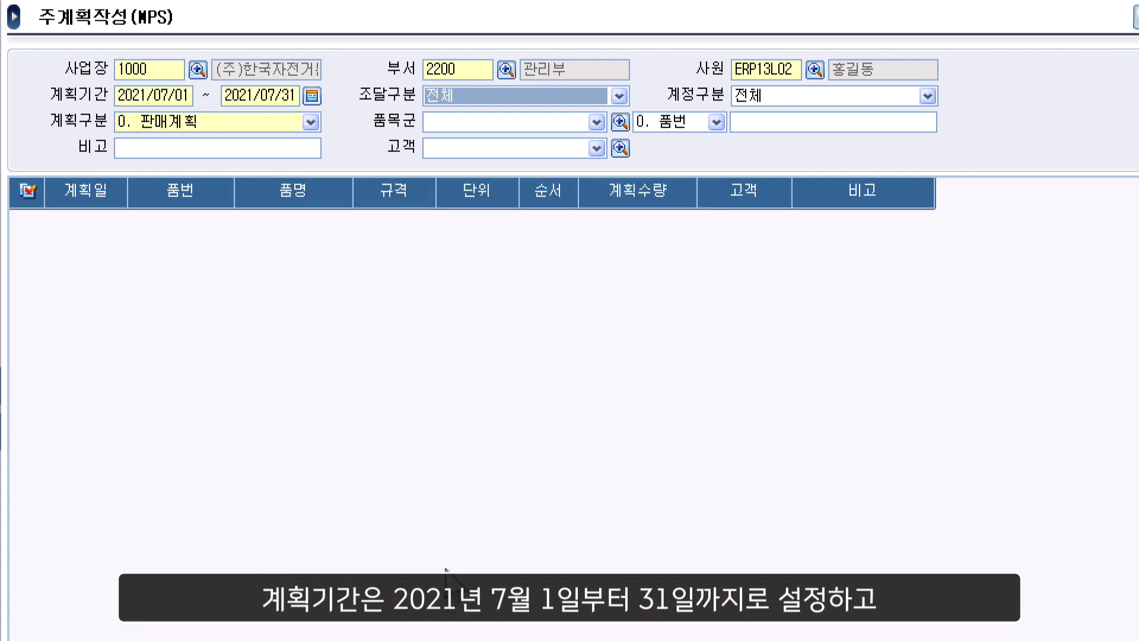
pyautogui.click(278, 122)
pyautogui.click(276, 177)
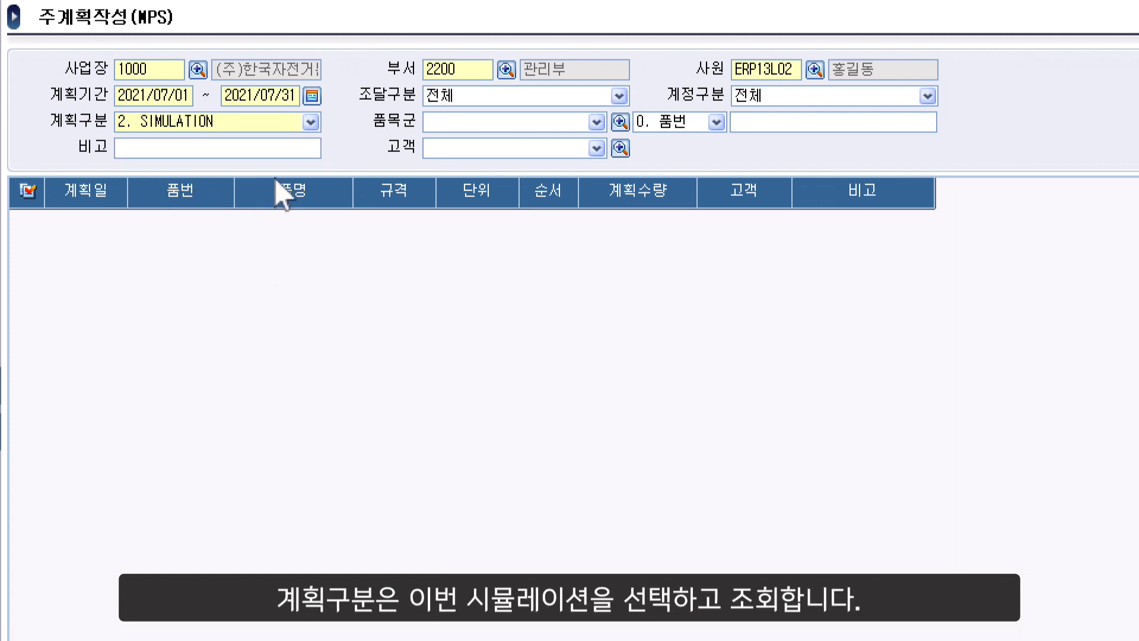
pyautogui.press('F12')
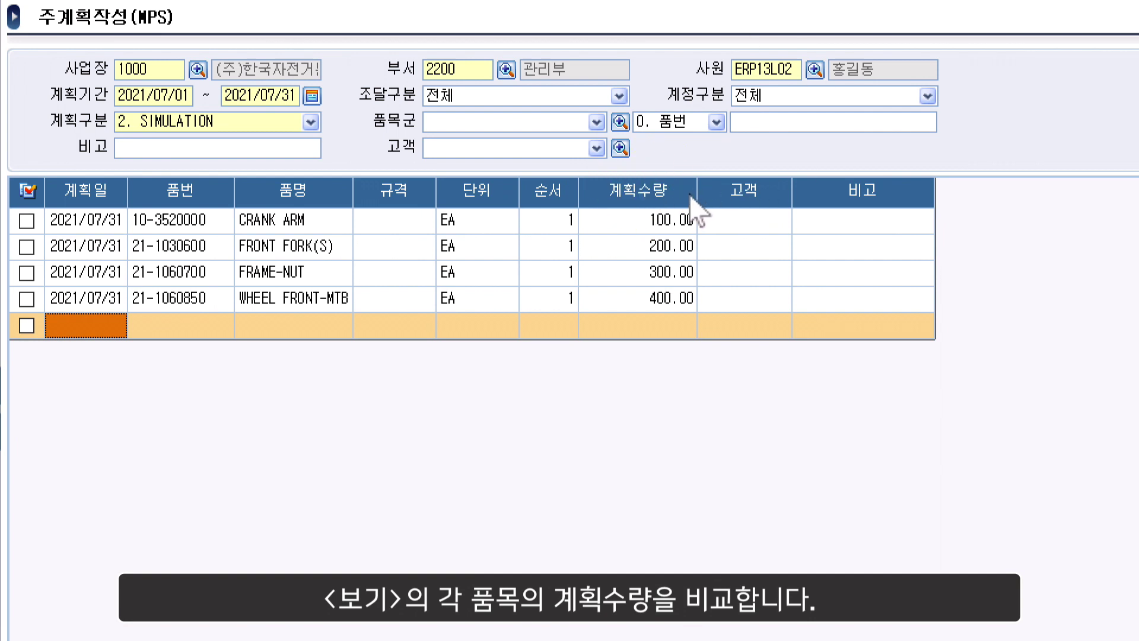
pyautogui.click(679, 226)
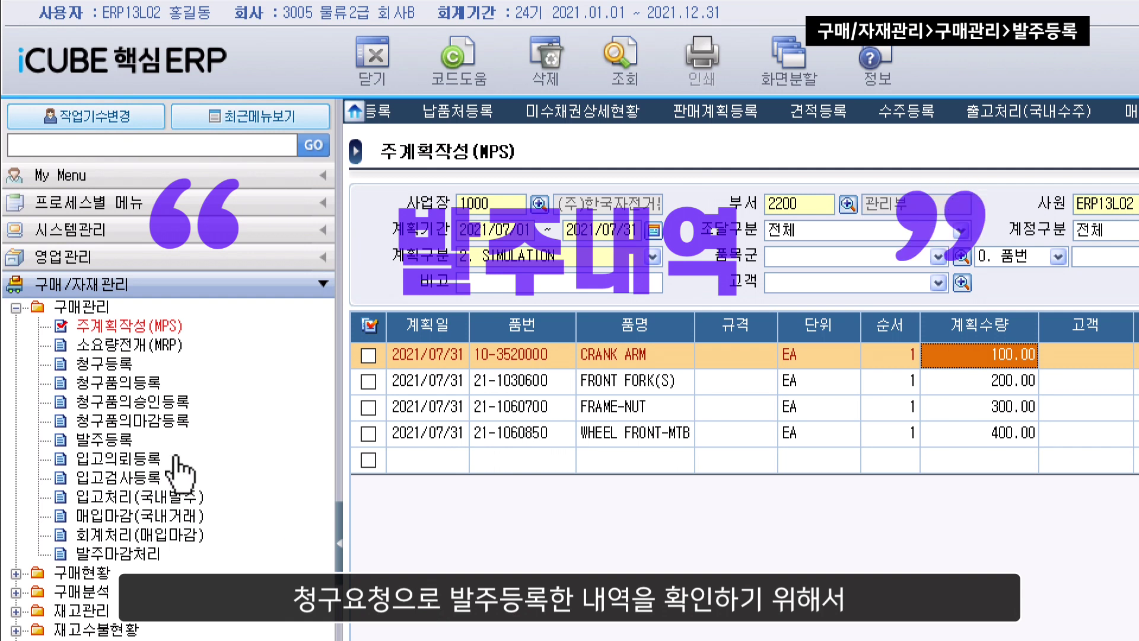
# Search for 발주 and open the 발주등록 screen of 구매관리.
pyautogui.click(101, 440)
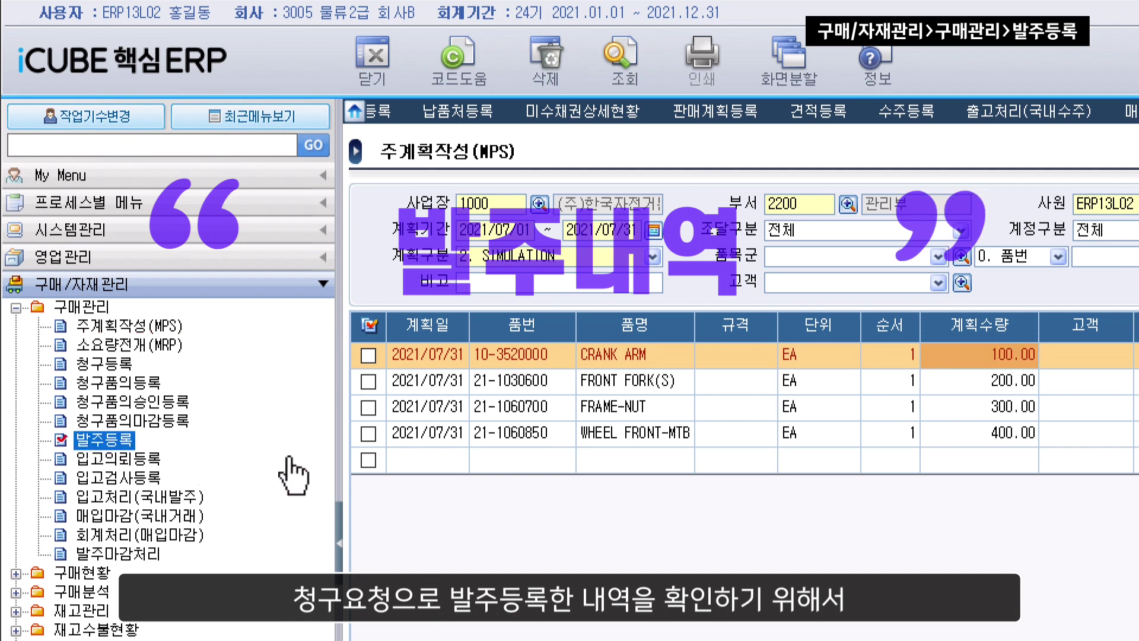
pyautogui.click(223, 151)
pyautogui.write('발주')
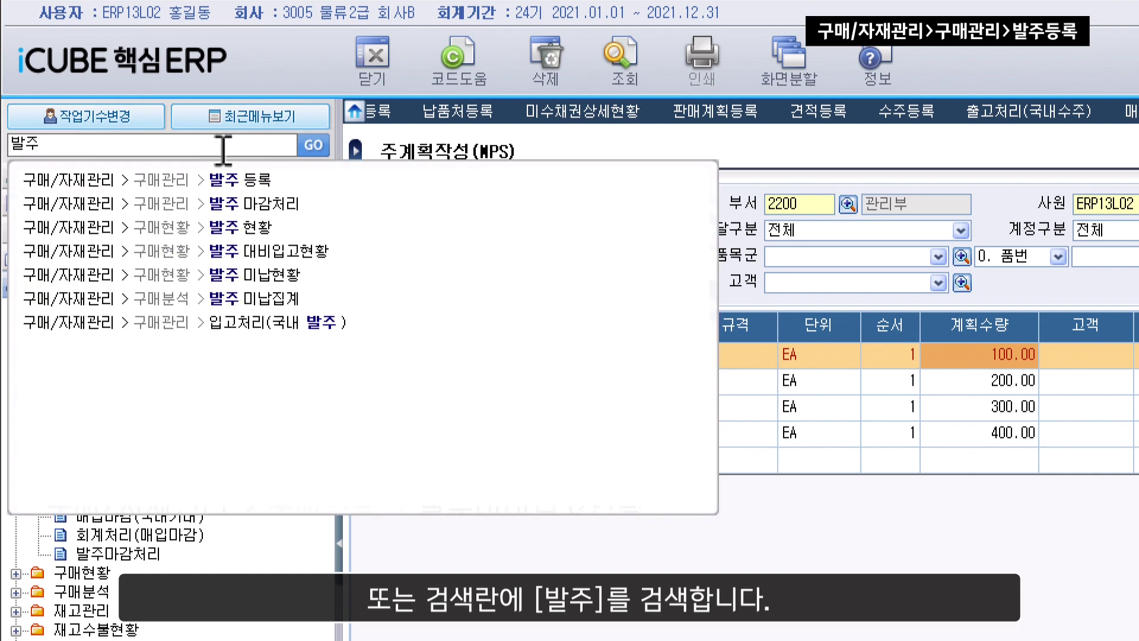
pyautogui.click(269, 185)
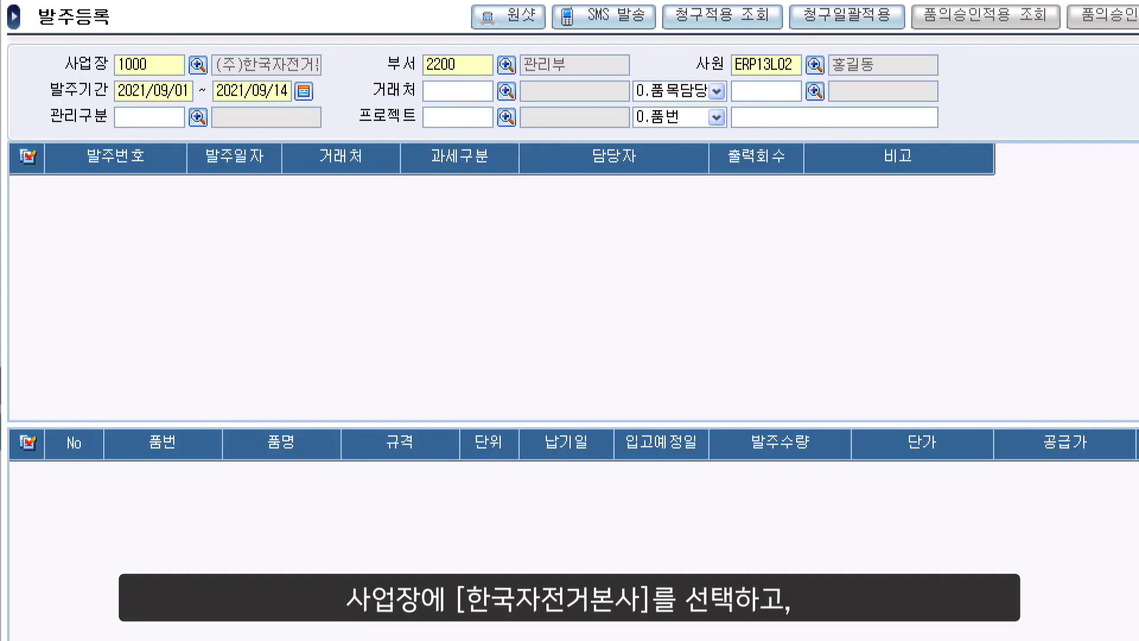
# Query the purchase orders of 사업장 1000 for 발주기간 2021/07/01 to 2021/07/10.
pyautogui.click(304, 91)
pyautogui.click(535, 289)
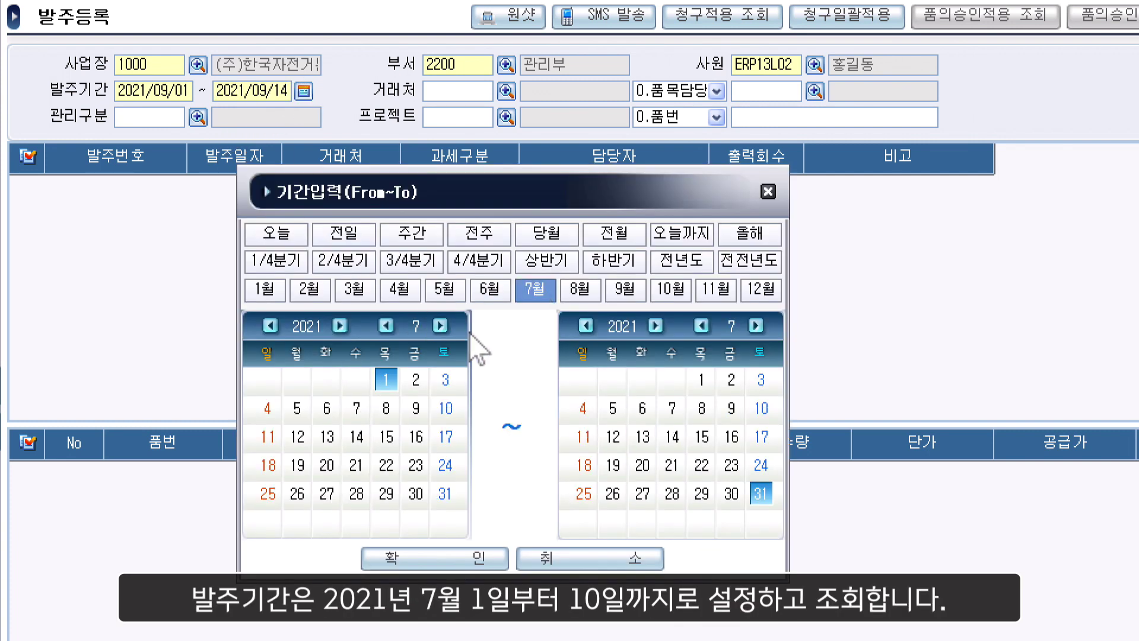
pyautogui.click(761, 408)
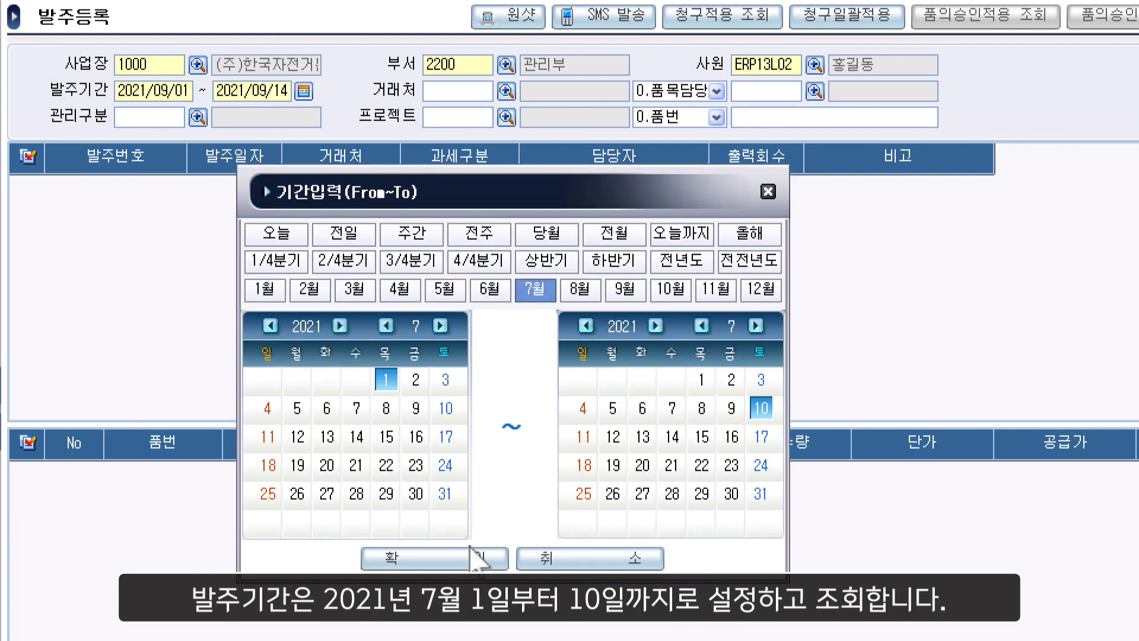
pyautogui.click(468, 558)
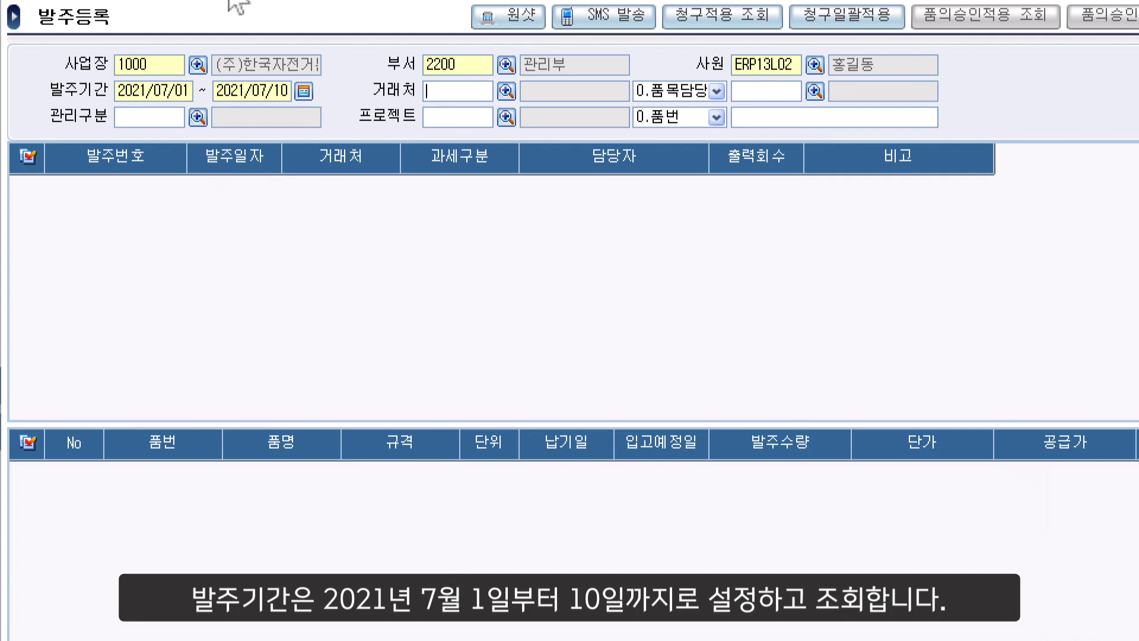
pyautogui.press('F12')
# Check the [발주등록] 이력정보 of the SEAT CLAMP item in the (주)대흥정공 order dated 2021/07/01.
pyautogui.click(179, 191)
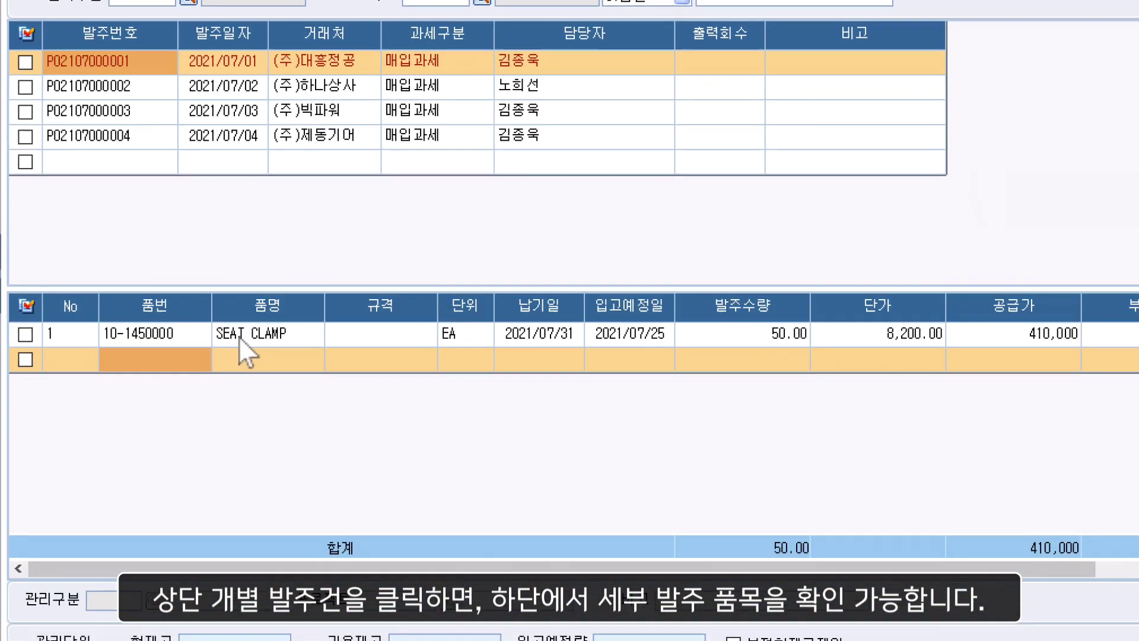
pyautogui.click(250, 473)
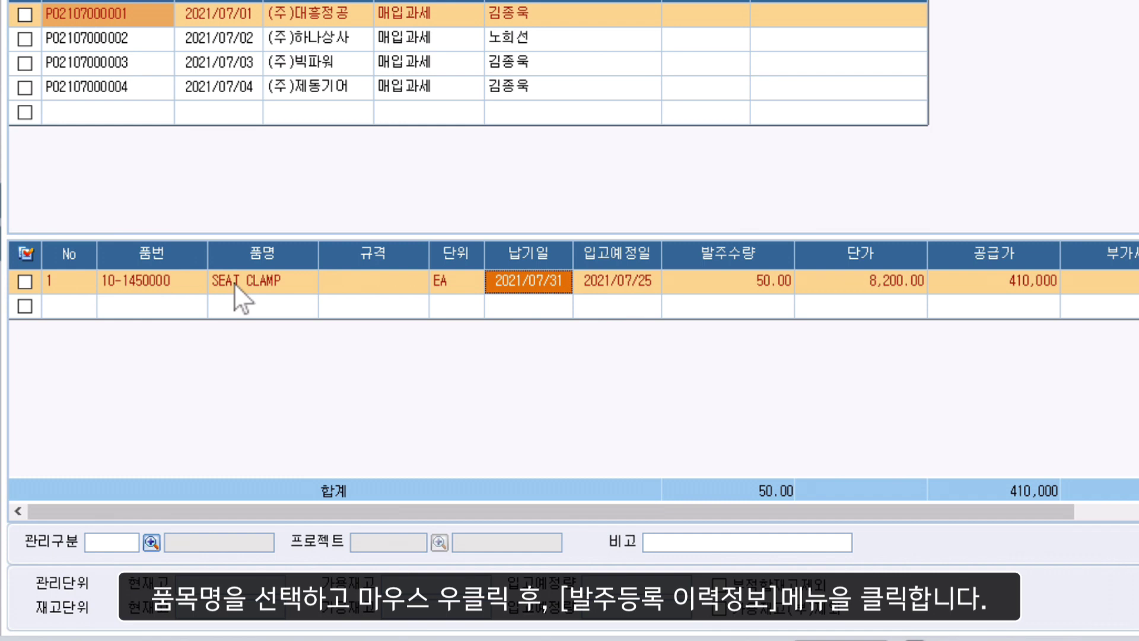
pyautogui.rightClick(237, 286)
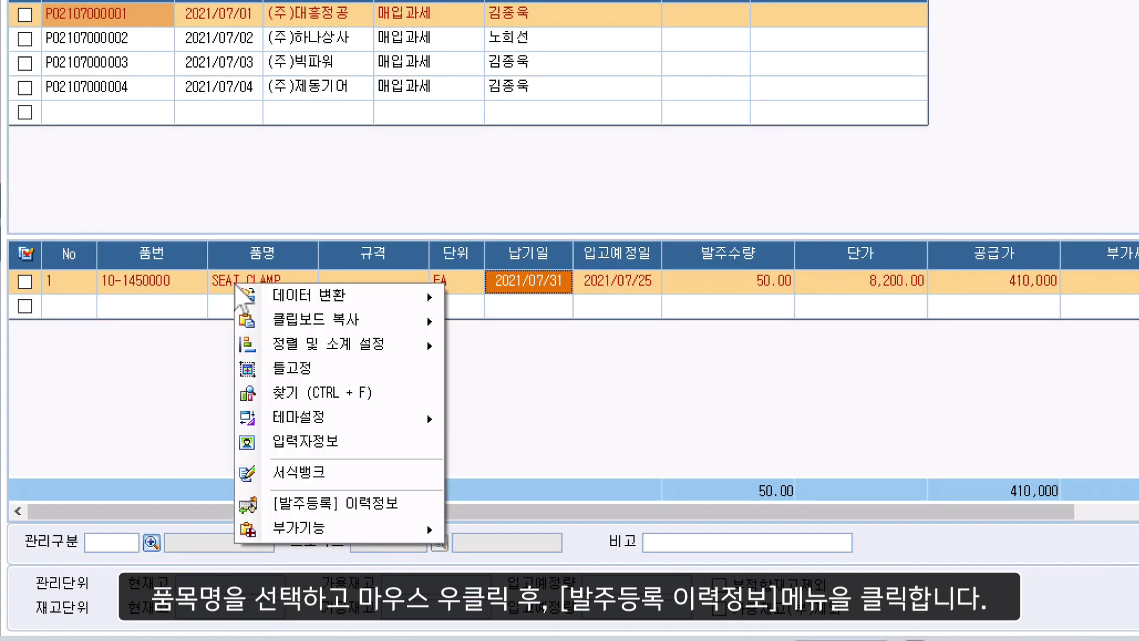
pyautogui.click(358, 504)
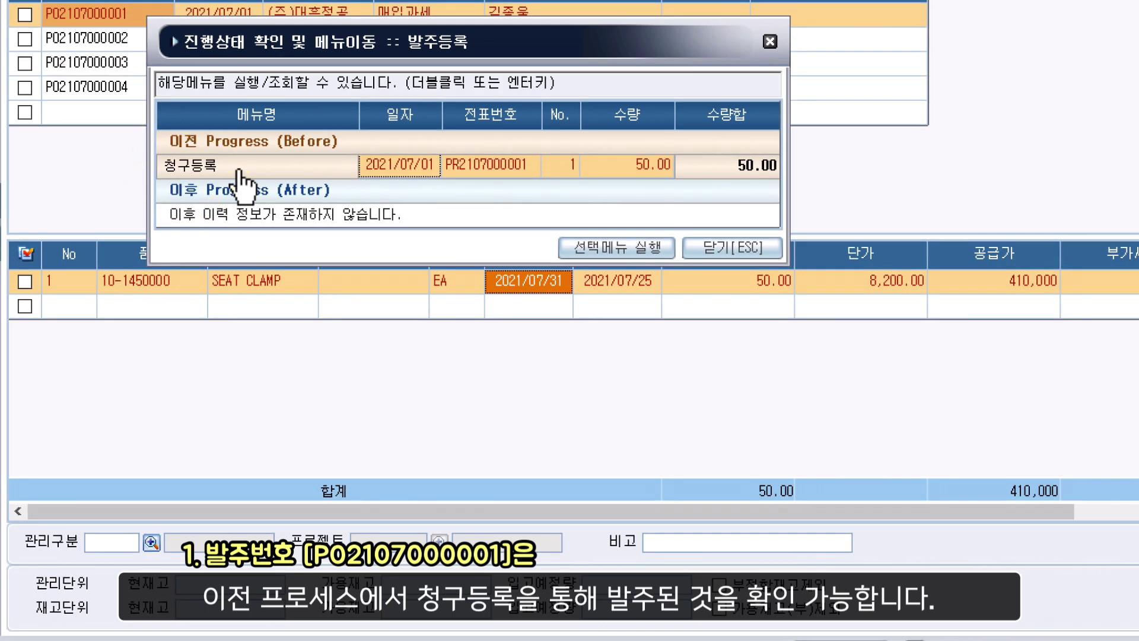
pyautogui.click(706, 246)
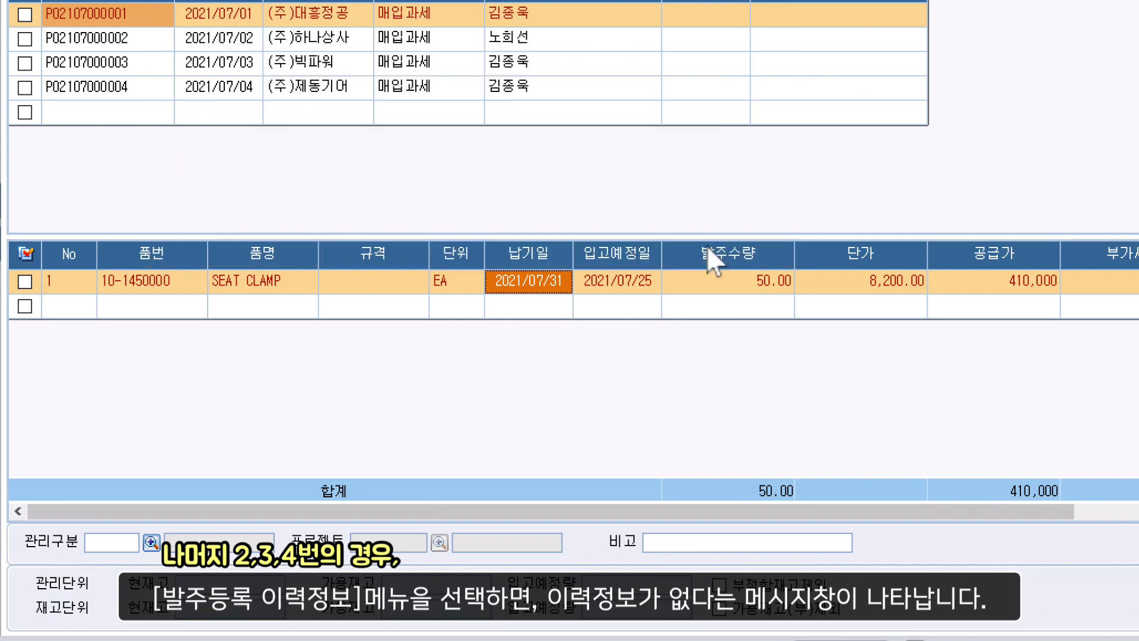
# Check the [발주등록] 이력정보 of the item in each of the (주)하나상사, (주)빅파워 and (주)제동기어 orders.
pyautogui.click(166, 40)
pyautogui.rightClick(266, 280)
pyautogui.click(391, 493)
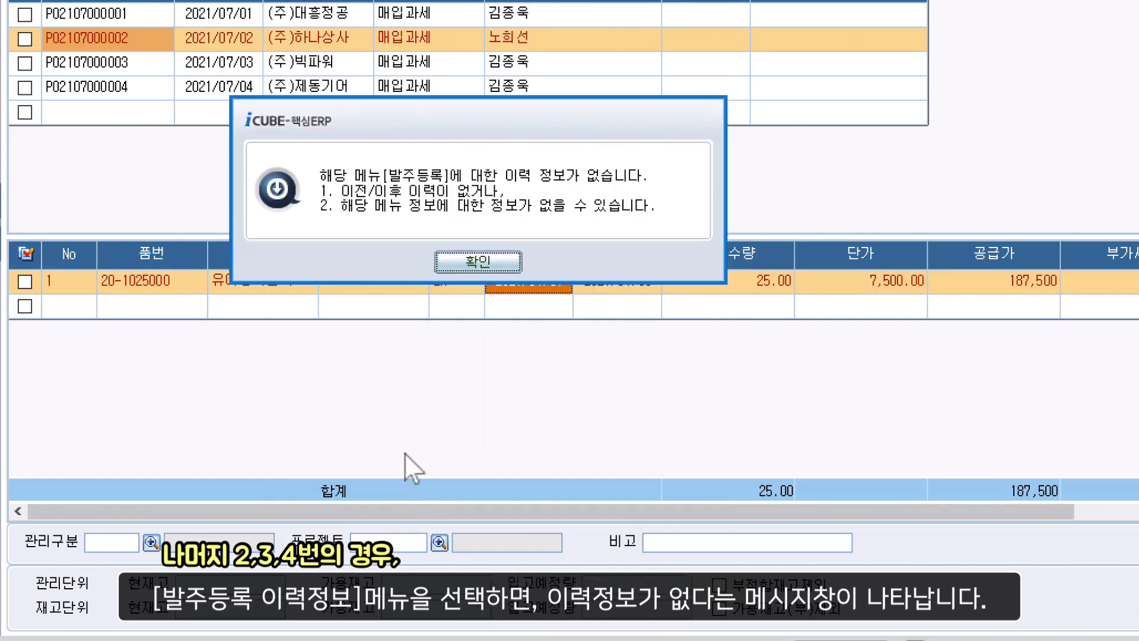
pyautogui.click(534, 330)
pyautogui.click(154, 62)
pyautogui.rightClick(241, 282)
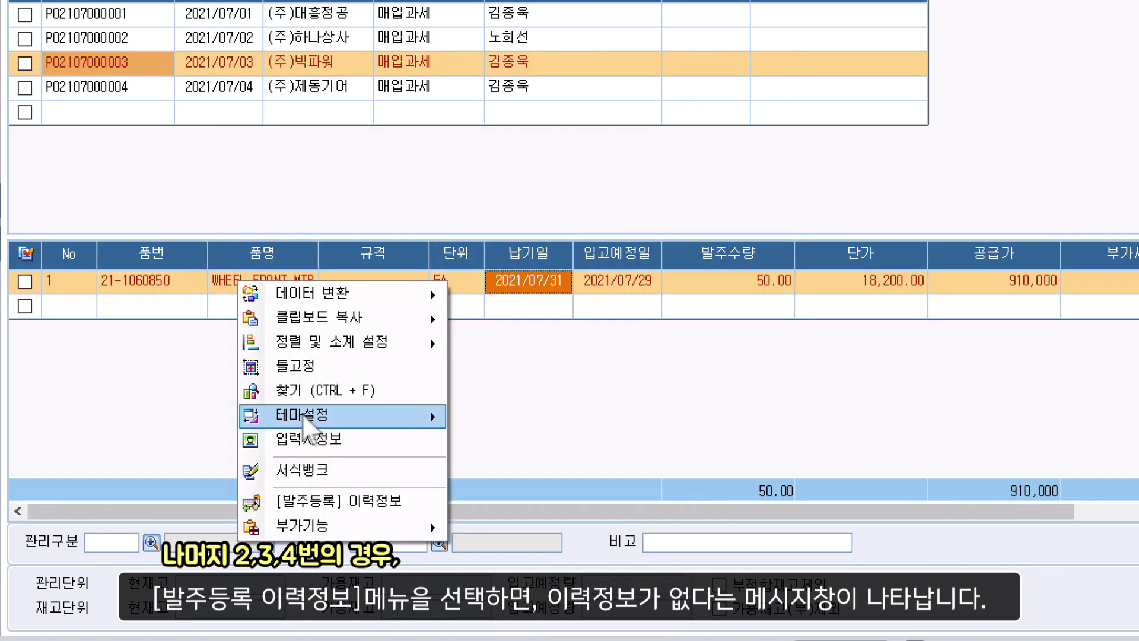
pyautogui.click(350, 494)
pyautogui.press('Return')
pyautogui.click(151, 86)
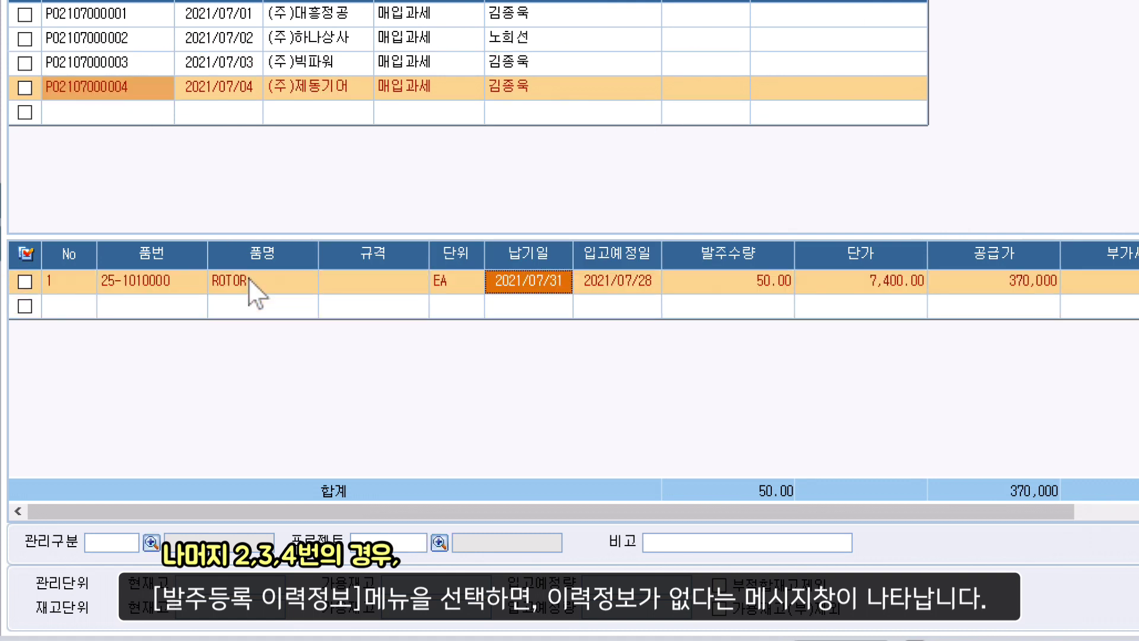
pyautogui.rightClick(249, 280)
pyautogui.click(362, 500)
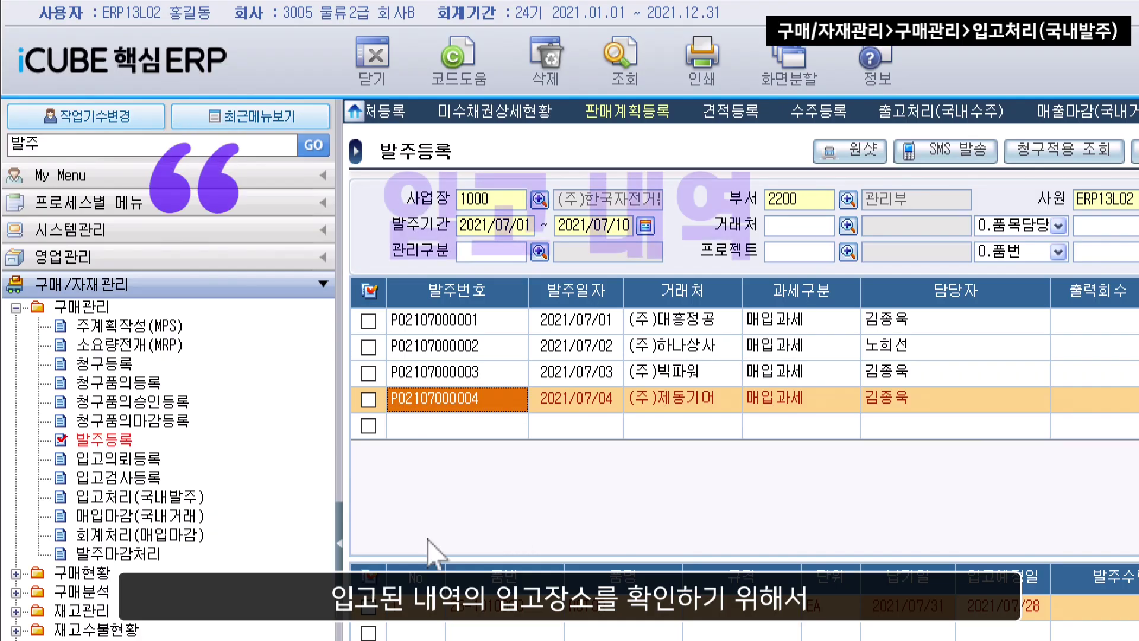
# Search for 입고 and open the 입고처리(국내발주) screen of 구매관리.
pyautogui.click(175, 497)
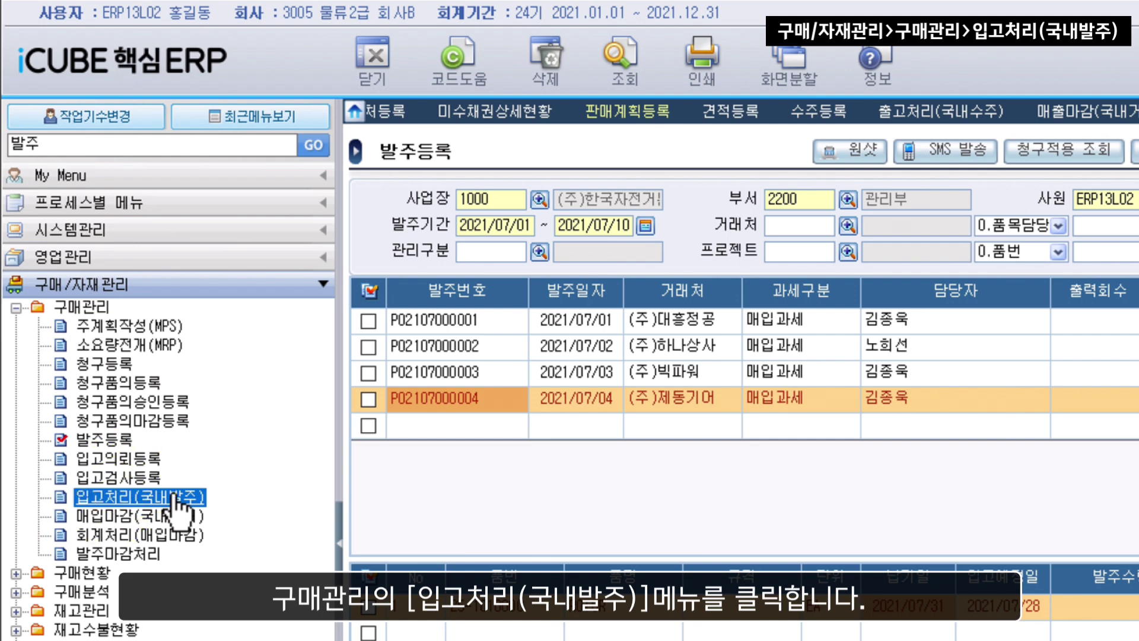
pyautogui.doubleClick(151, 146)
pyautogui.write('입고')
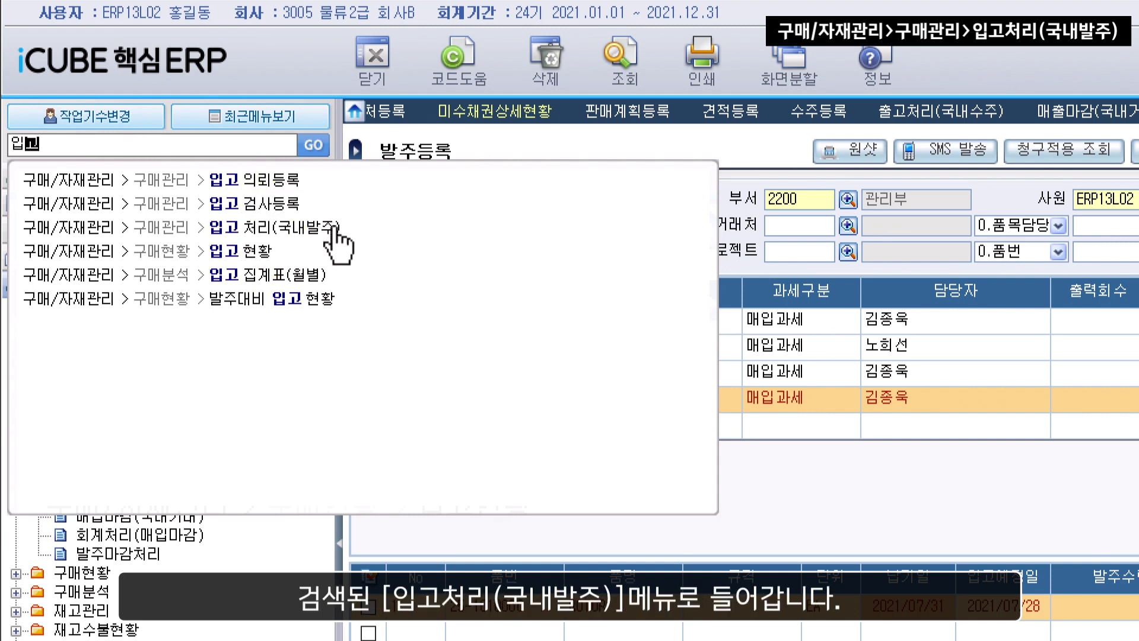
pyautogui.click(297, 228)
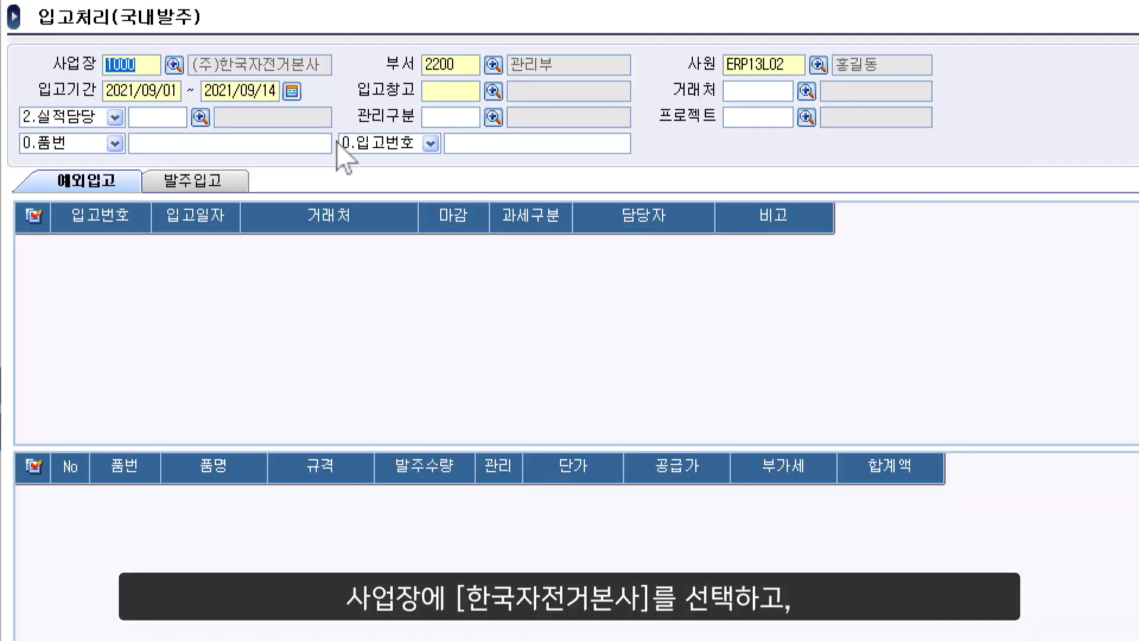
# Query the receipts for 입고기간 2021/07/15 to 2021/07/15 with 입고창고 M100 부품창고.
pyautogui.click(292, 90)
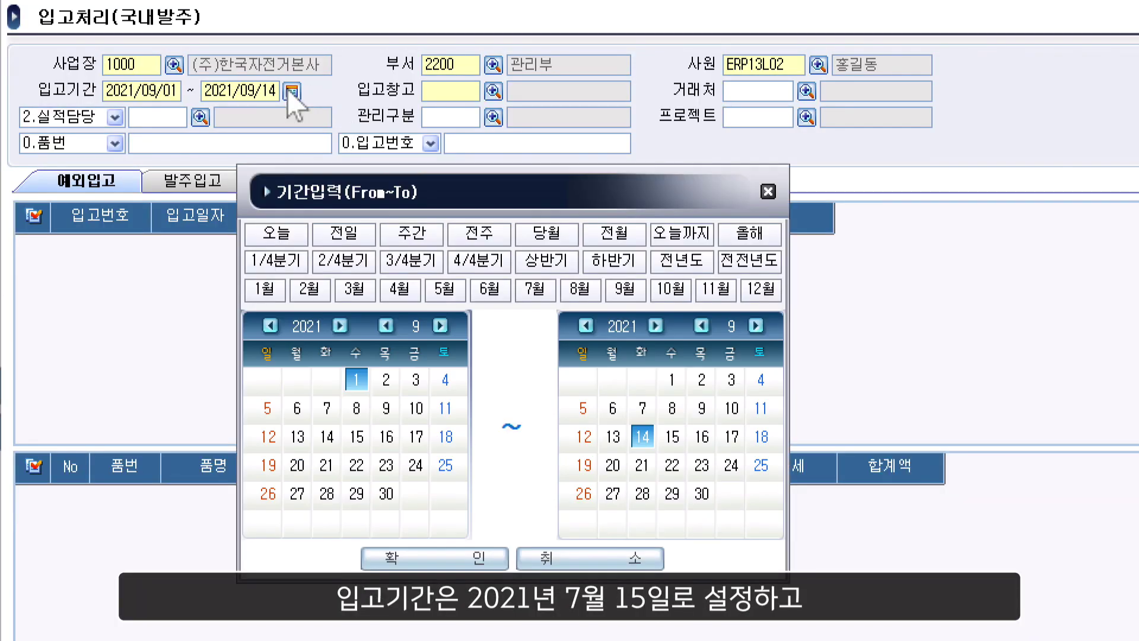
pyautogui.click(534, 289)
pyautogui.click(386, 439)
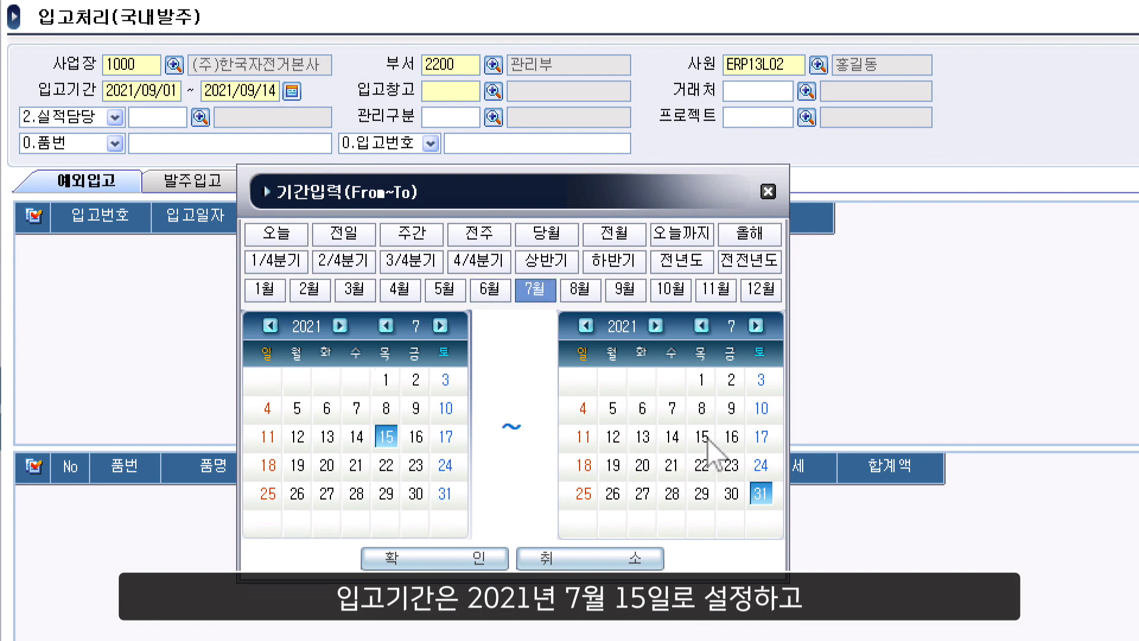
pyautogui.click(701, 437)
pyautogui.click(482, 559)
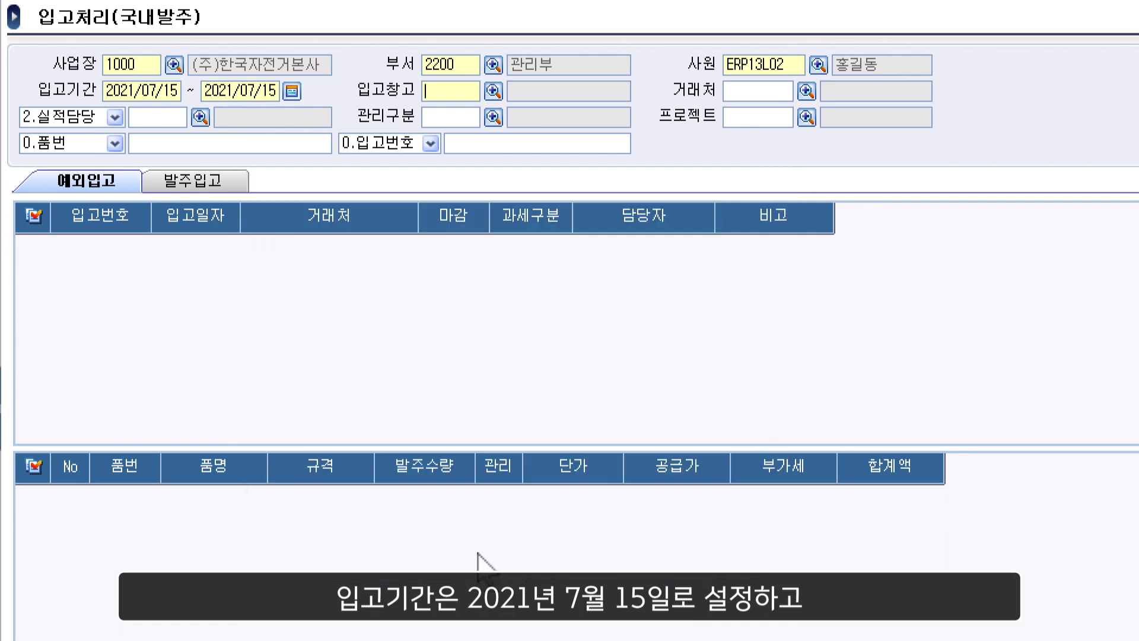
pyautogui.click(494, 92)
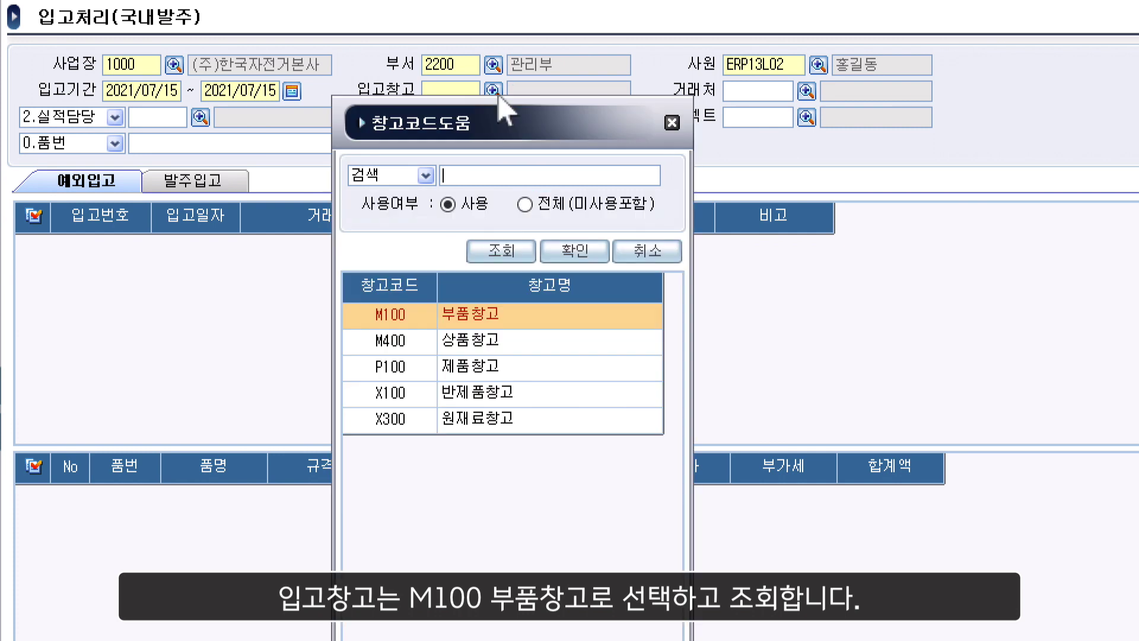
pyautogui.click(503, 323)
pyautogui.doubleClick(503, 323)
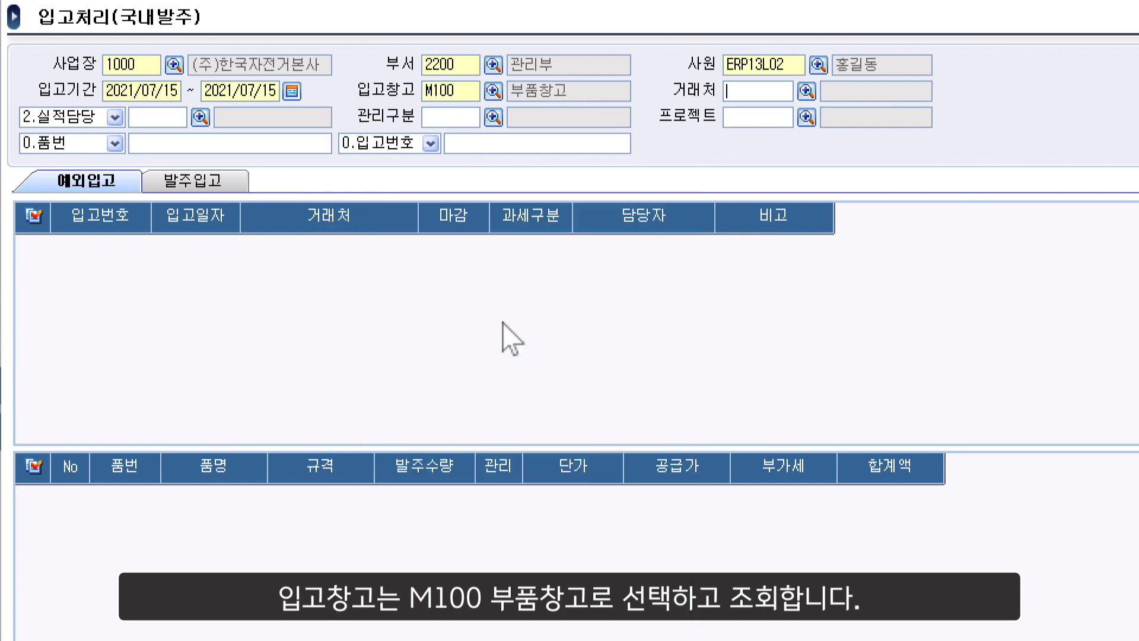
pyautogui.press('F10')
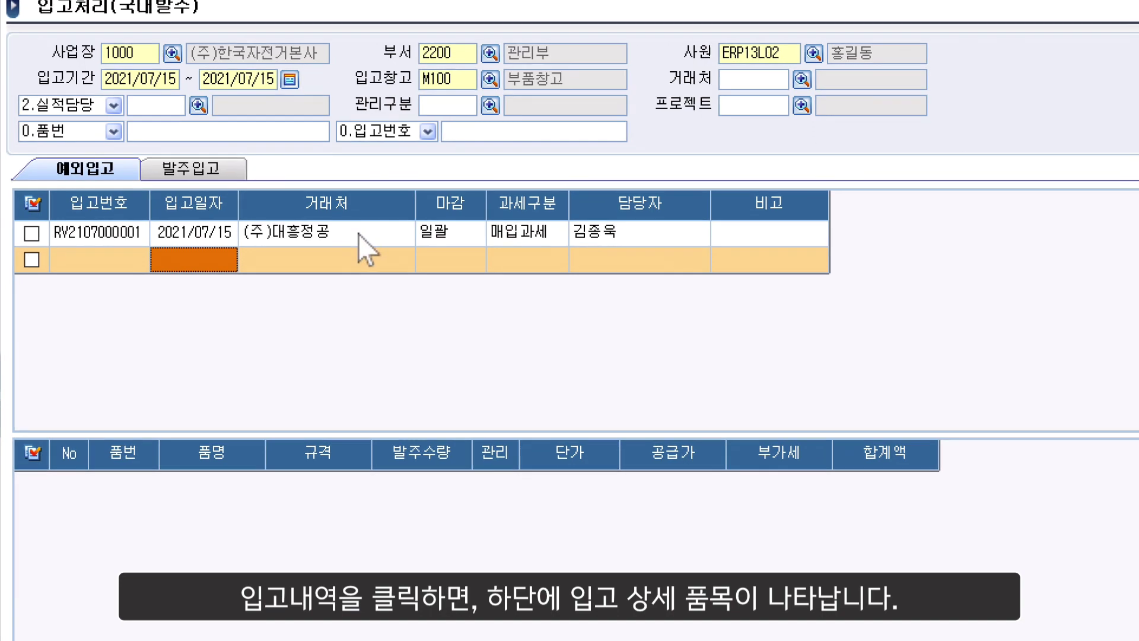
# Open the (주)대흥정공 receipt and check the 장소 of 유아용자전거세트, BATTERY TS-50, 일반자전거 and 유아용자전거.
pyautogui.click(360, 245)
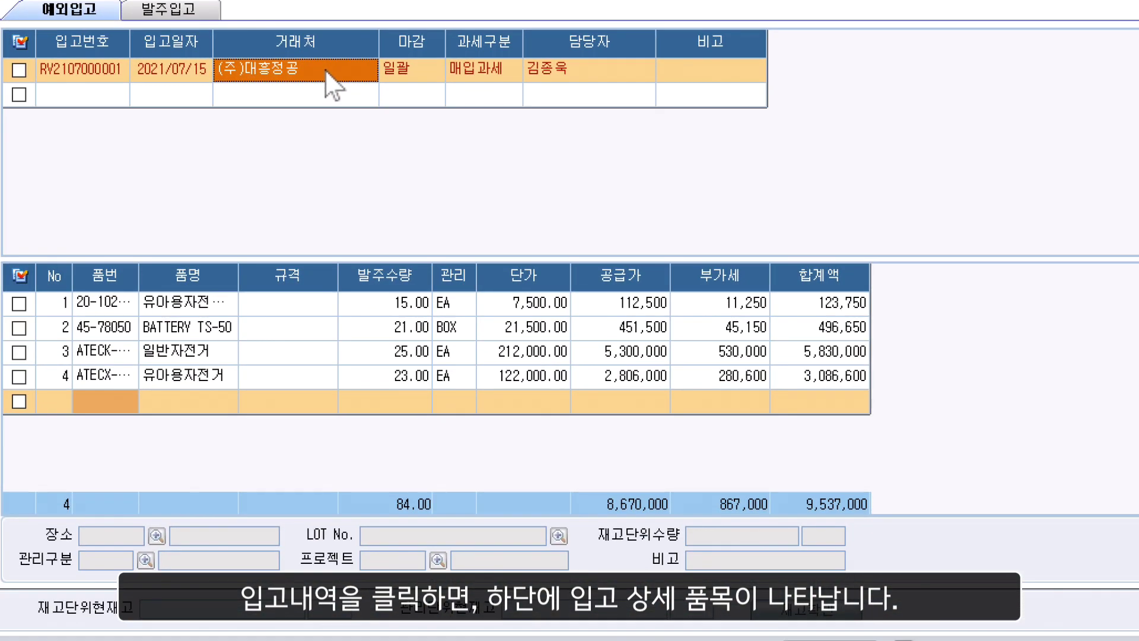
pyautogui.click(311, 303)
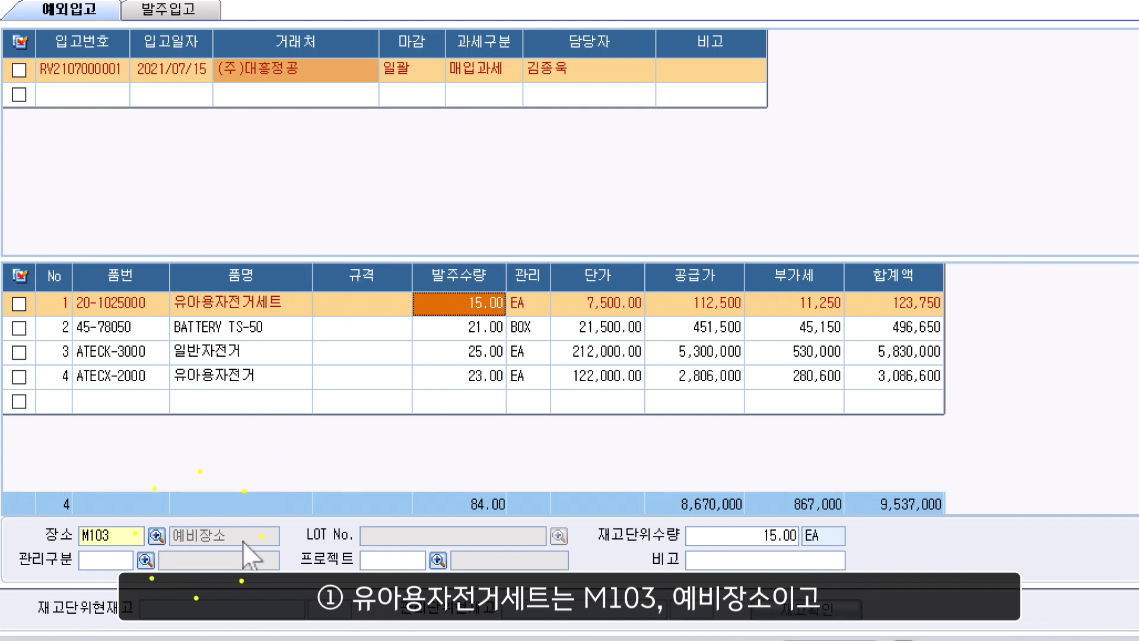
pyautogui.click(279, 332)
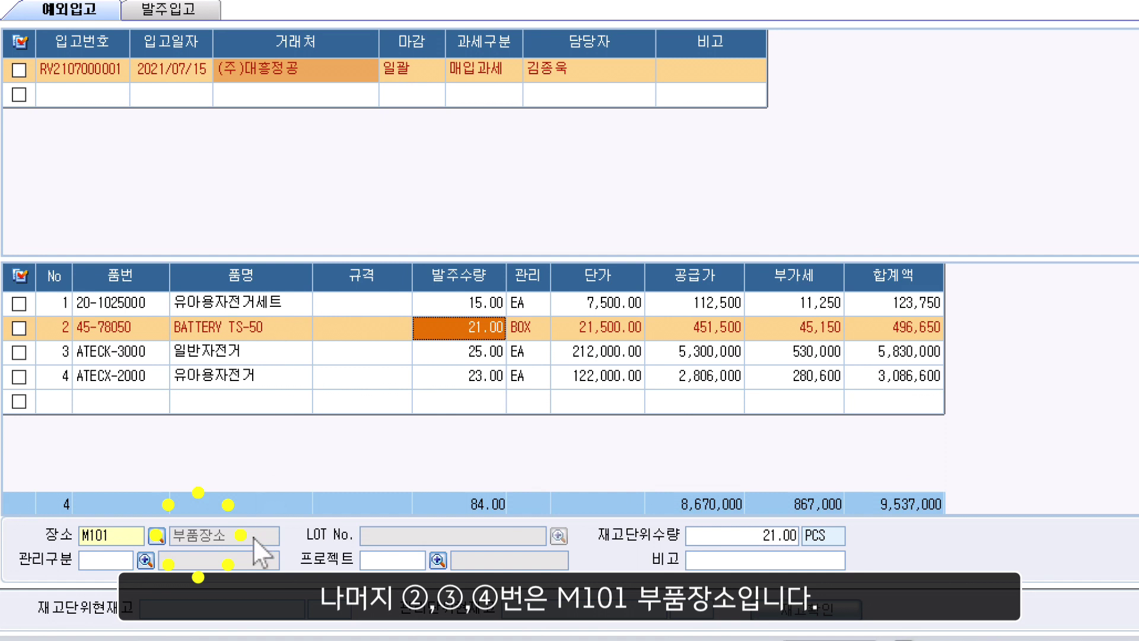
pyautogui.click(255, 353)
pyautogui.click(257, 380)
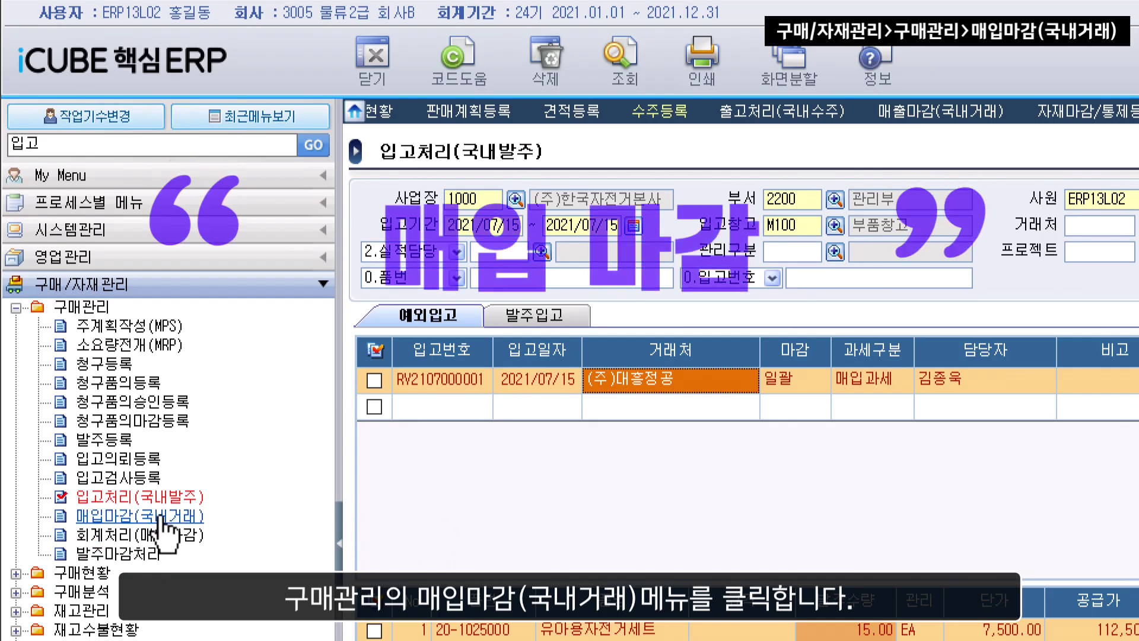
# Search for 매입 and open the 매입마감(국내거래) screen of 구매관리.
pyautogui.click(169, 521)
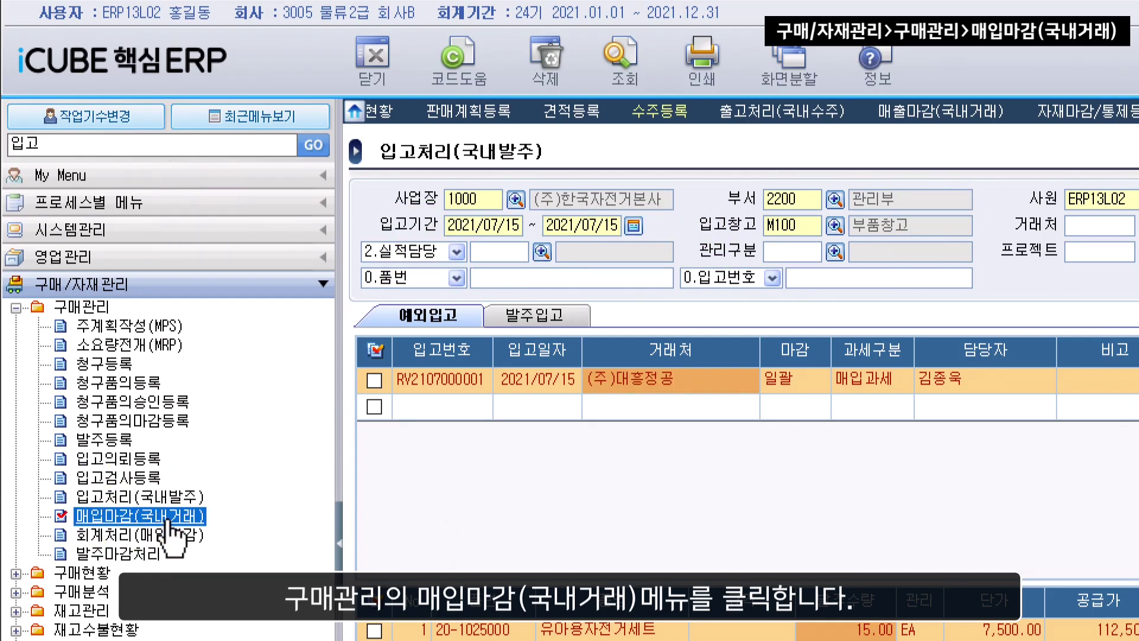
pyautogui.click(191, 153)
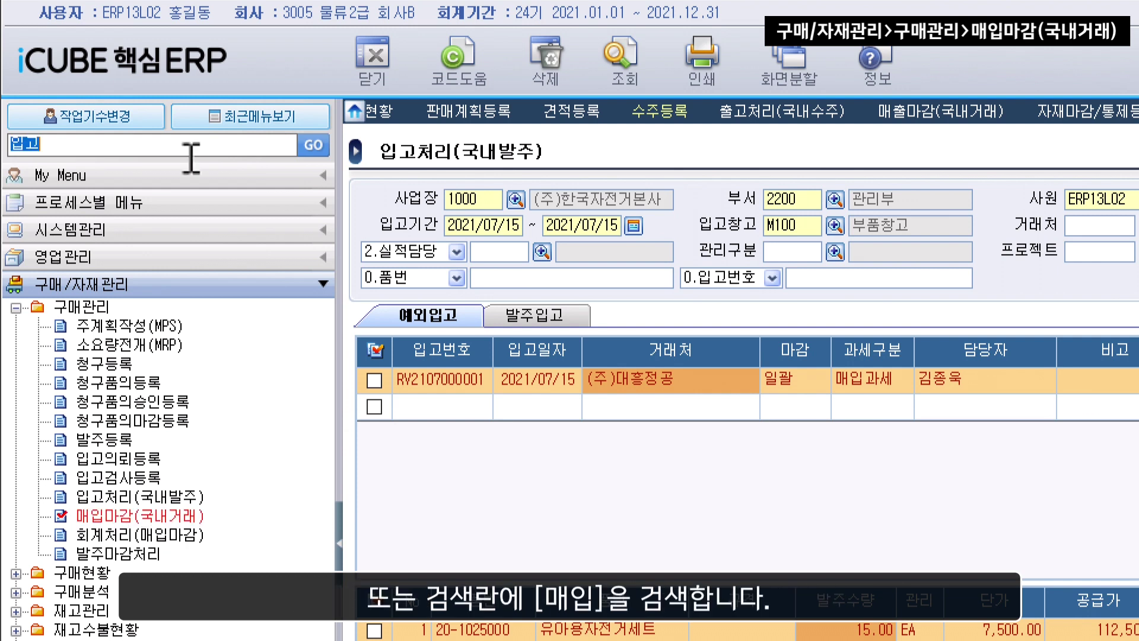
pyautogui.write('매이')
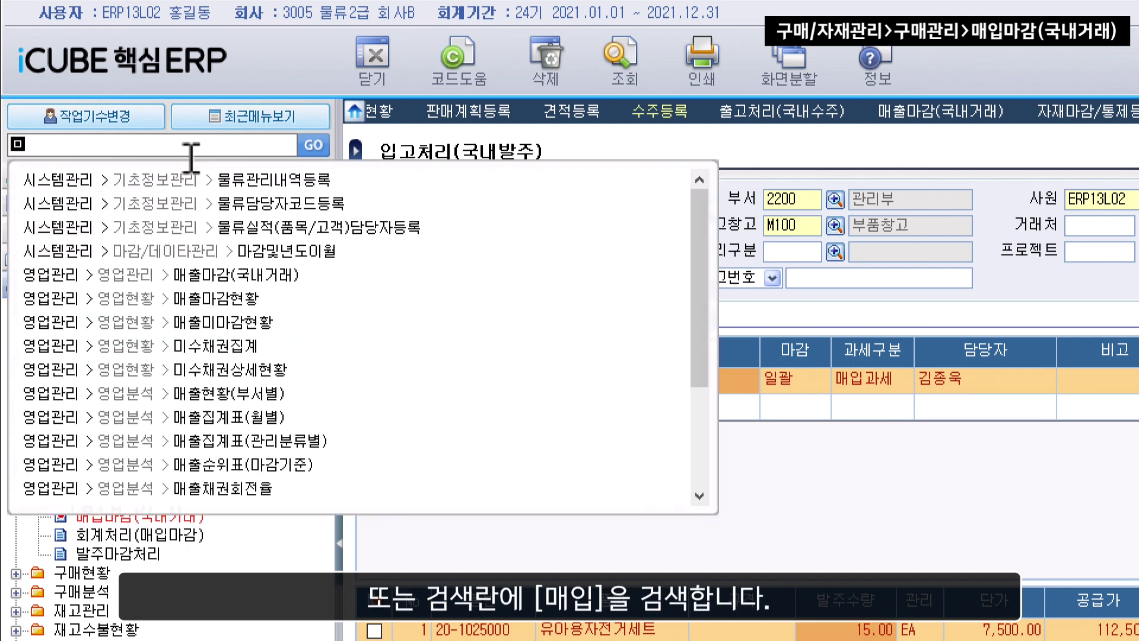
pyautogui.write('ㅂ')
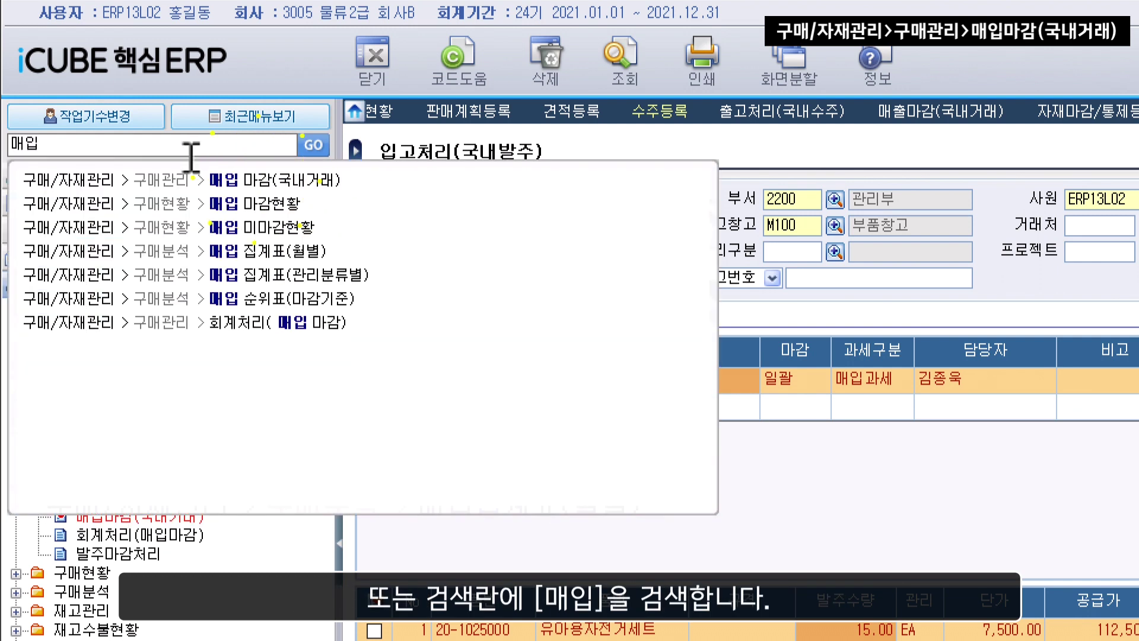
pyautogui.click(307, 178)
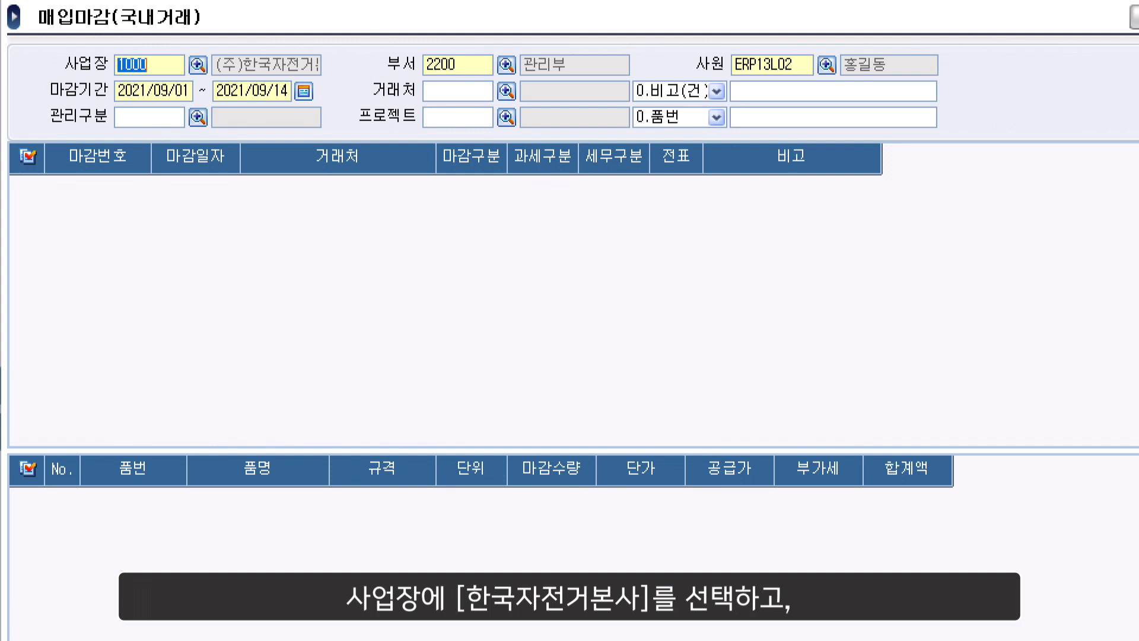
# Query the purchase closings for 마감기간 2021/07/01 to 2021/07/10.
pyautogui.click(302, 92)
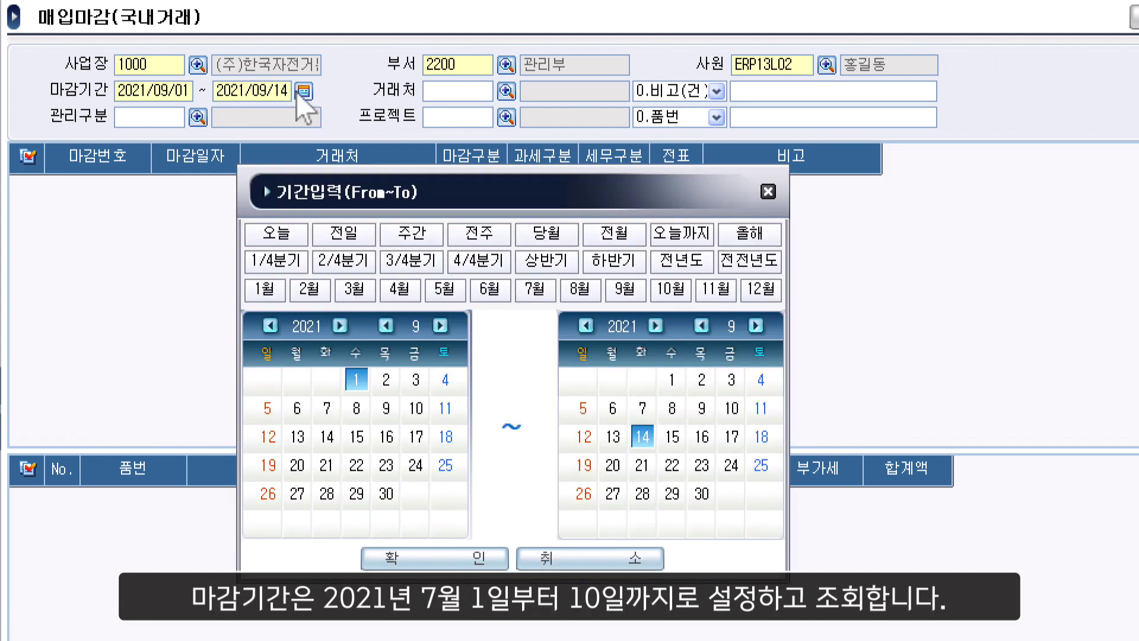
pyautogui.click(534, 289)
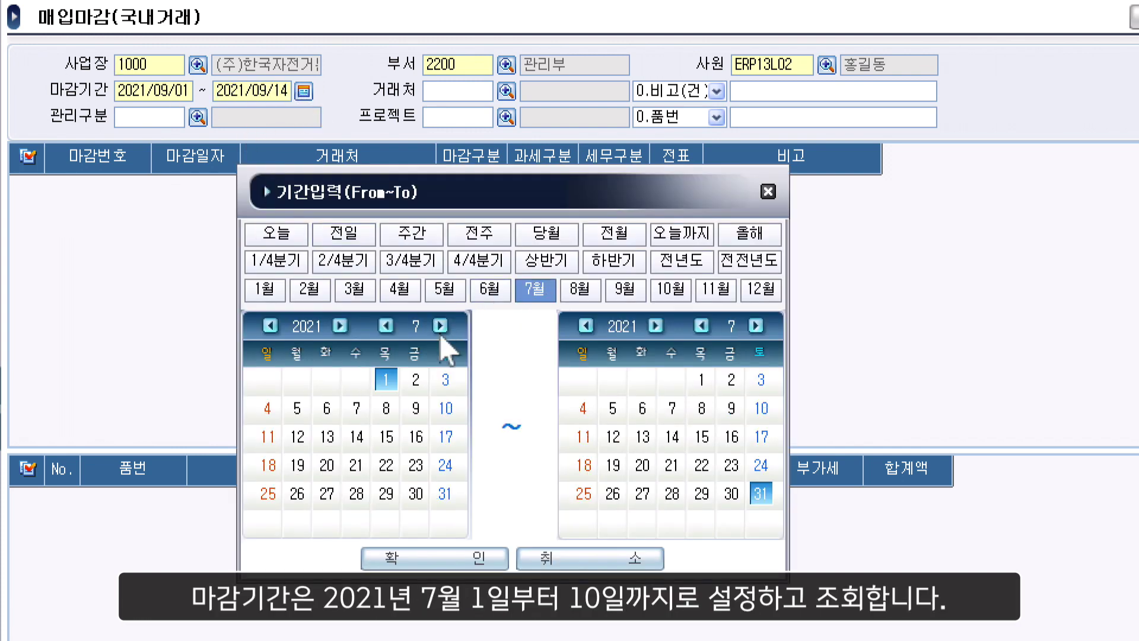
pyautogui.click(762, 408)
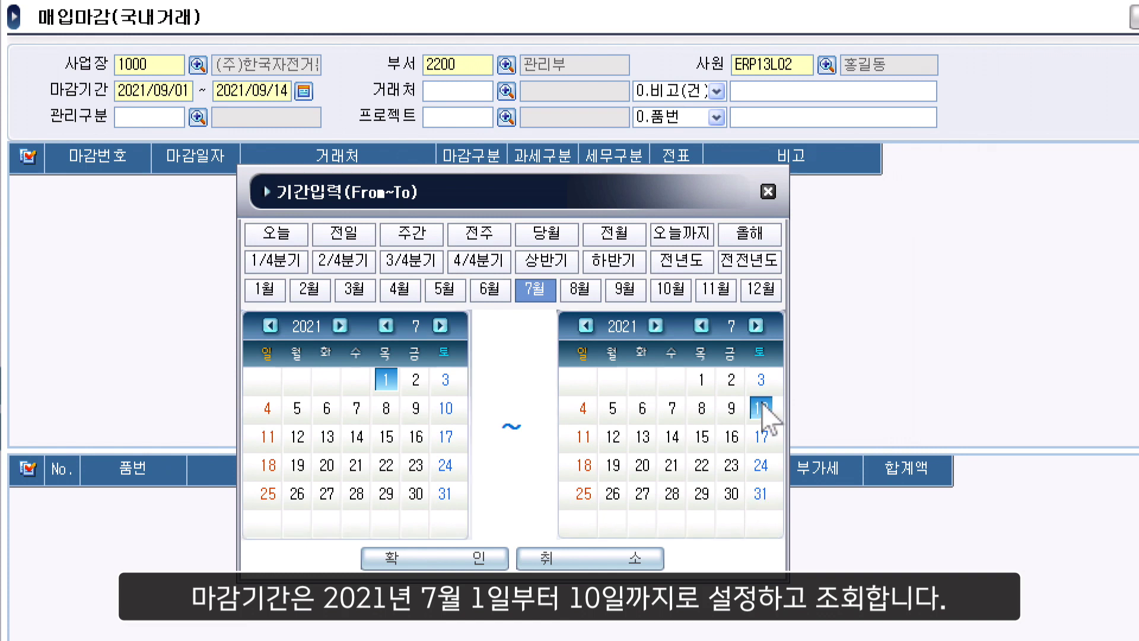
pyautogui.click(413, 546)
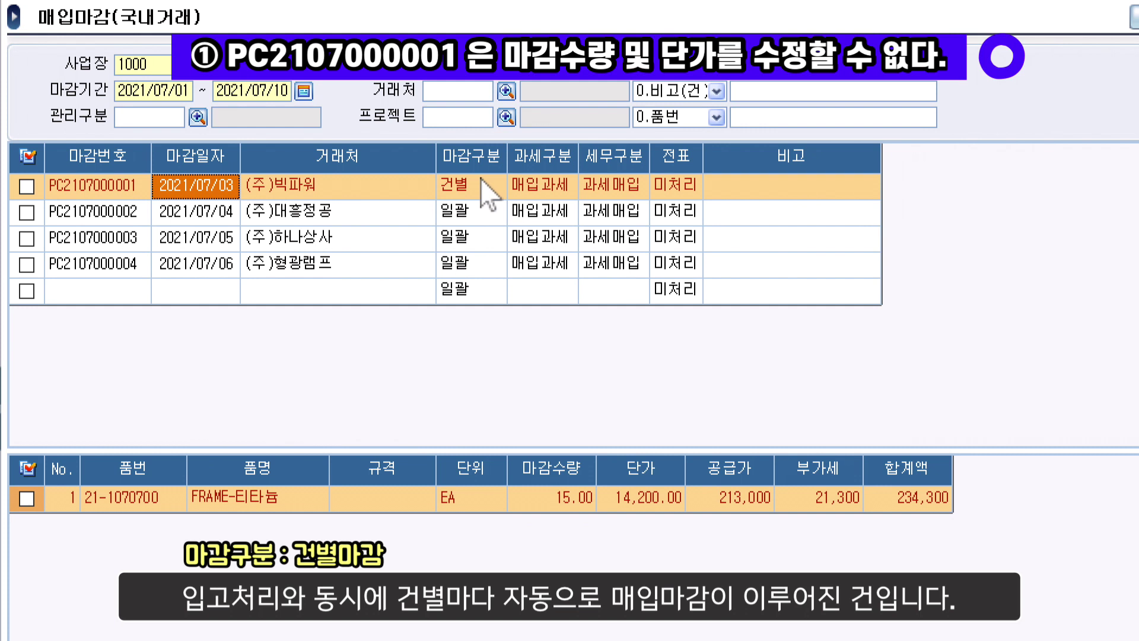
# Check the 마감수량, 단가 and 공급가 of FRAME-티타늄 in the (주)빅파워 purchase closing.
pyautogui.click(578, 502)
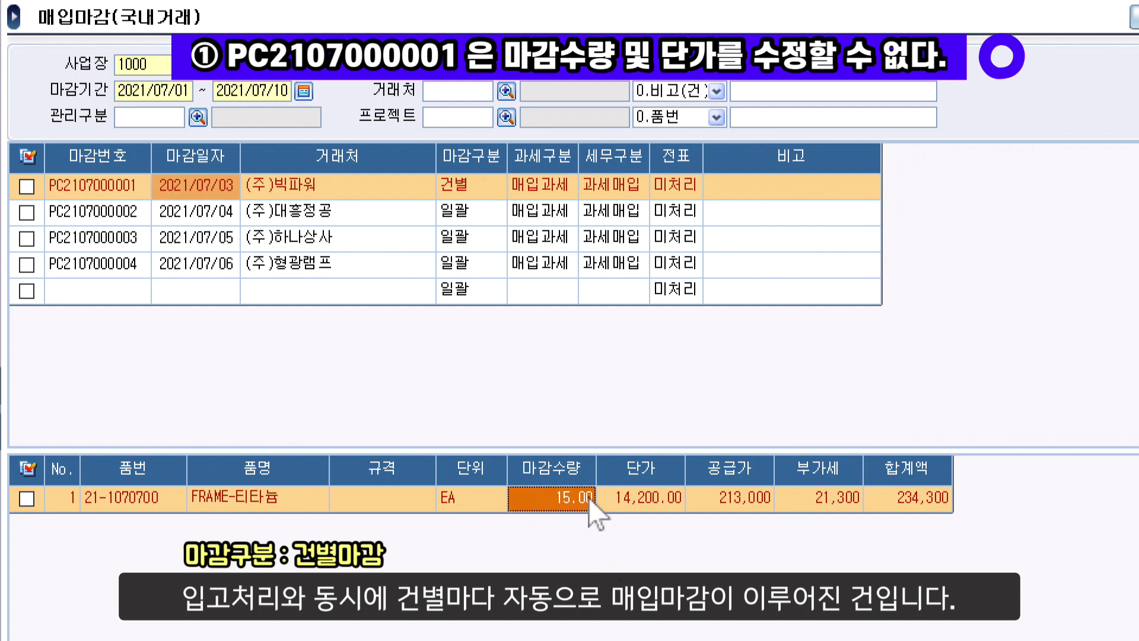
pyautogui.click(621, 505)
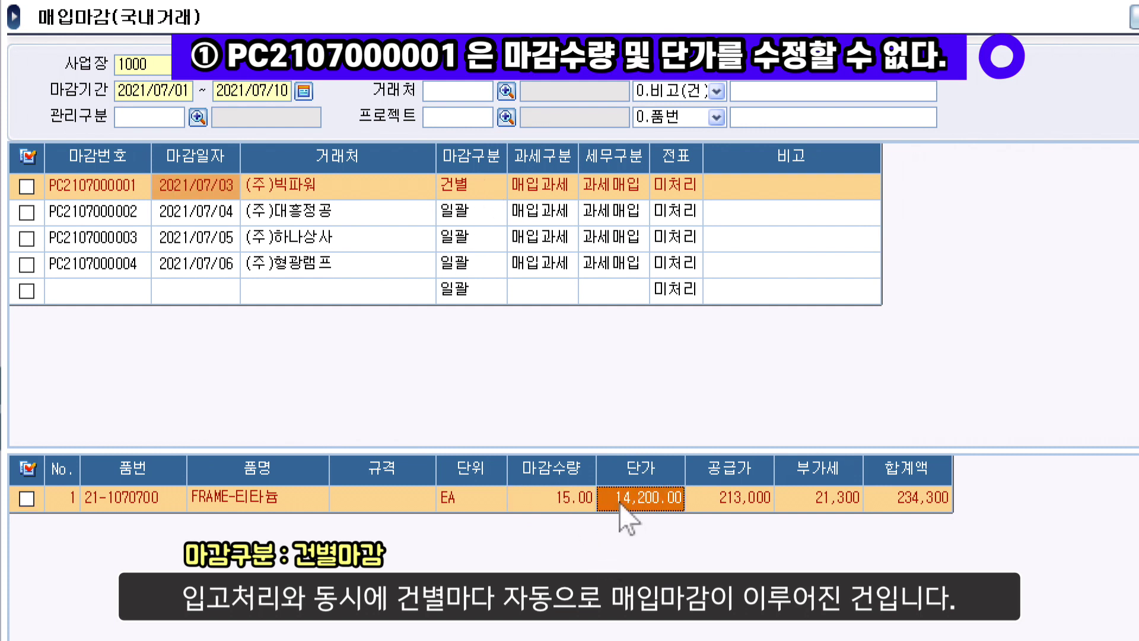
pyautogui.click(733, 499)
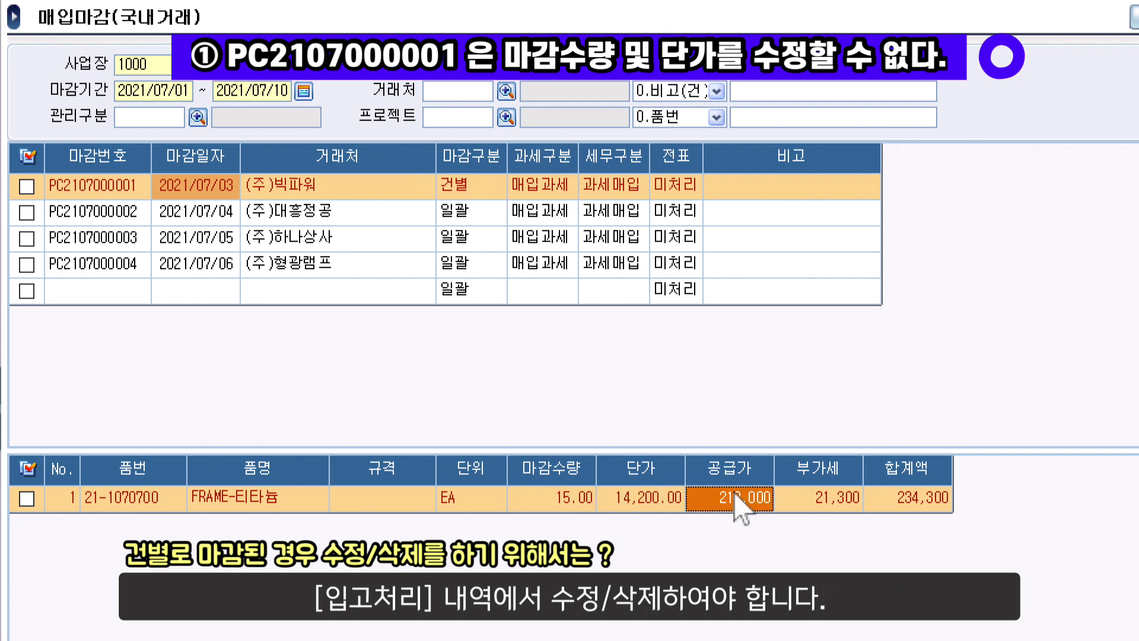
# Open the (주)대흥정공, (주)하나상사 and (주)형광램프 purchase closings and check their items, 마감수량 and 합계액.
pyautogui.click(143, 214)
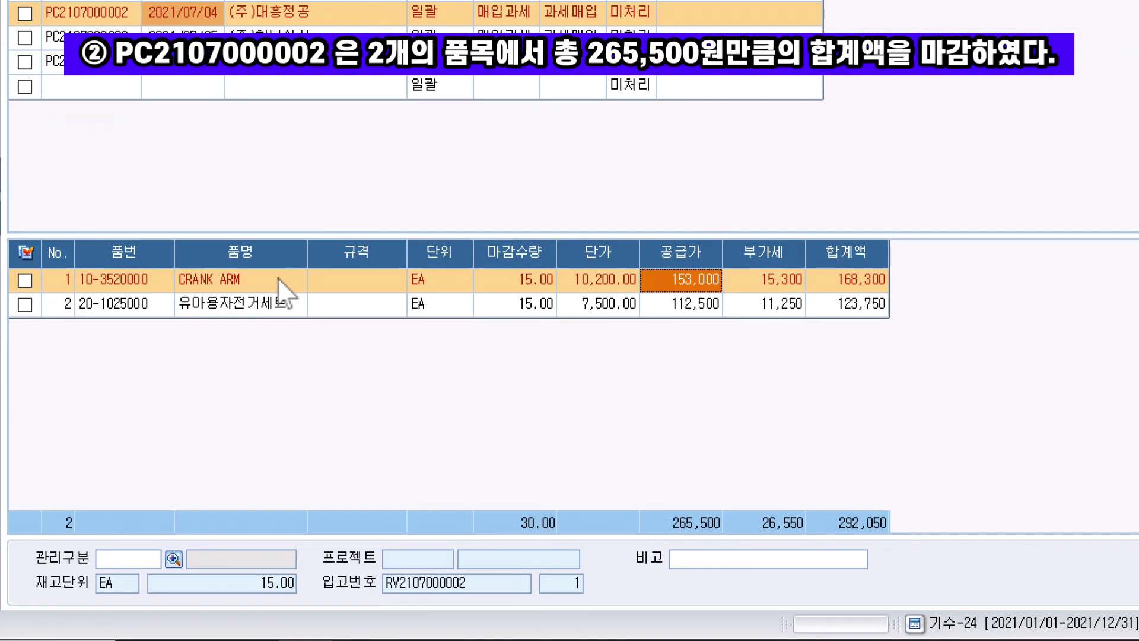
pyautogui.click(288, 310)
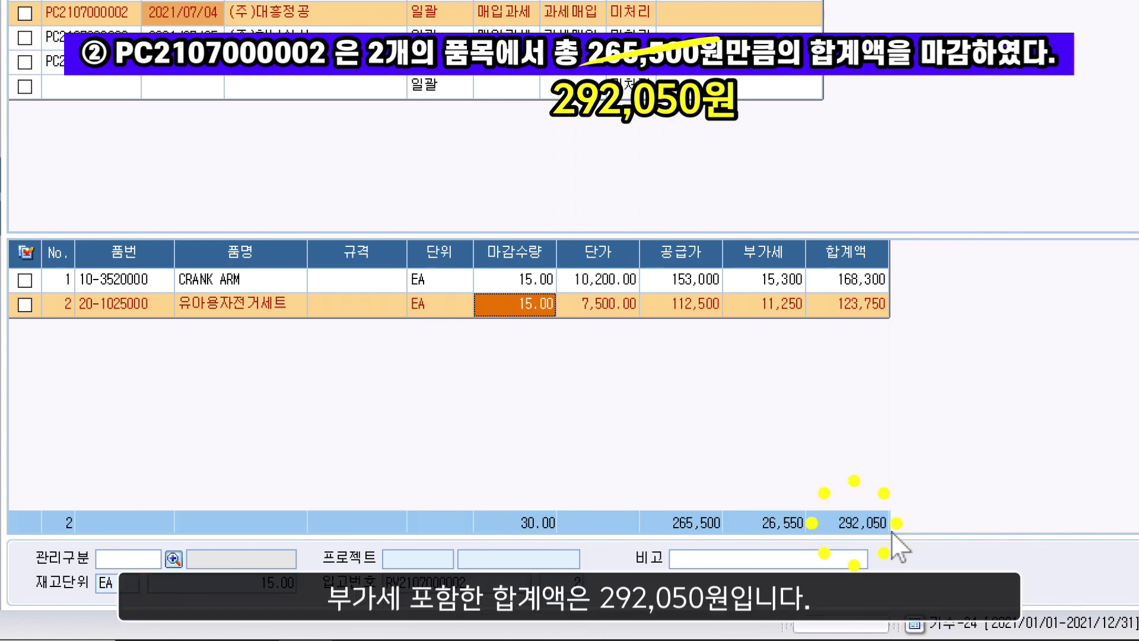
pyautogui.click(148, 246)
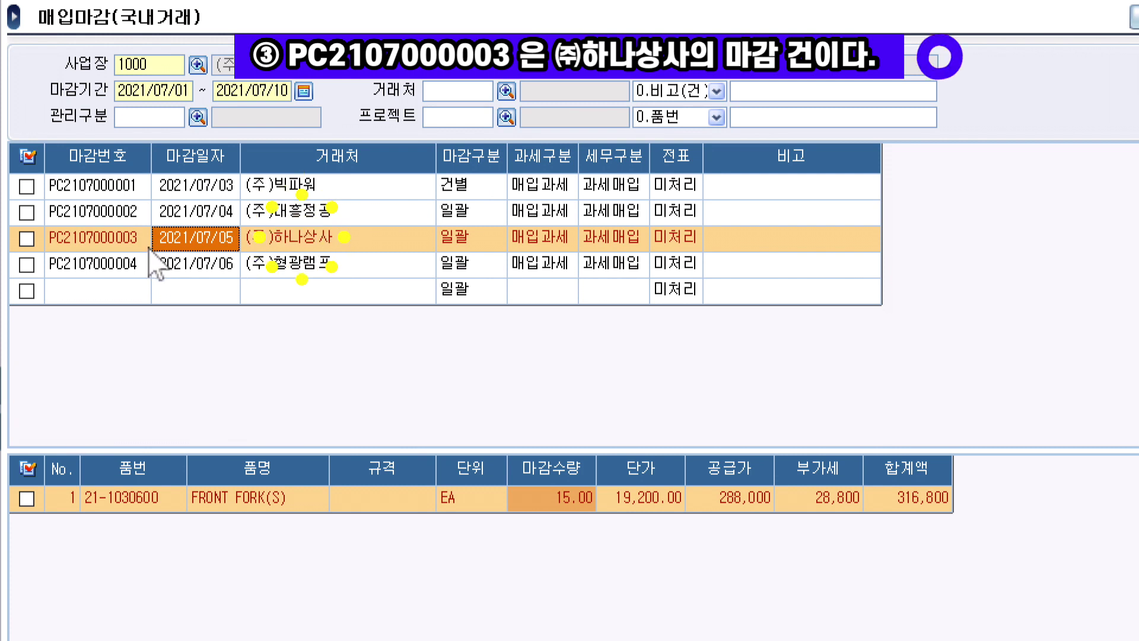
pyautogui.click(335, 247)
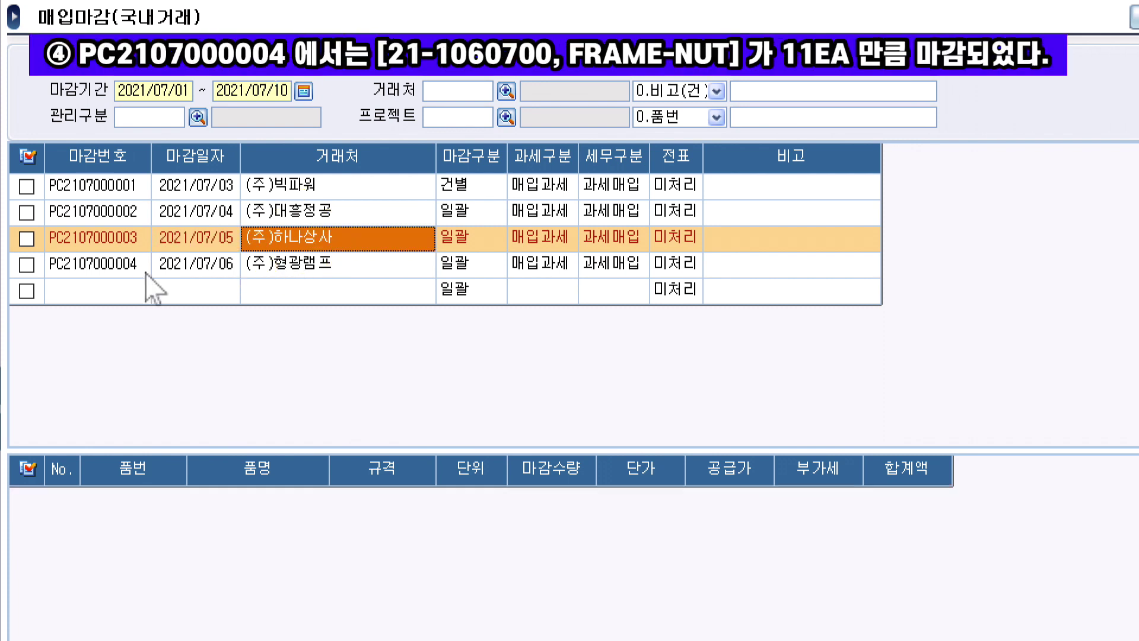
pyautogui.click(146, 273)
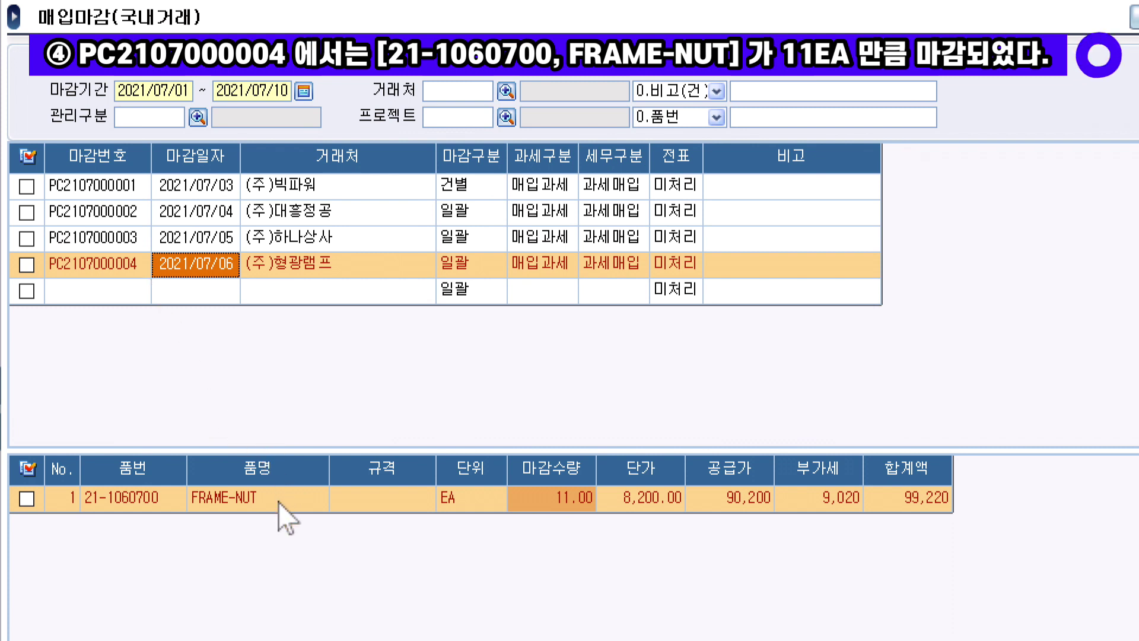
pyautogui.click(569, 499)
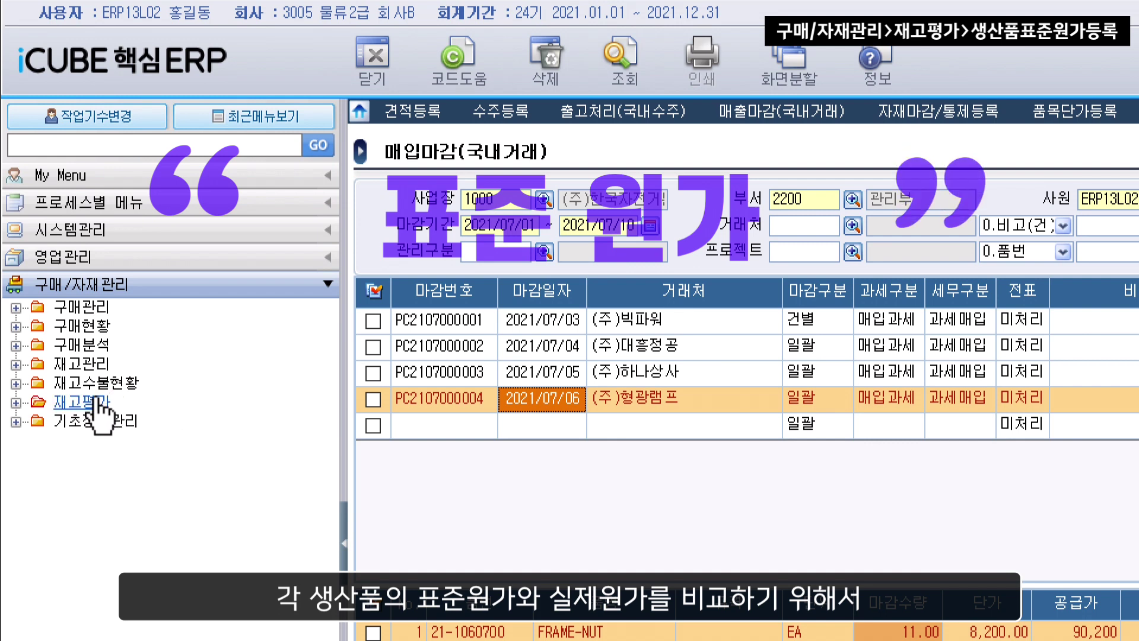
# Search for 표준원가 and open the 생산품표준원가등록 screen of 재고평가.
pyautogui.click(94, 404)
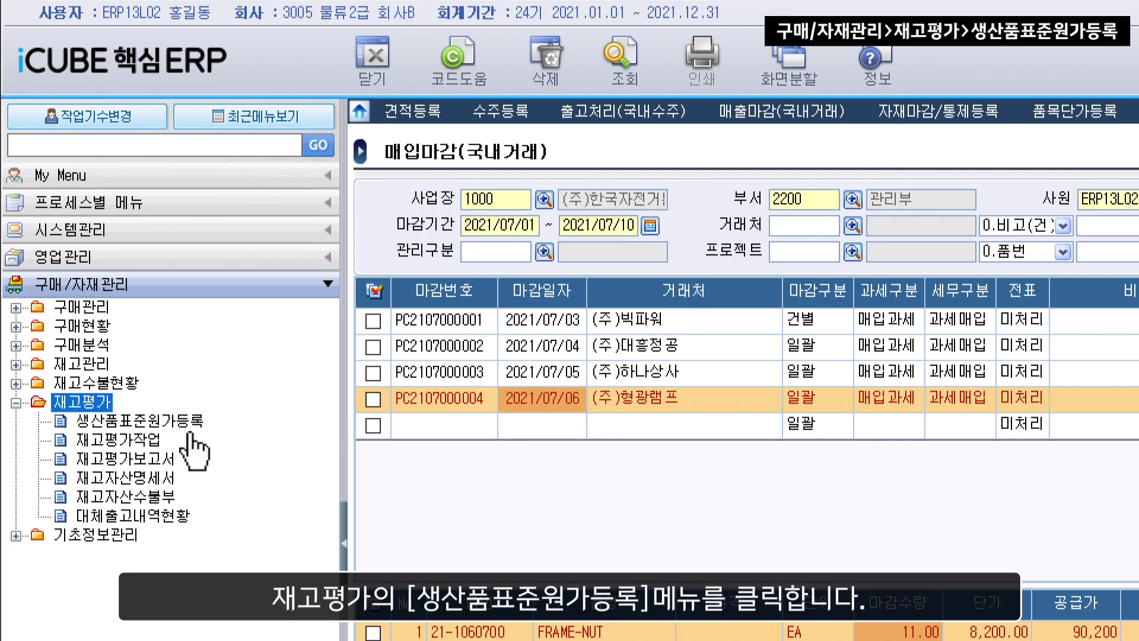
pyautogui.click(203, 420)
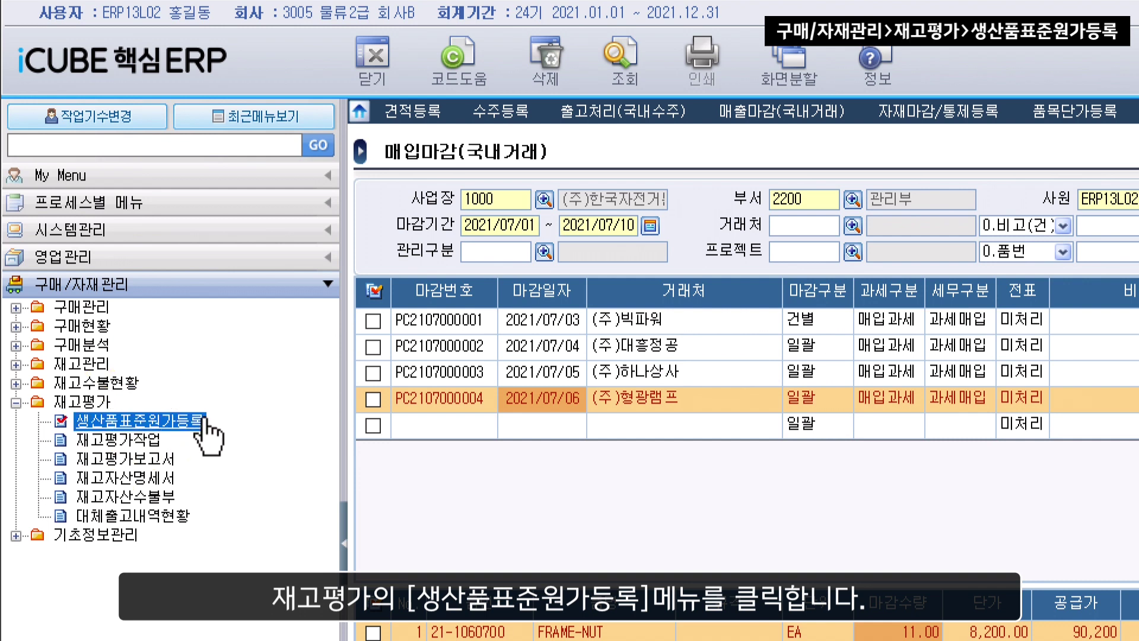
pyautogui.click(250, 151)
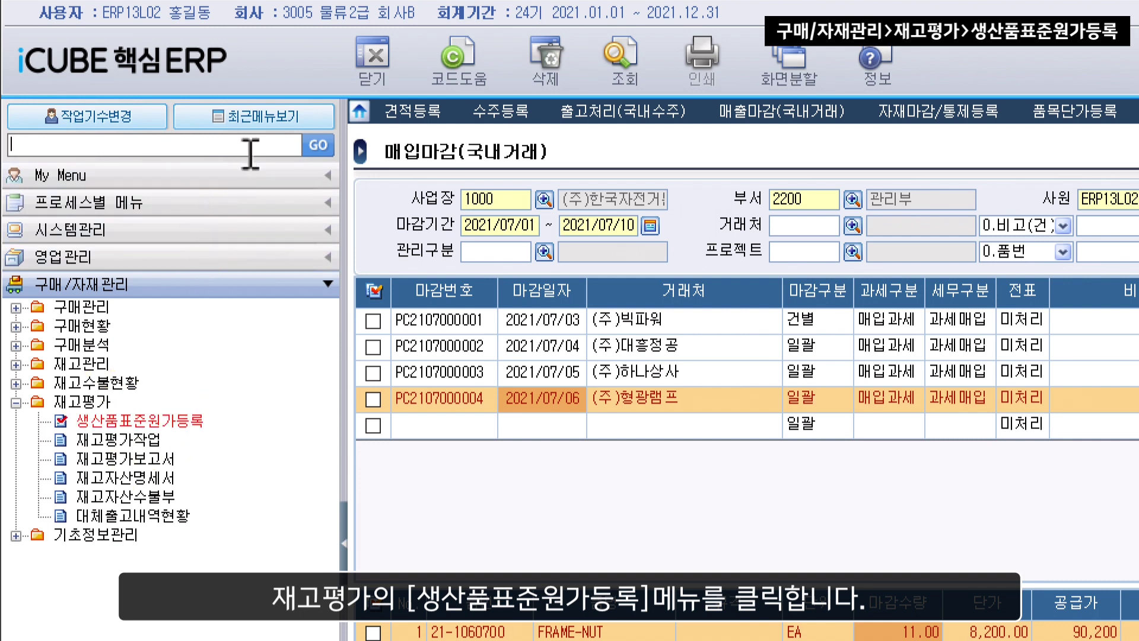
pyautogui.write('표준')
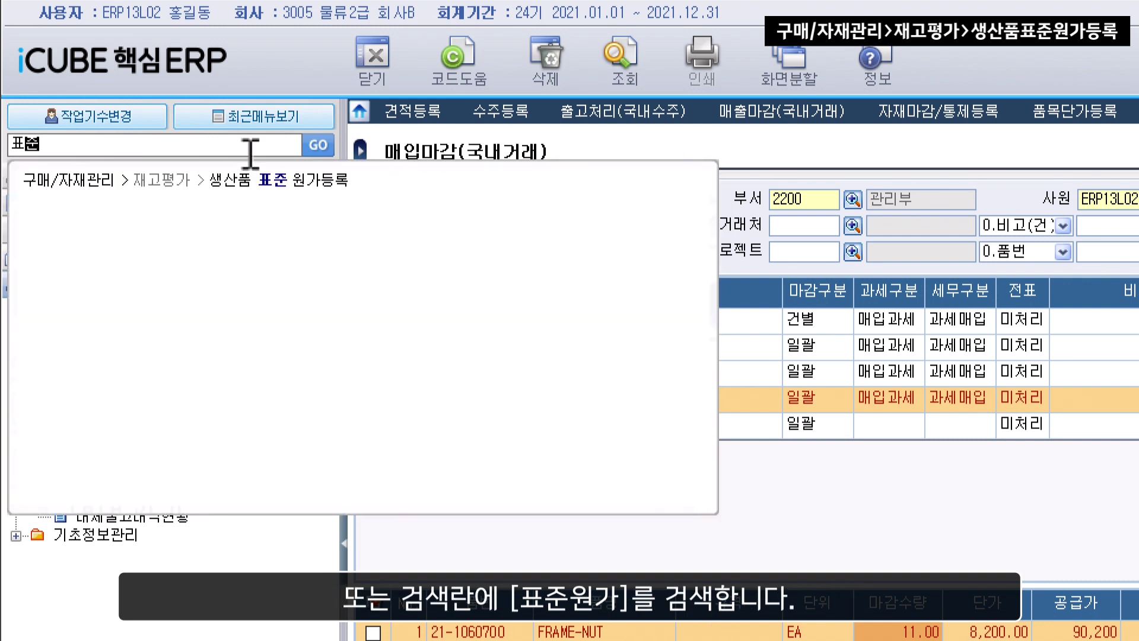
pyautogui.write('원가')
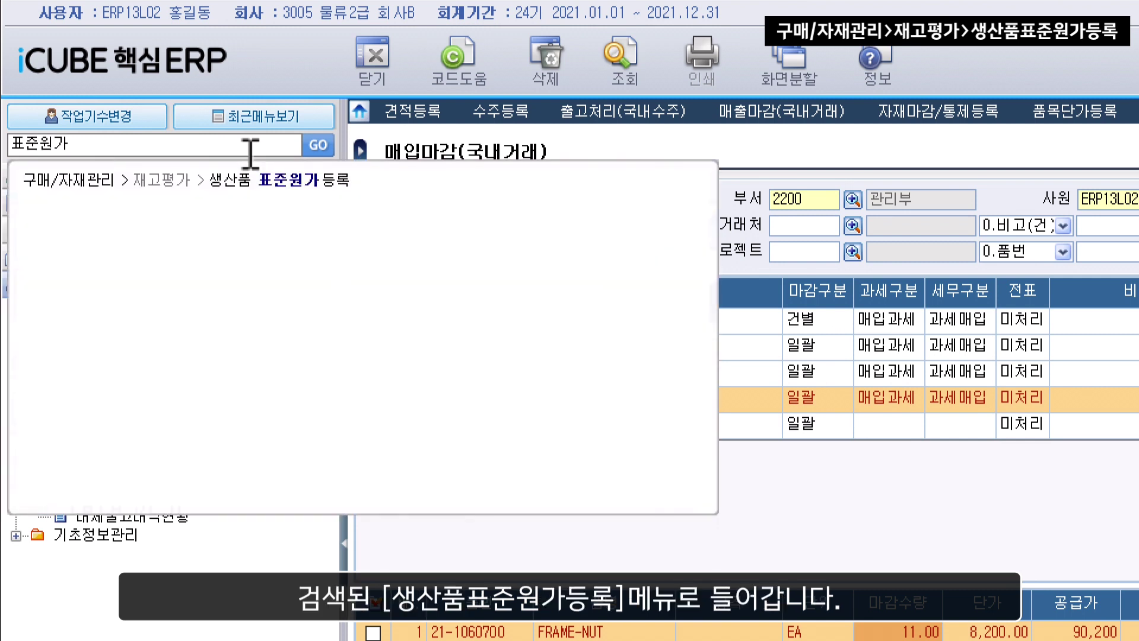
pyautogui.click(306, 191)
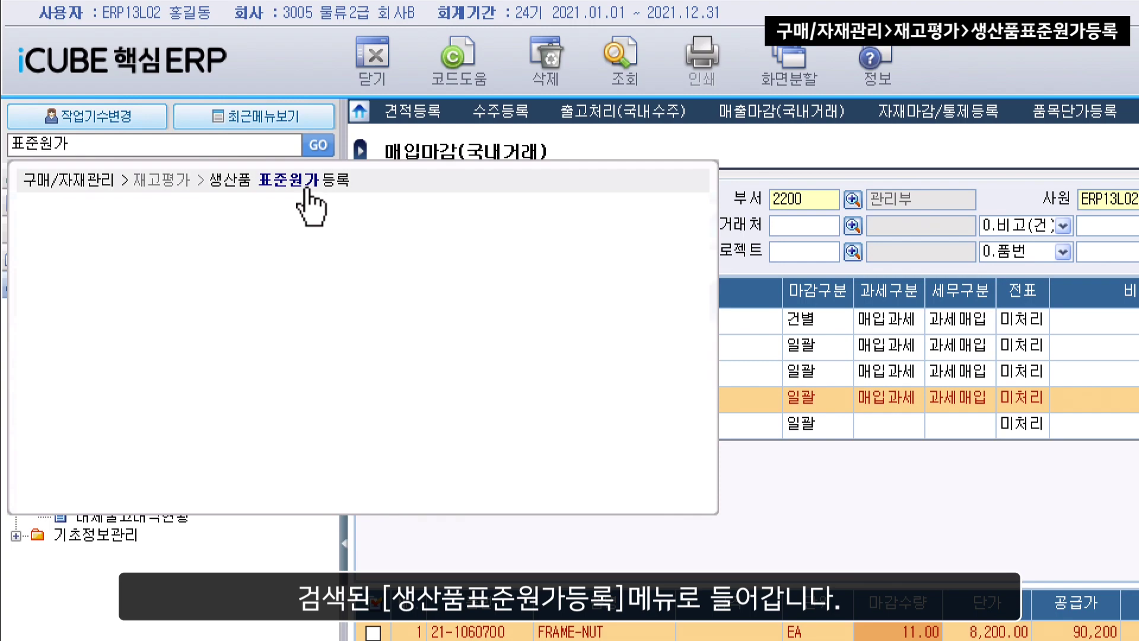
pyautogui.click(306, 190)
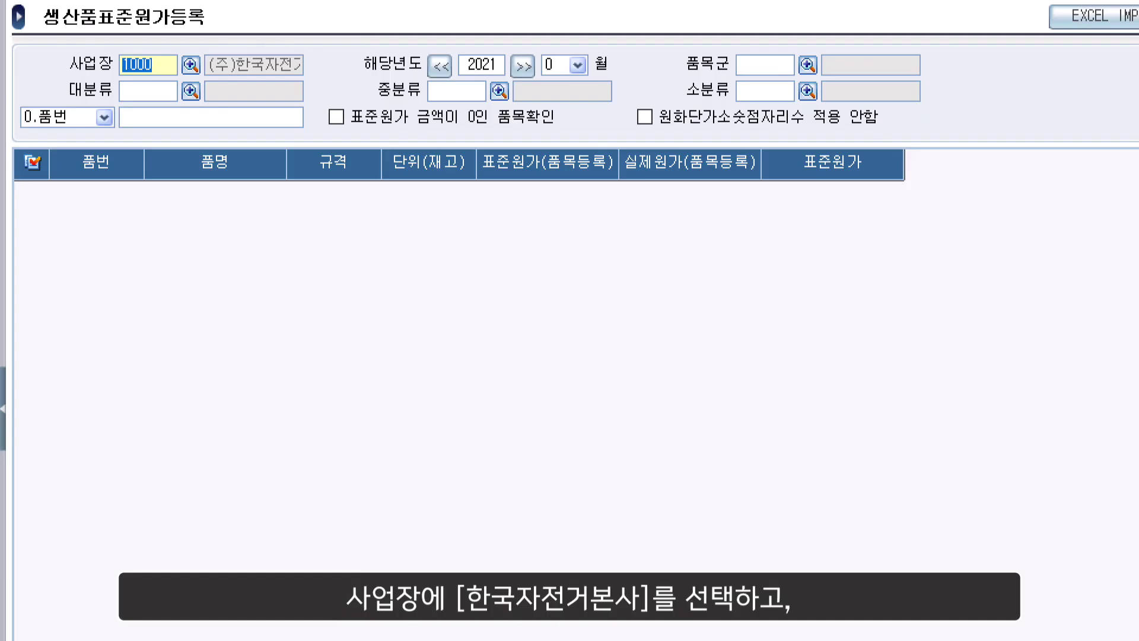
# Query the product standard costs for 해당년도 2021, month 7.
pyautogui.click(586, 65)
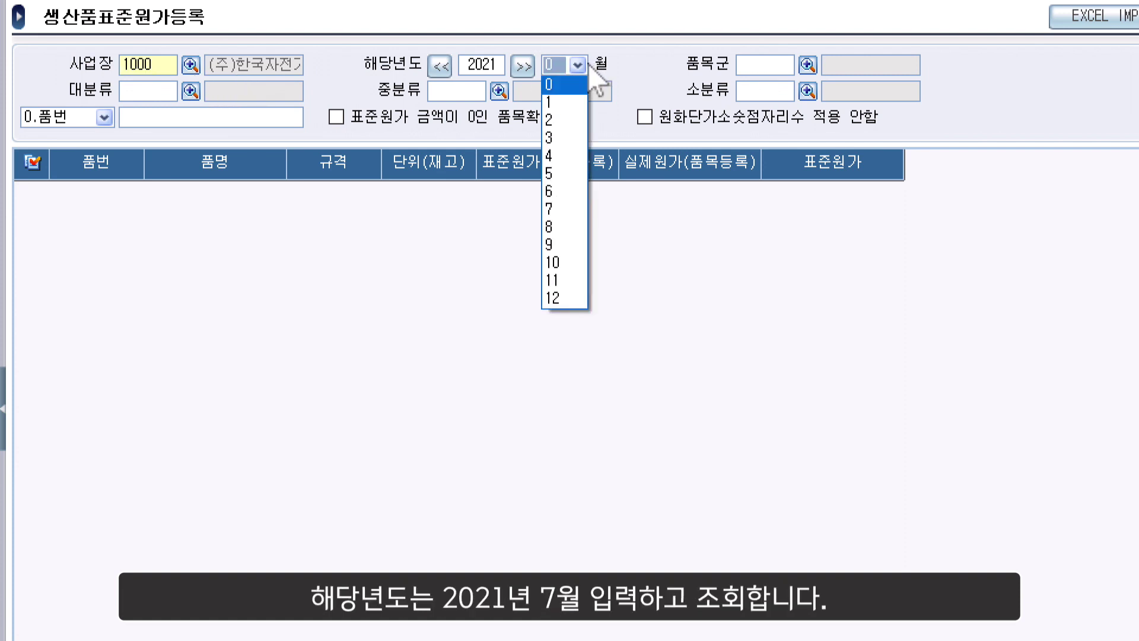
pyautogui.click(567, 211)
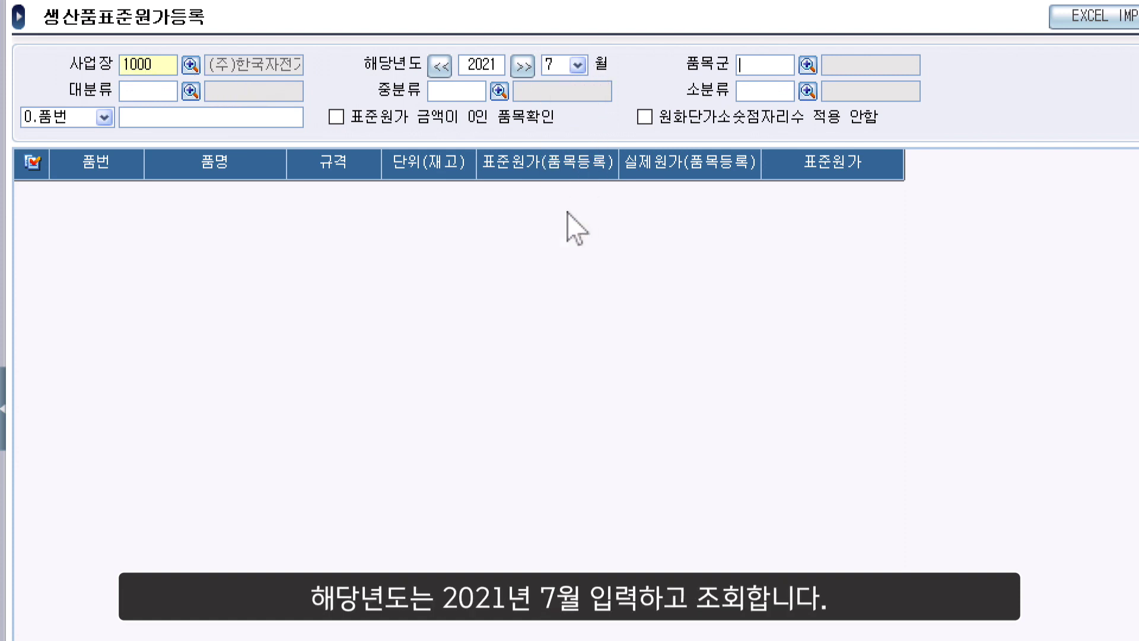
pyautogui.press('F12')
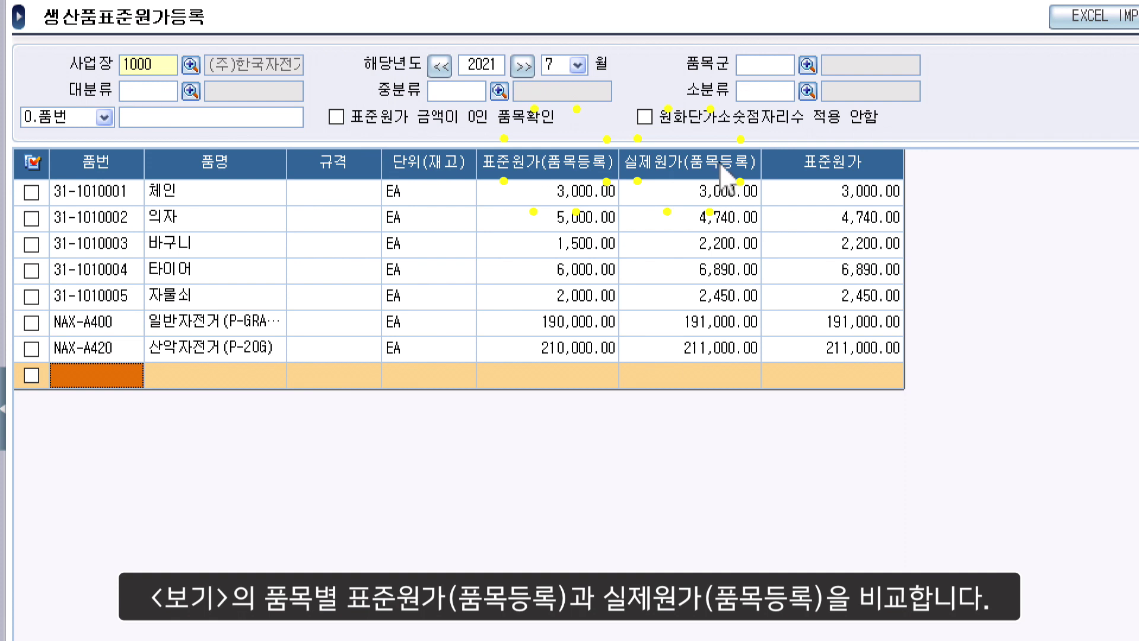
# Compare 표준원가(품목등록) with 실제원가(품목등록) for 체인, 의자, 바구니 and 타이어.
pyautogui.click(748, 192)
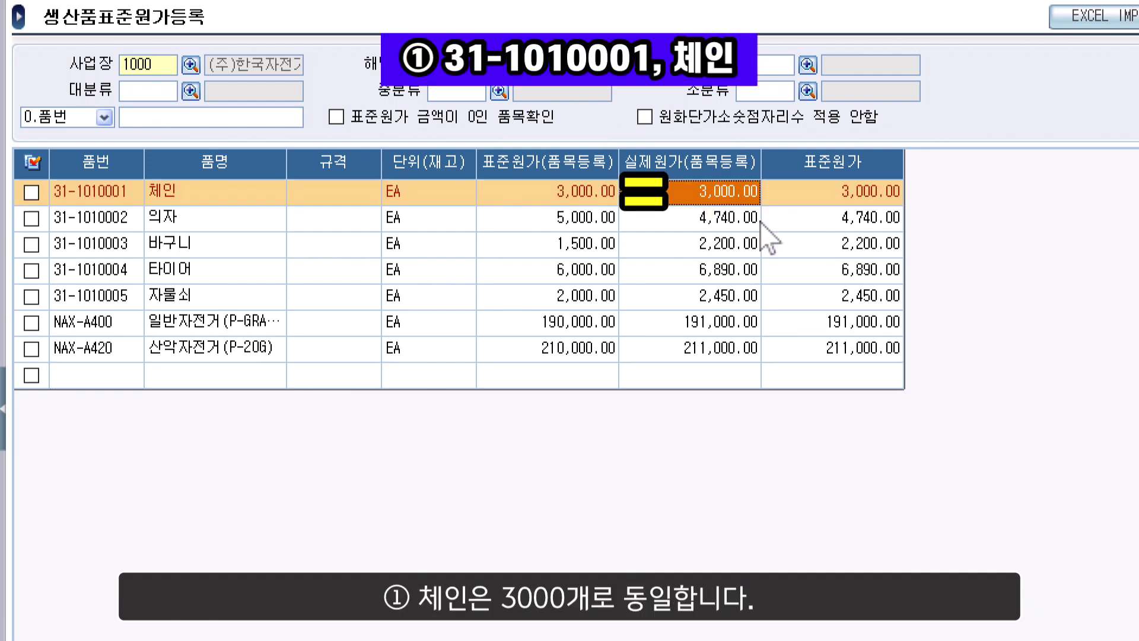
pyautogui.click(759, 223)
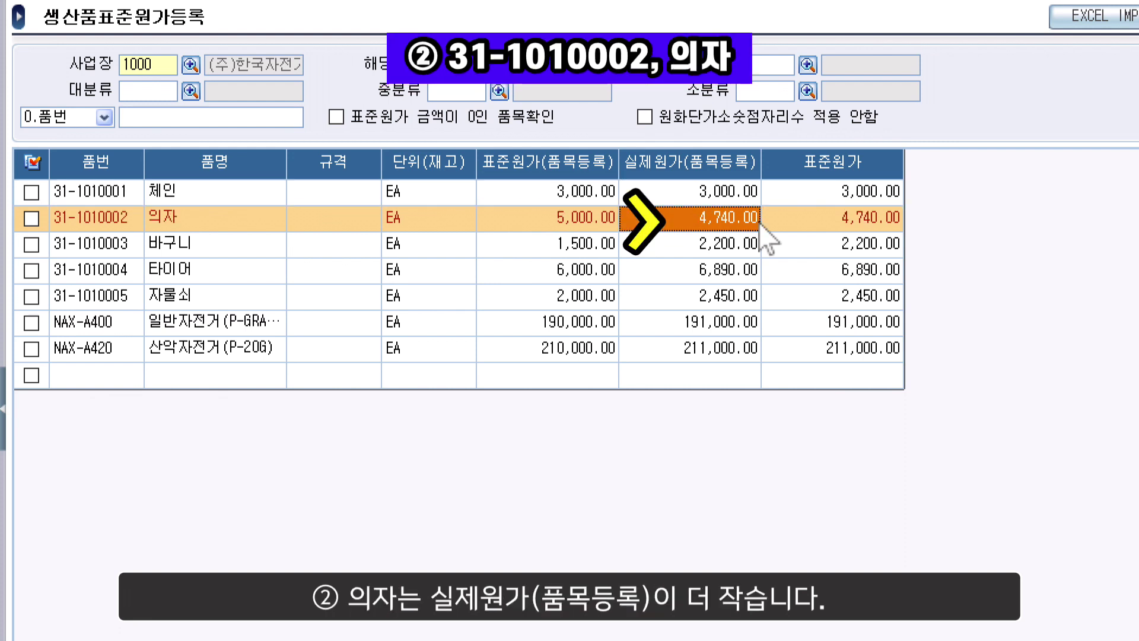
pyautogui.click(756, 252)
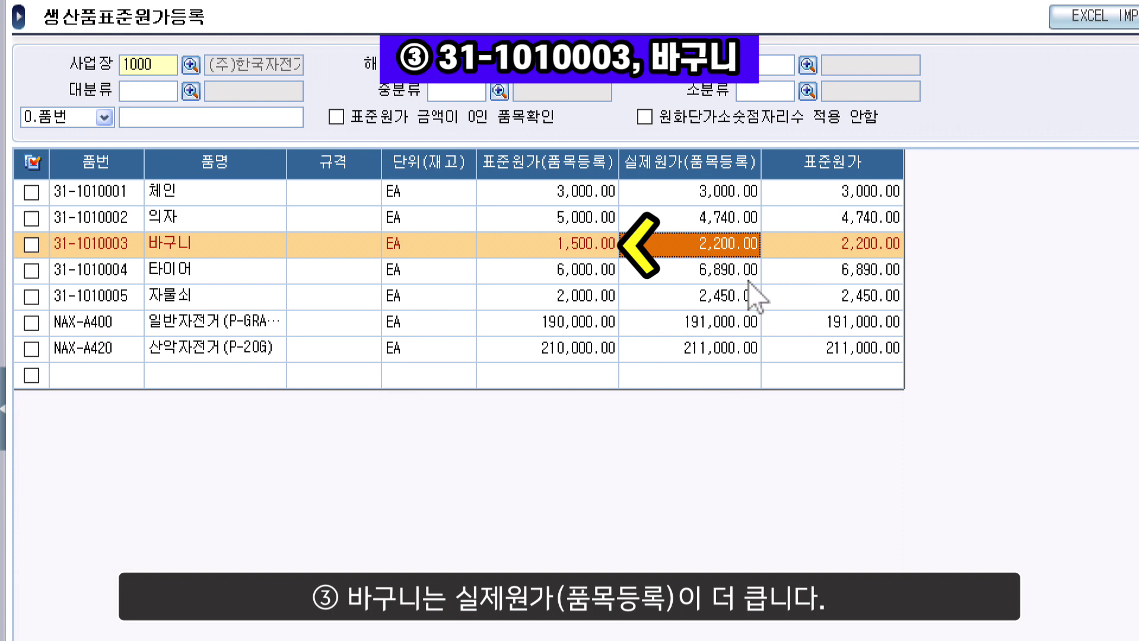
pyautogui.click(749, 282)
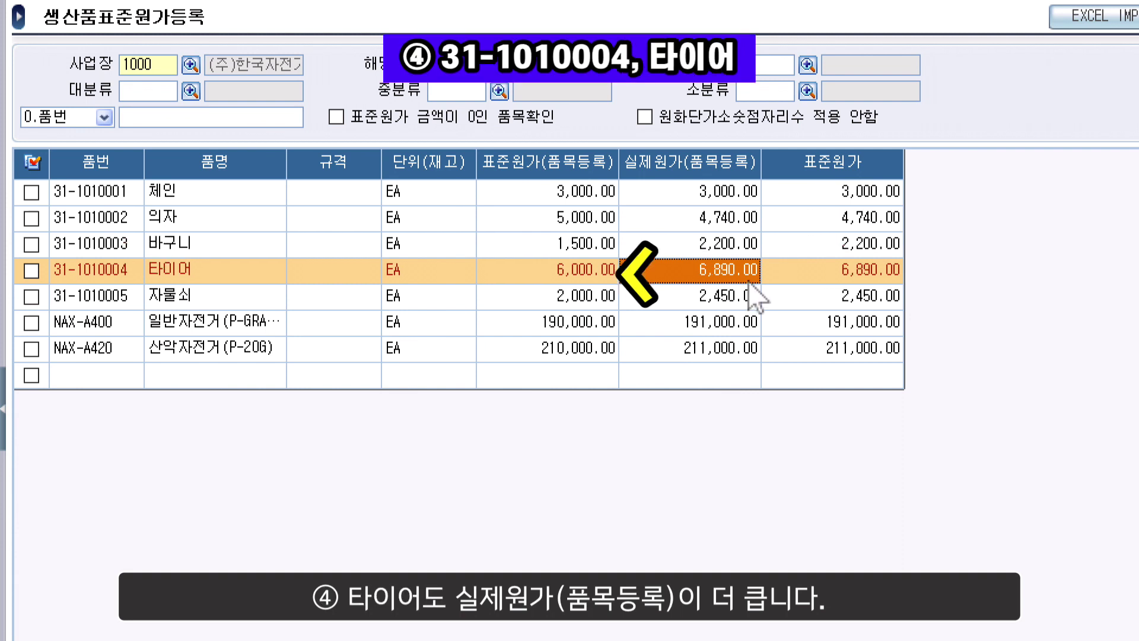
pyautogui.click(755, 225)
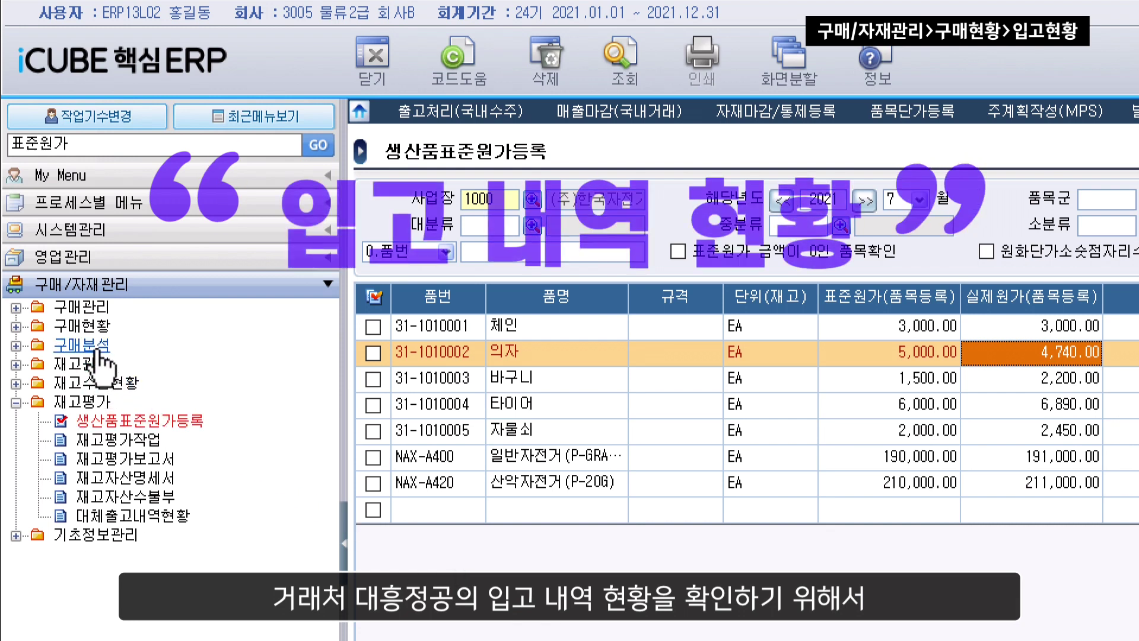
# Search for 입고 and open the 입고현황 screen of 구매현황.
pyautogui.click(82, 326)
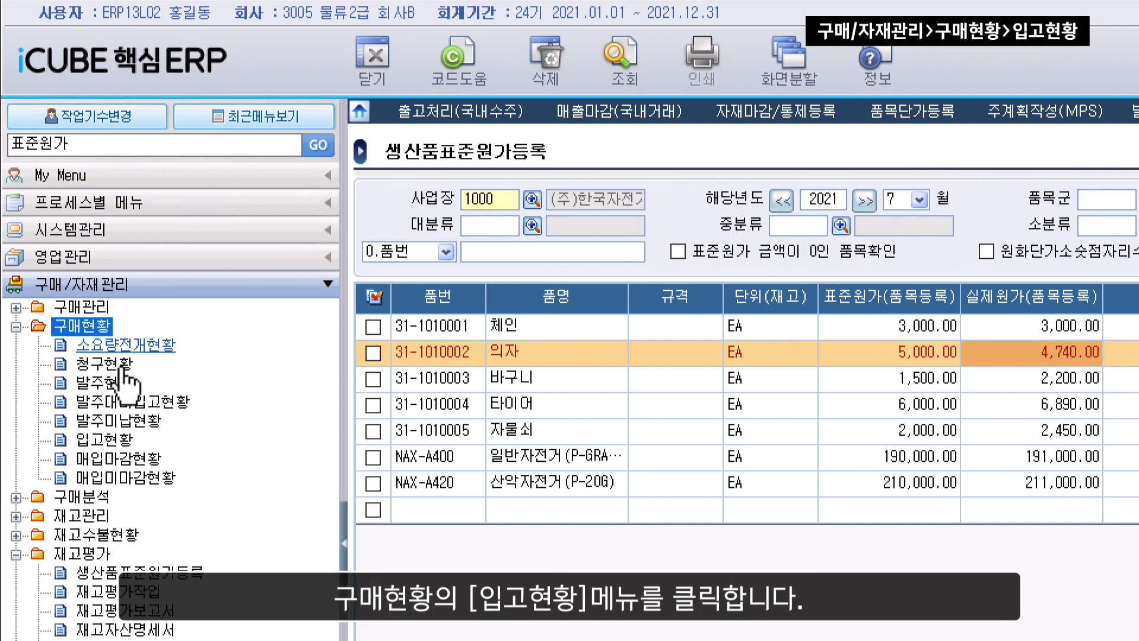
pyautogui.click(119, 441)
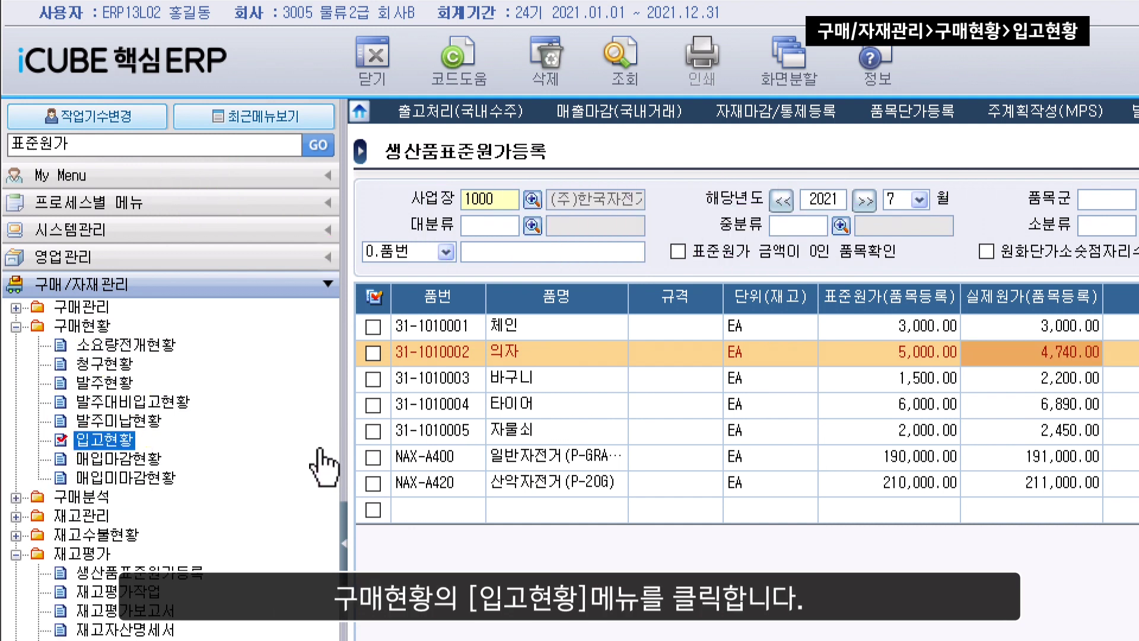
pyautogui.click(181, 148)
pyautogui.write('입고')
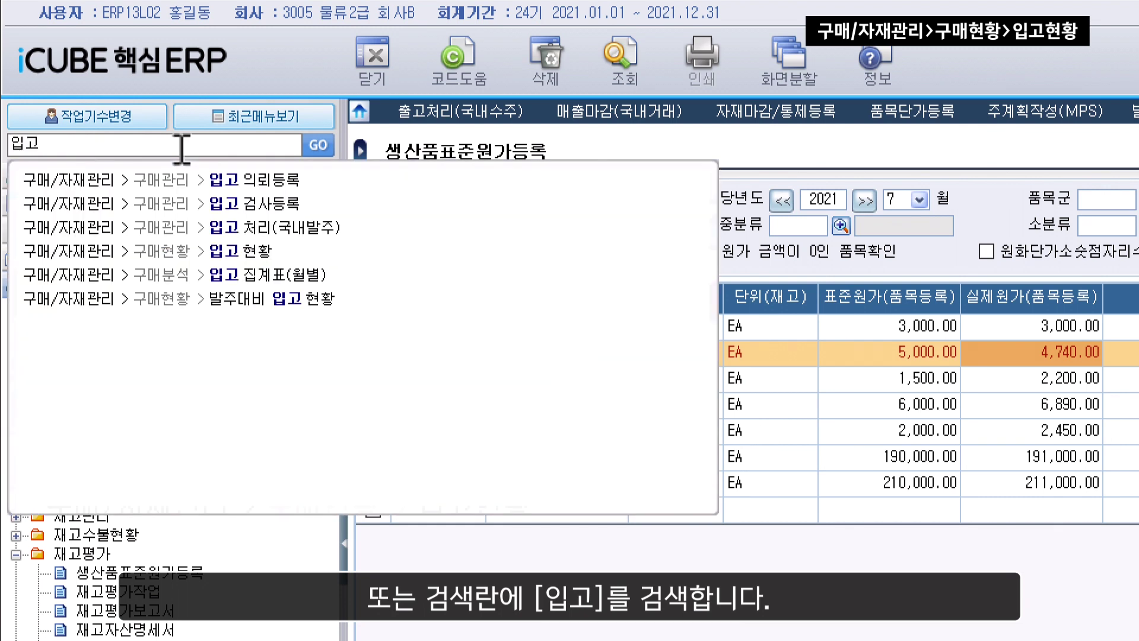
pyautogui.click(288, 255)
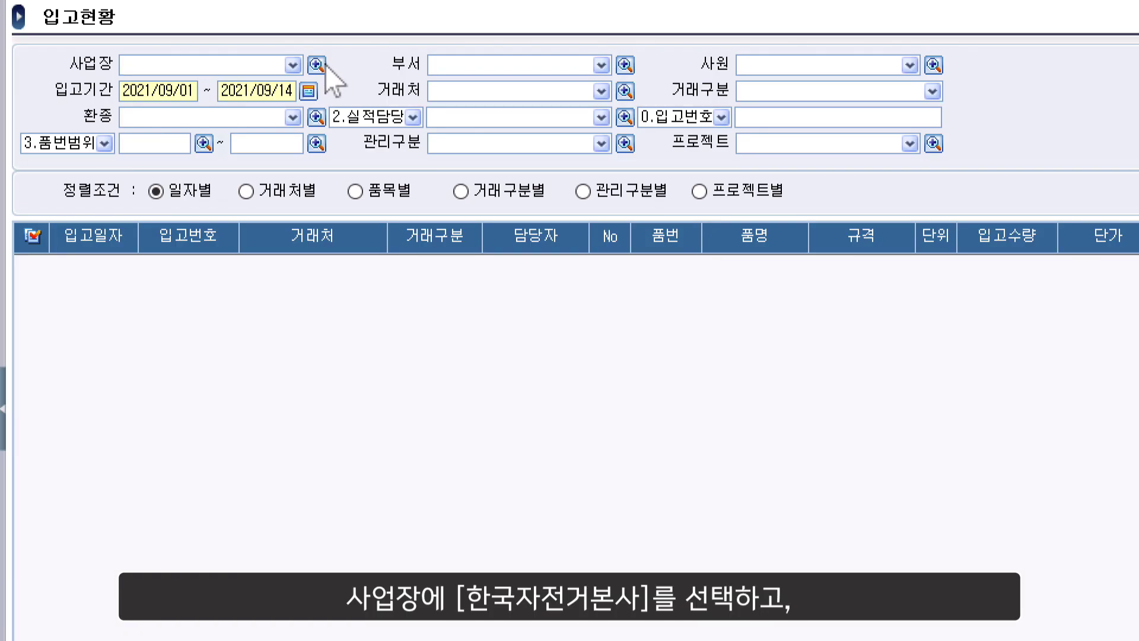
# Query the receipt status for 사업장 1000 (주)한국자전거본사 and 입고기간 2021/07/01 to 2021/07/31.
pyautogui.click(321, 66)
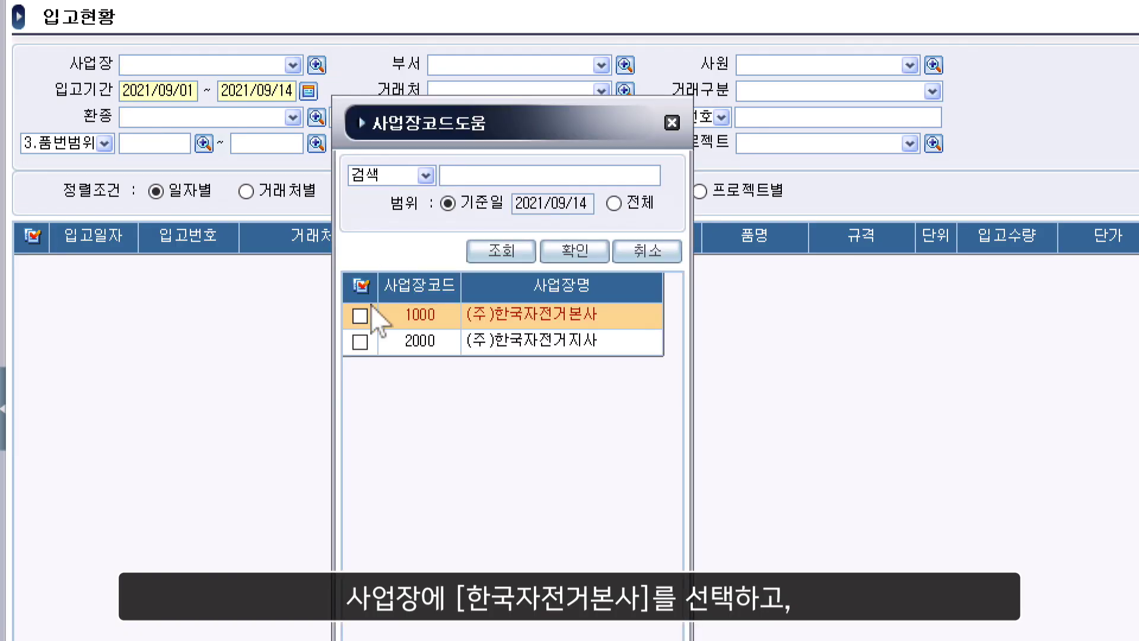
pyautogui.click(360, 315)
pyautogui.click(580, 251)
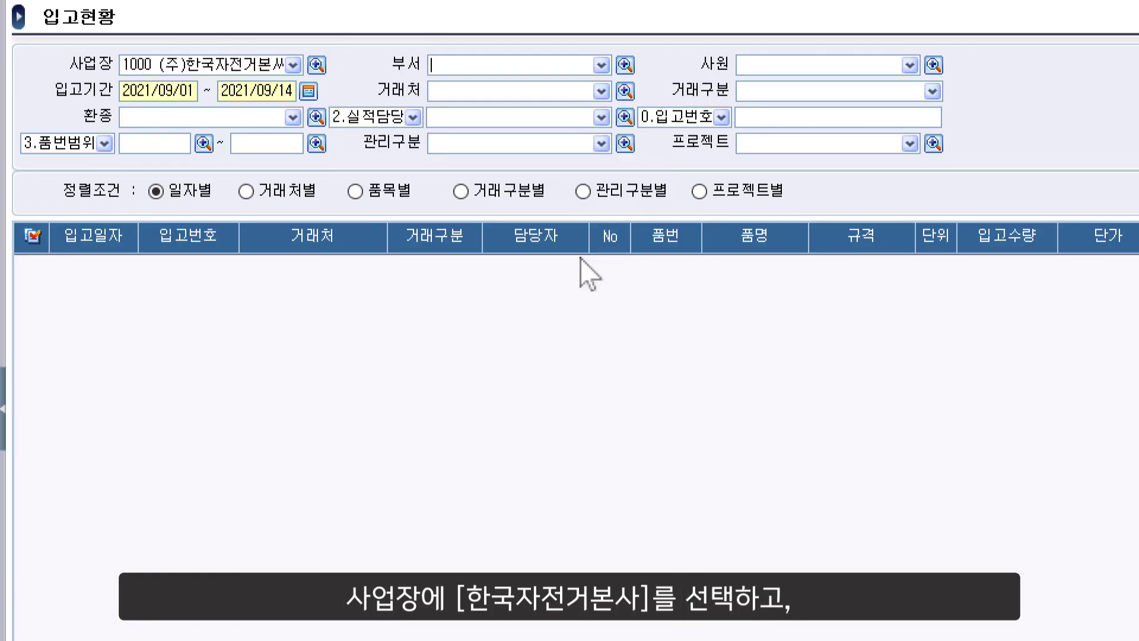
pyautogui.click(309, 91)
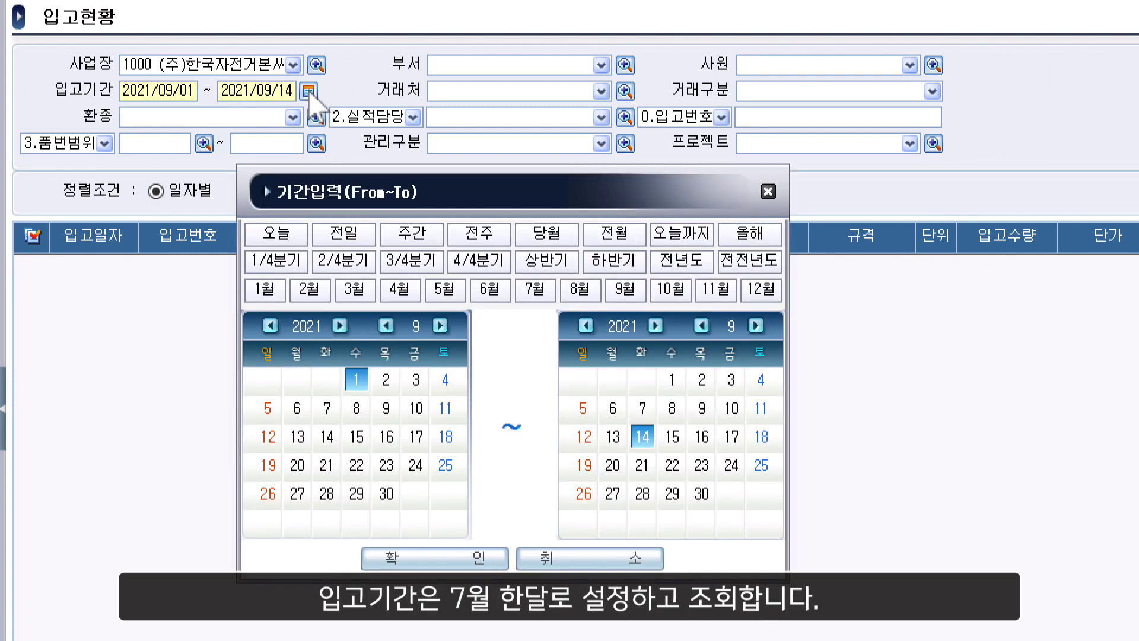
pyautogui.click(534, 289)
pyautogui.click(473, 557)
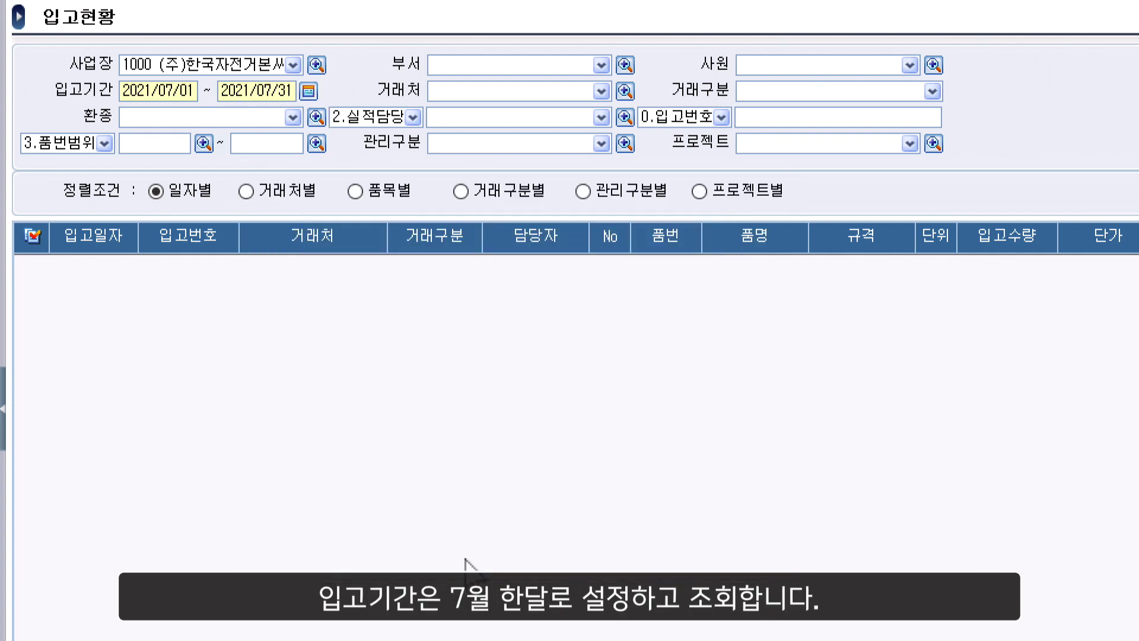
pyautogui.press('F12')
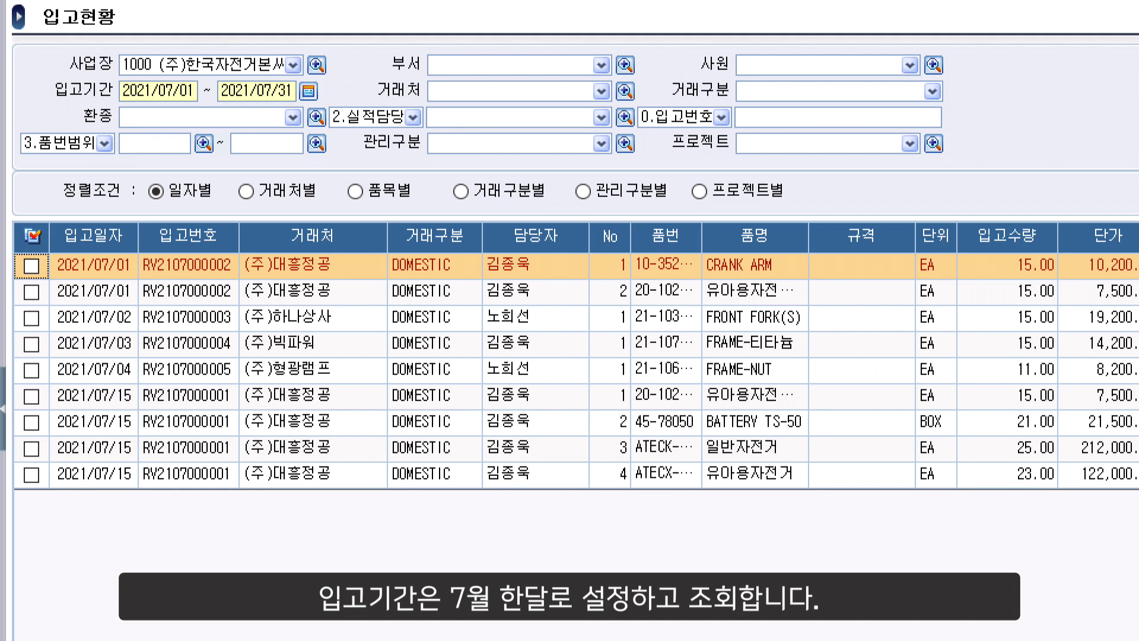
# Sort the receipts by 거래처별 and check which items were received from (주)대흥정공.
pyautogui.click(257, 199)
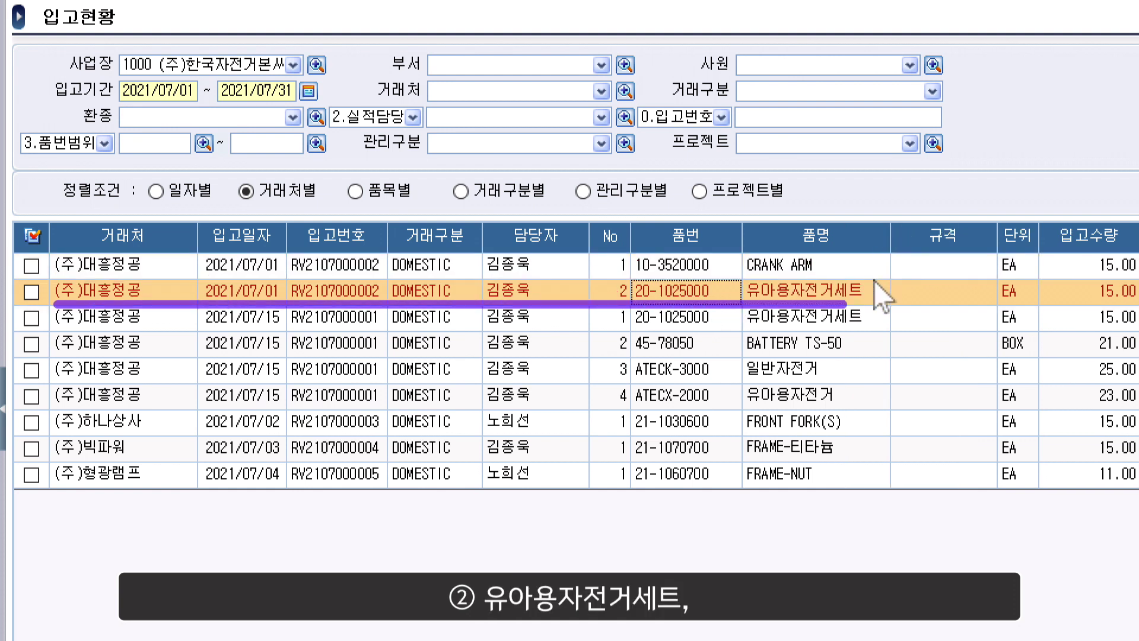
pyautogui.click(722, 353)
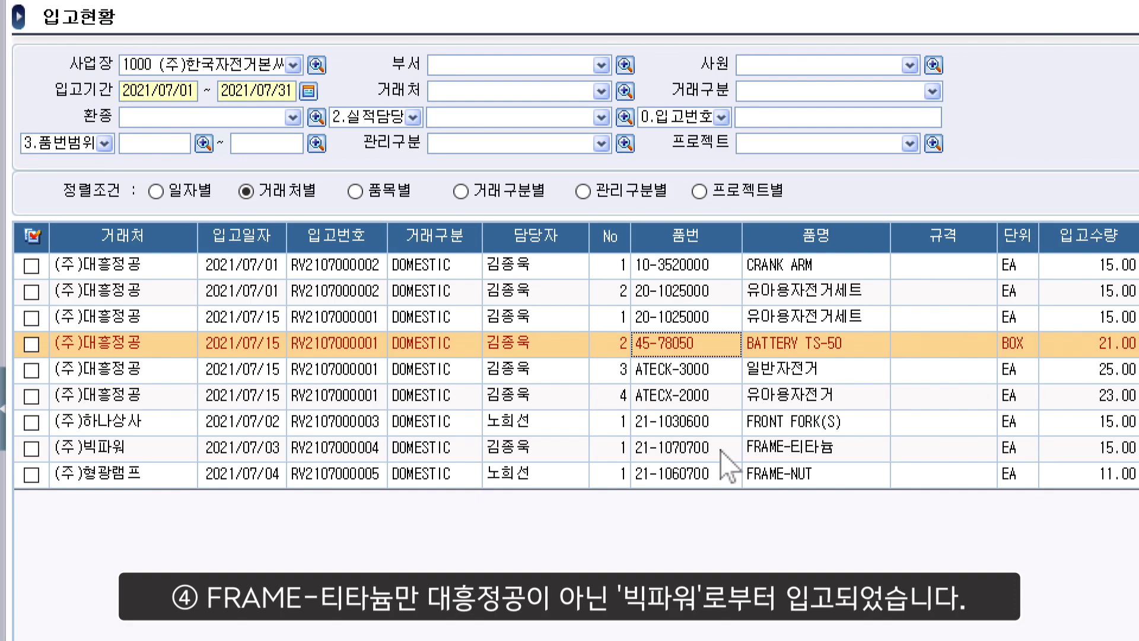
# Check which 거래처 the FRAME-티타늄 item was received from.
pyautogui.click(721, 449)
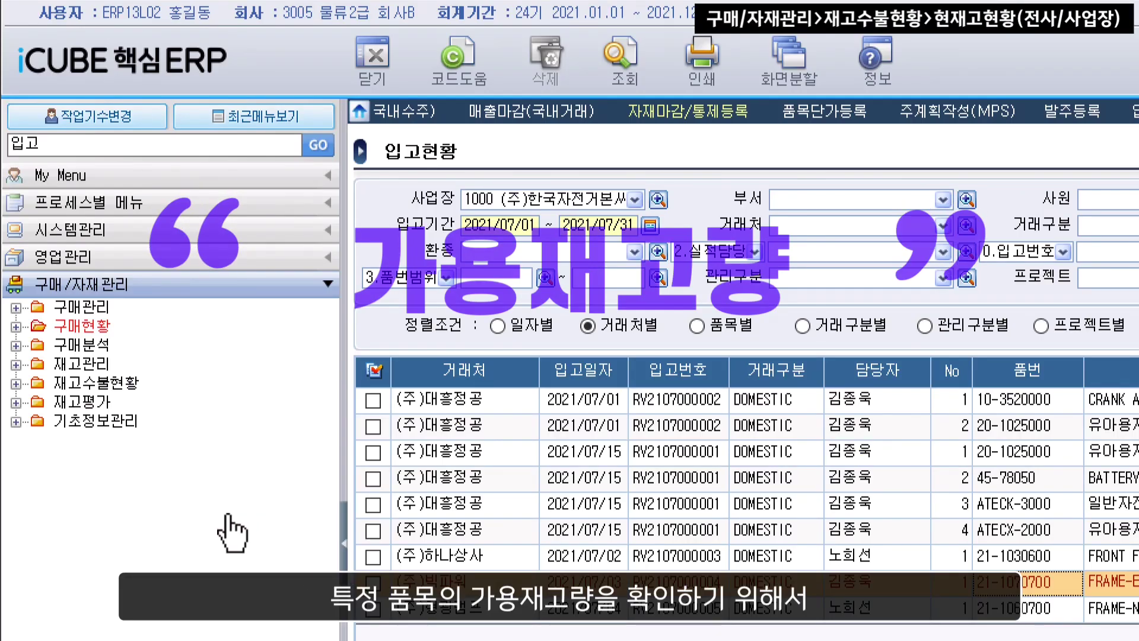
# Search for 재고 and open the 현재고현황(전사/사업장) screen of 재고수불현황.
pyautogui.click(130, 383)
pyautogui.click(130, 384)
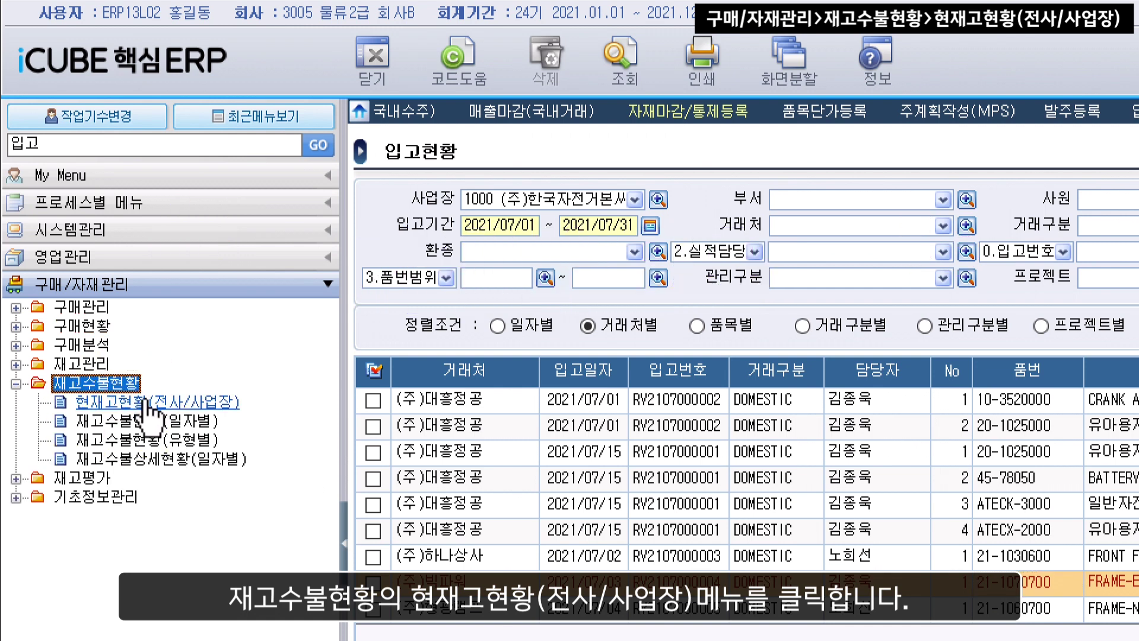
pyautogui.click(148, 402)
pyautogui.click(223, 145)
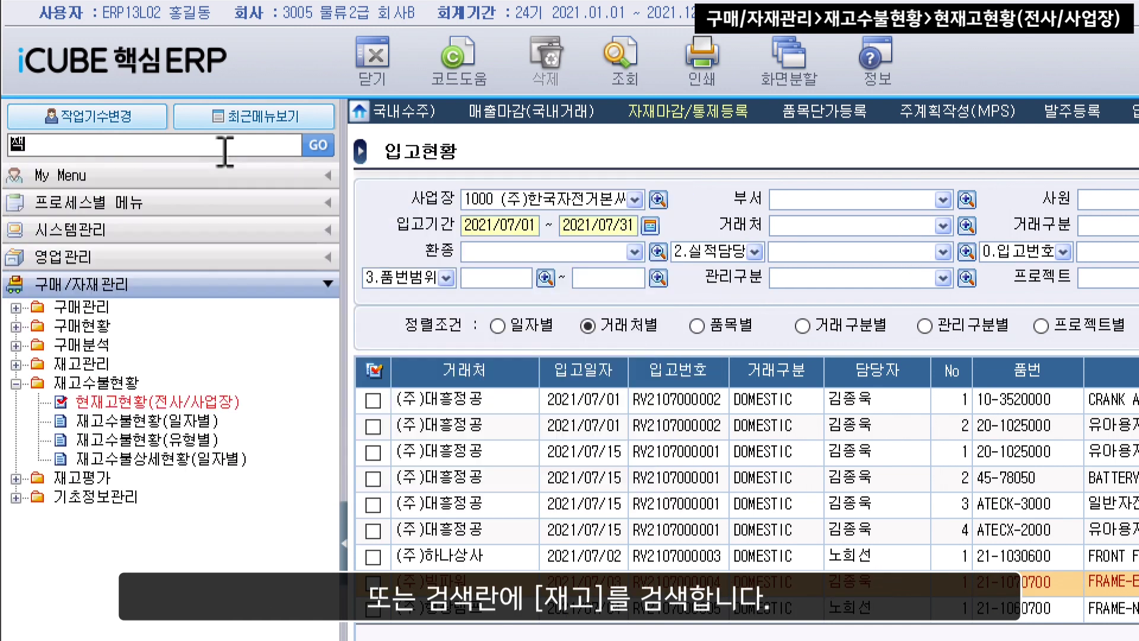
pyautogui.write('재고')
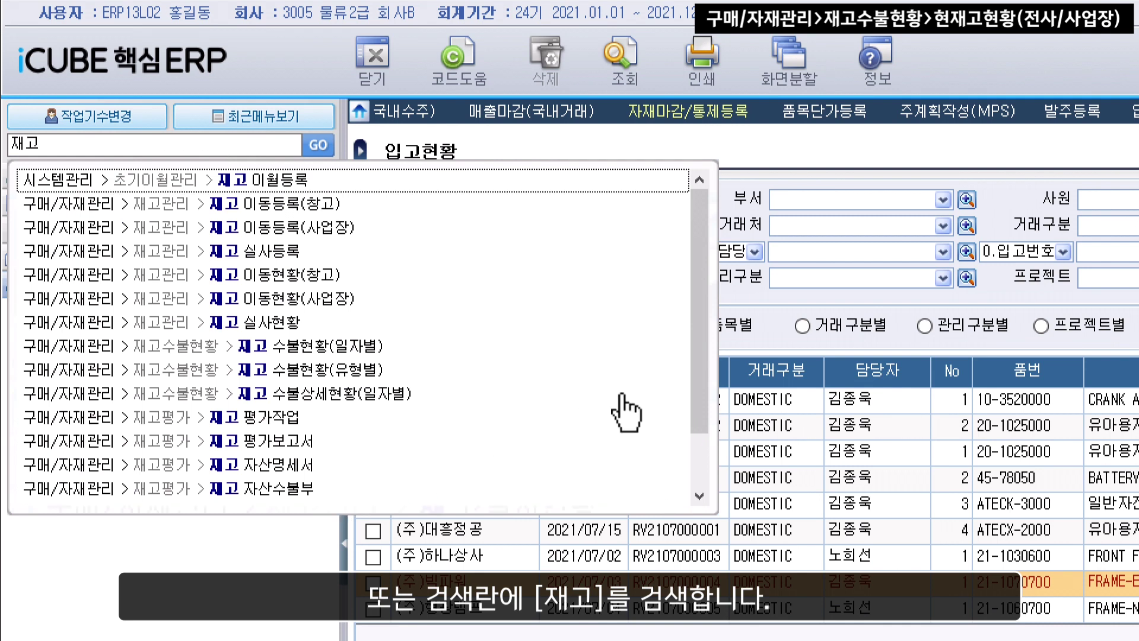
pyautogui.scroll(-1, 703, 339)
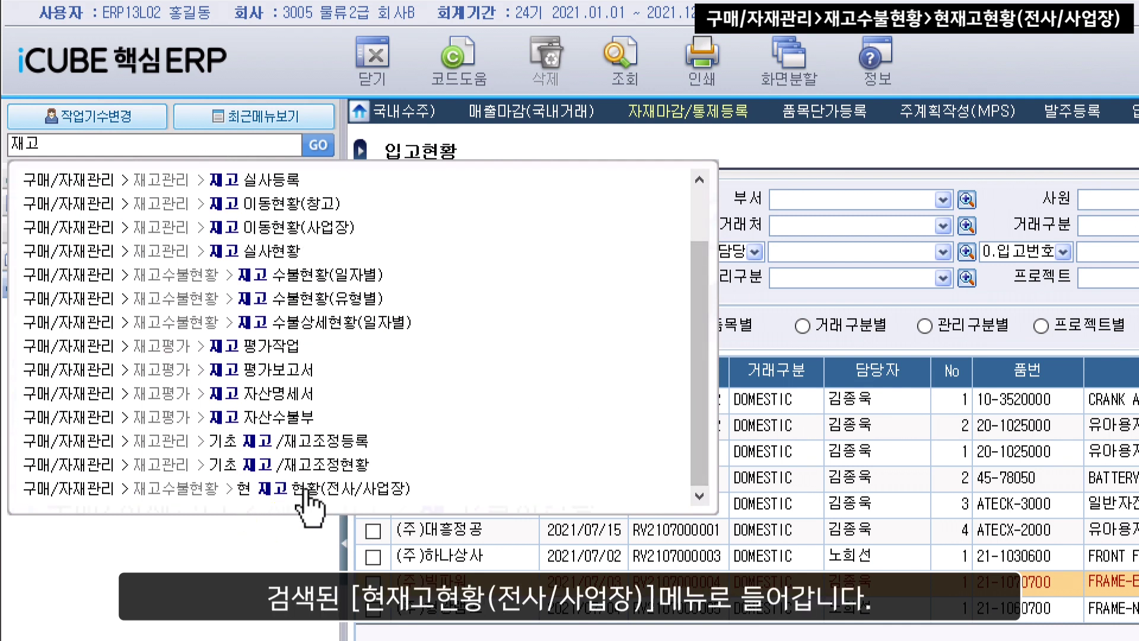
pyautogui.click(301, 498)
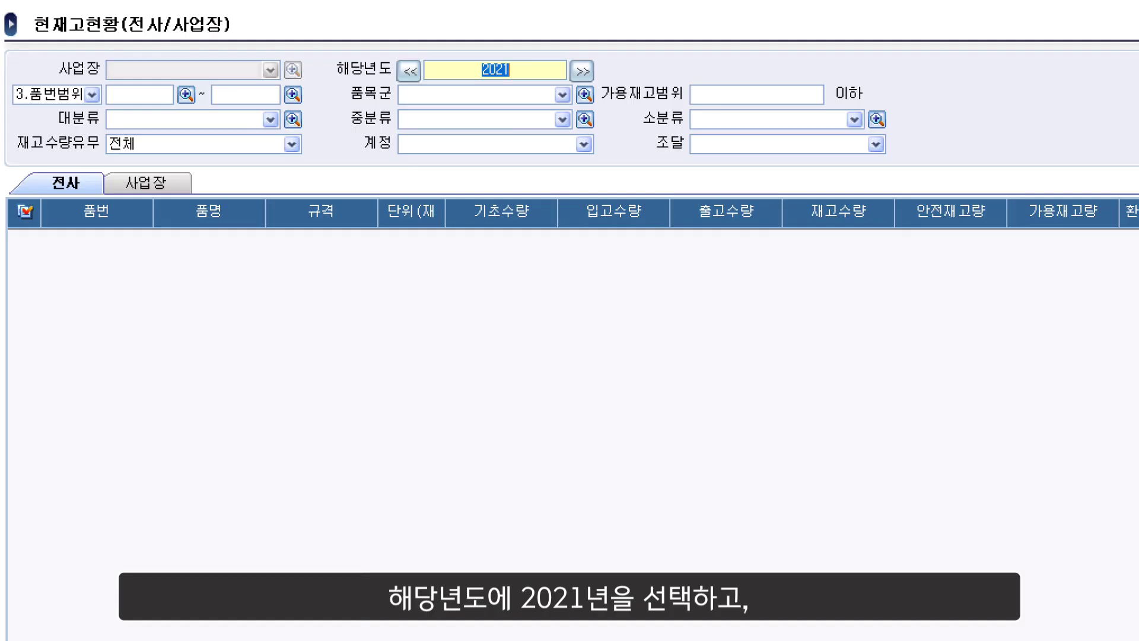
# Query the 전사 stock status for 해당년도 2021 and 대분류 1000 PIPE 105, and check the 가용재고량 of FRAME-NUT.
pyautogui.click(493, 70)
pyautogui.click(292, 119)
pyautogui.click(334, 307)
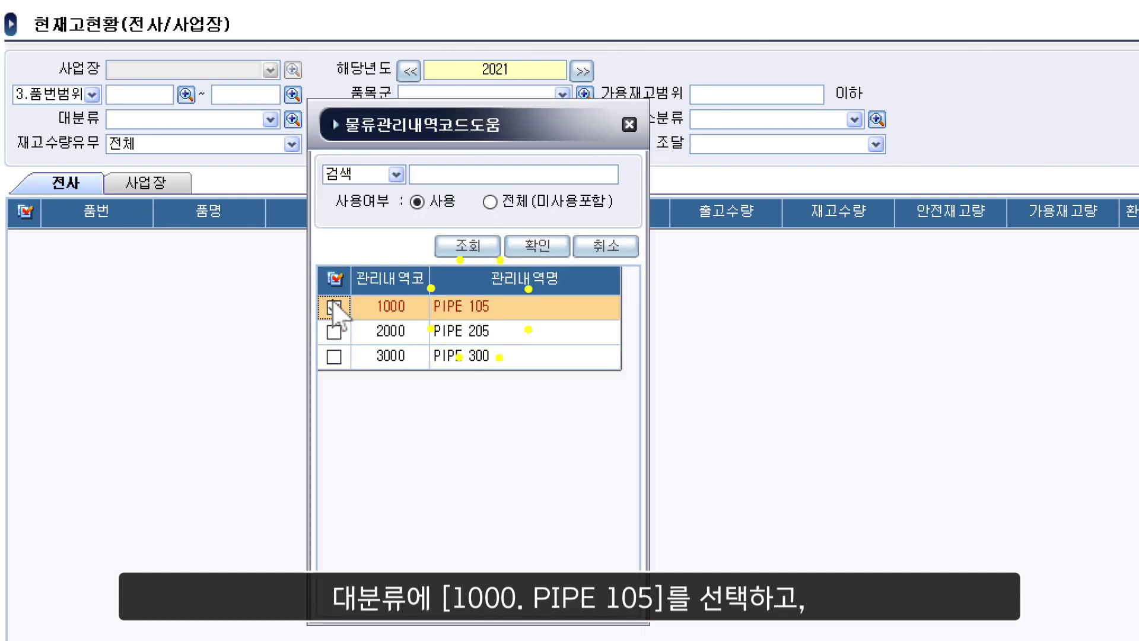
pyautogui.click(537, 247)
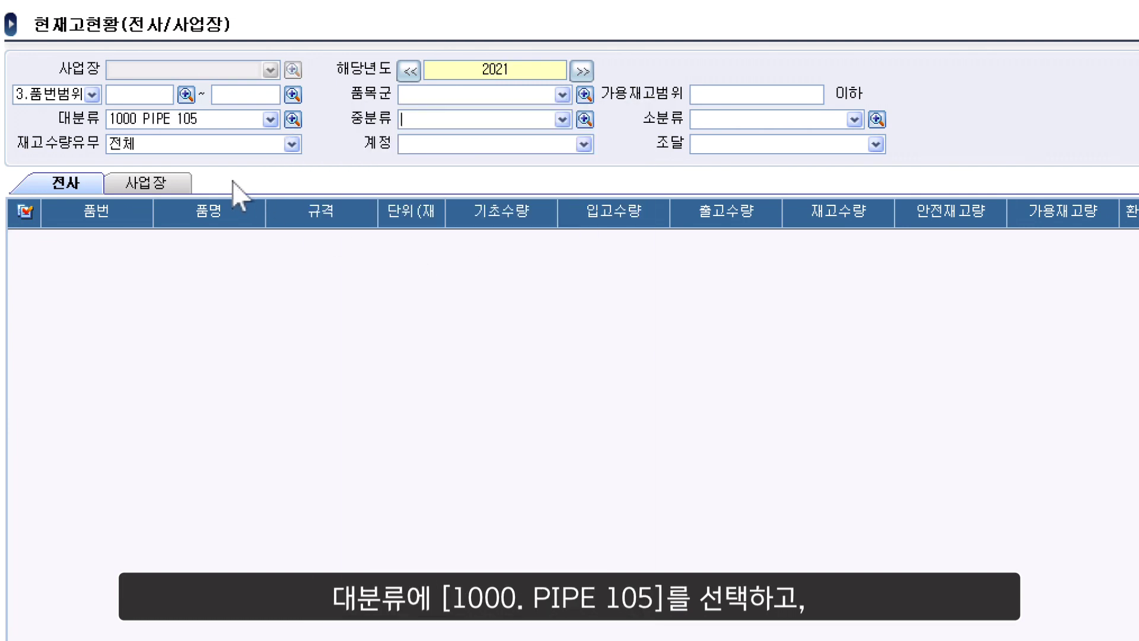
pyautogui.click(65, 181)
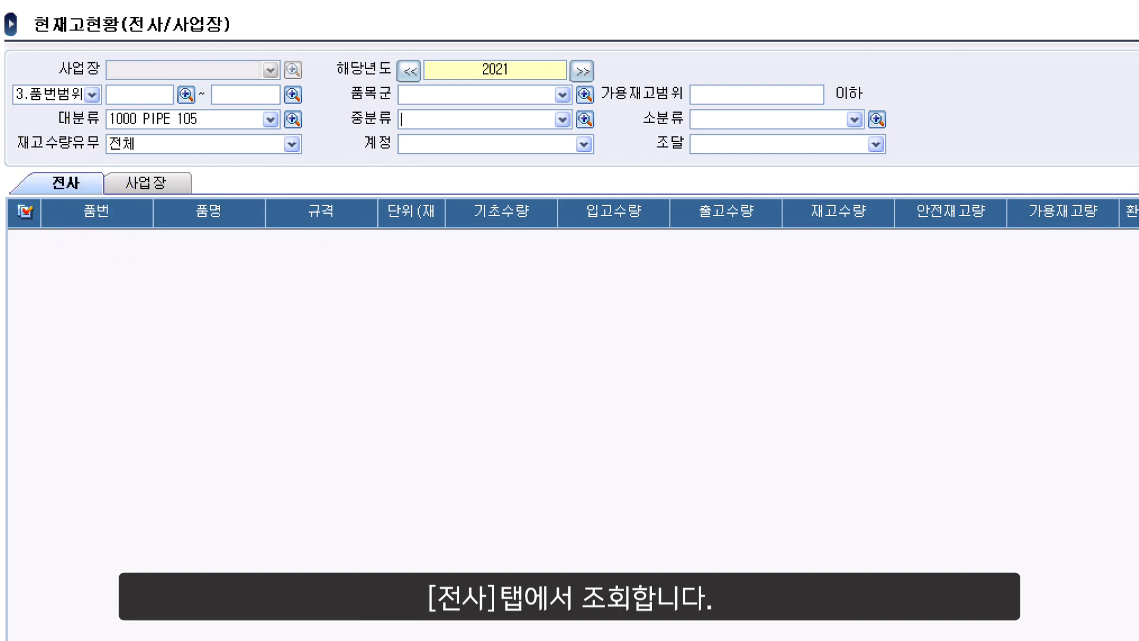
pyautogui.press('F12')
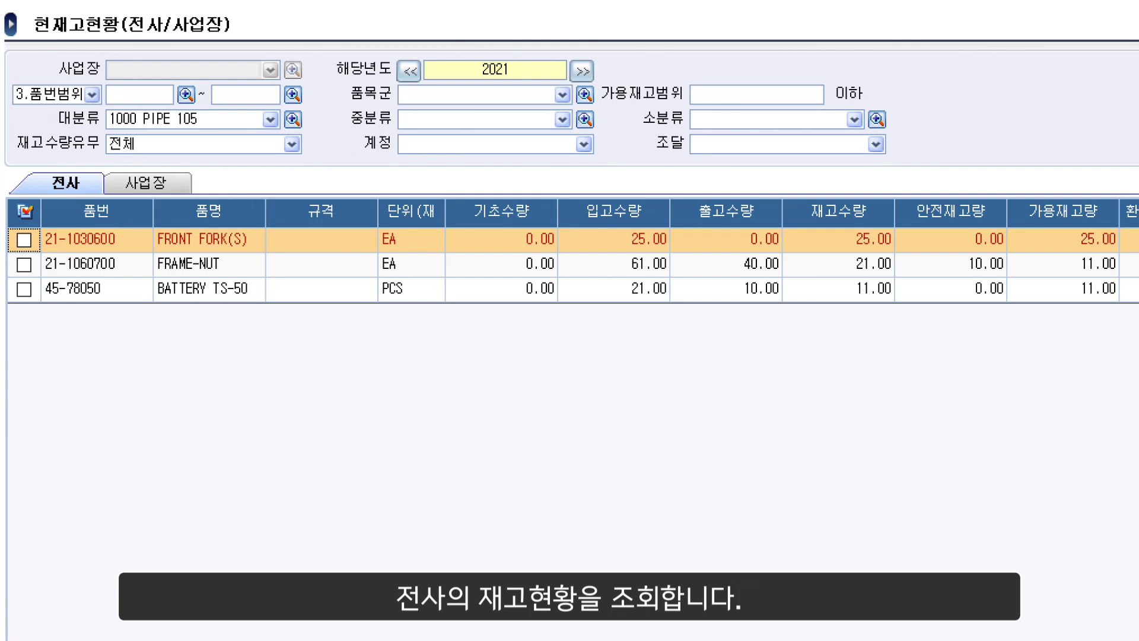
pyautogui.click(212, 264)
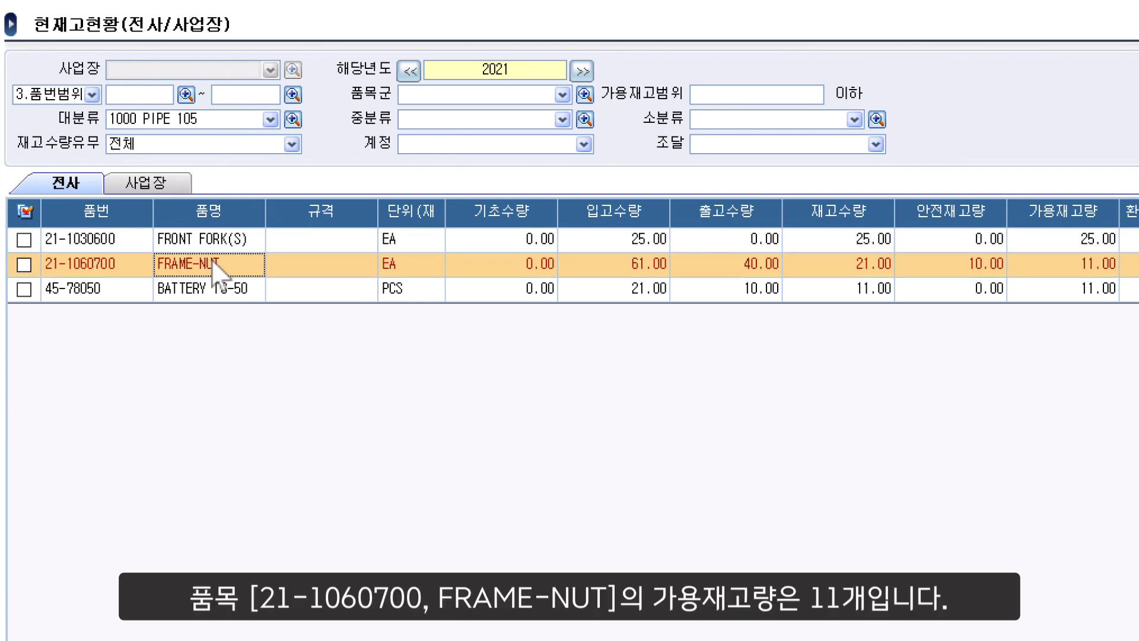